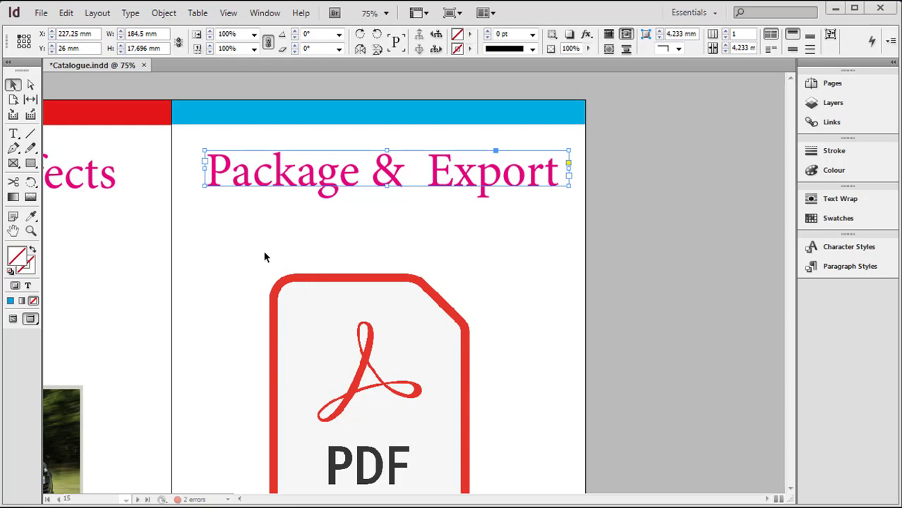
Look through the catalogue's spreads between pages 8 and 15, including a closer view of the van page
click(30, 231)
alt+click(365, 242)
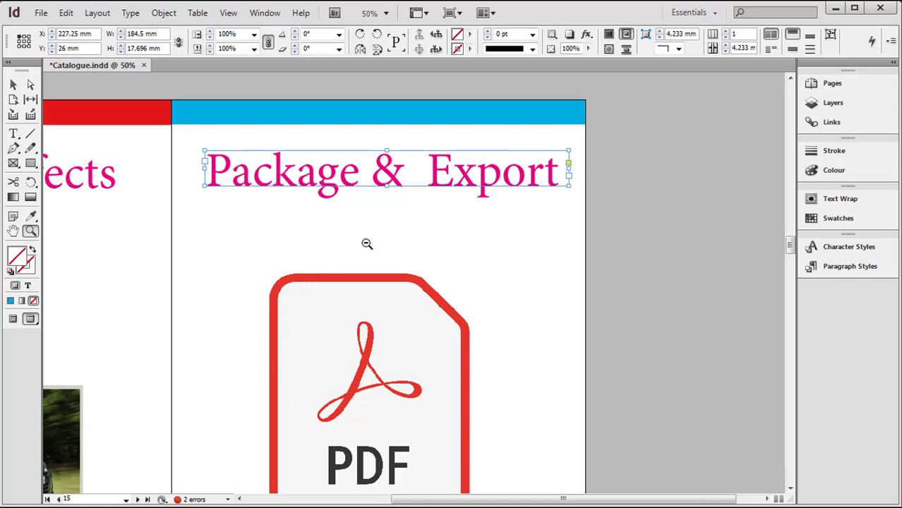
alt+click(360, 273)
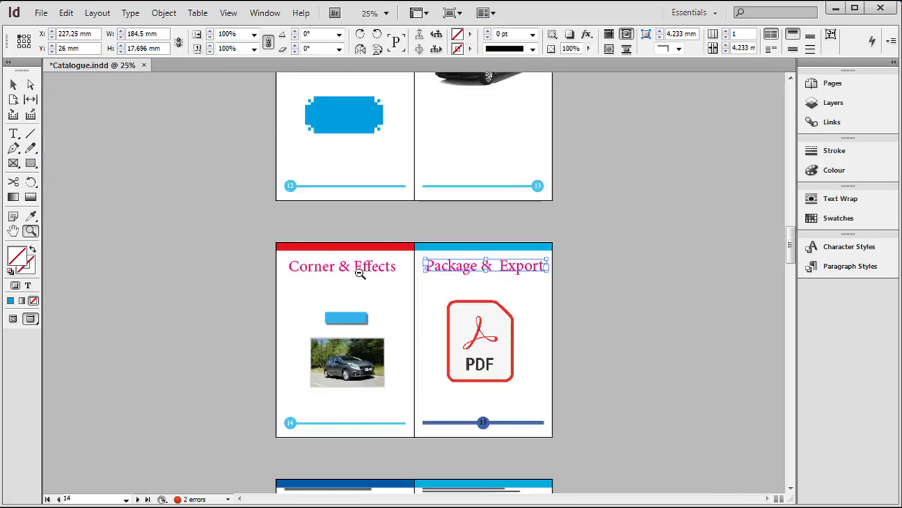
scroll(415, 274, up, 3)
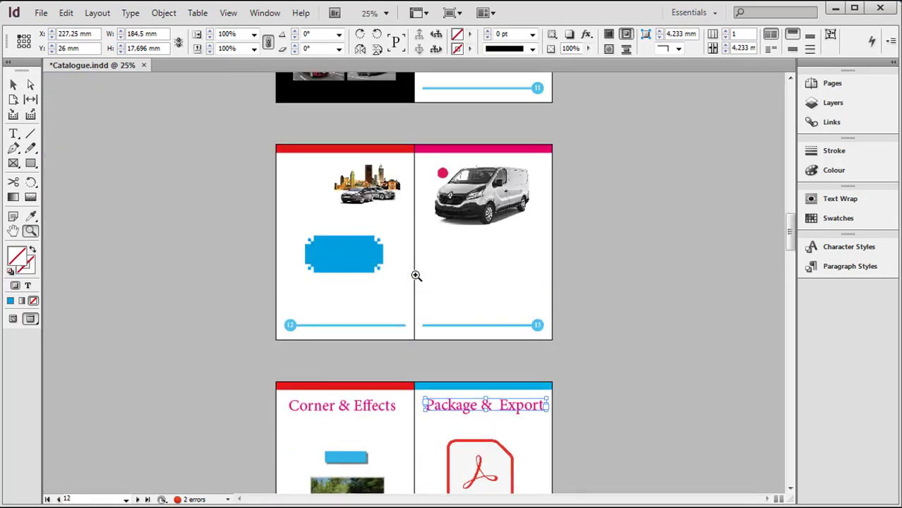
click(485, 215)
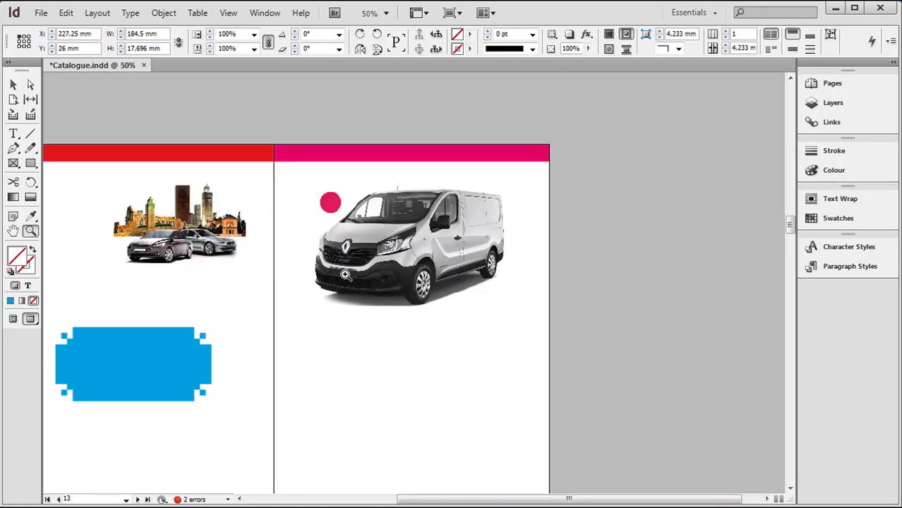
alt+click(311, 274)
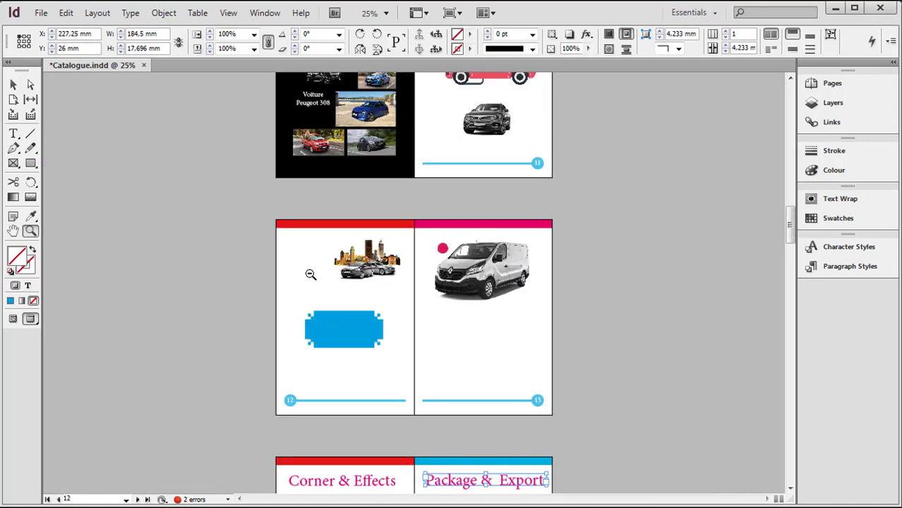
scroll(370, 281, up, 3)
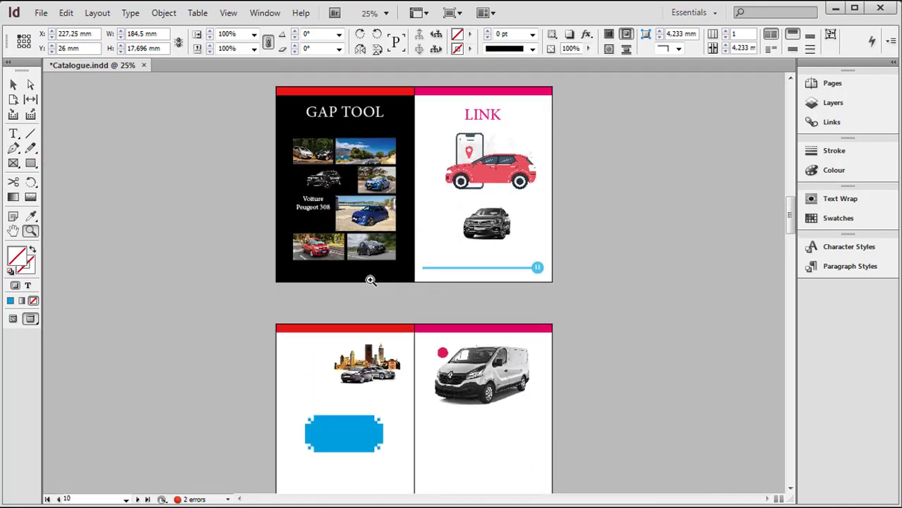
scroll(370, 281, up, 4)
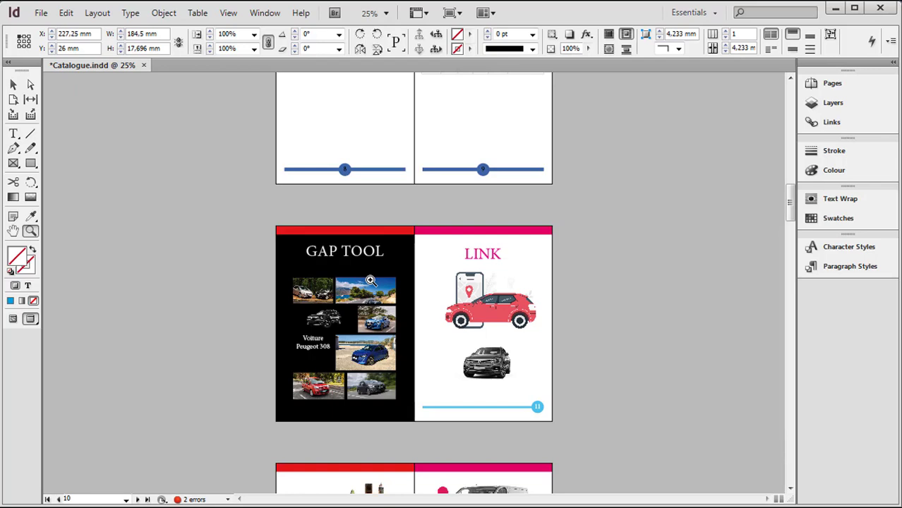
scroll(370, 281, down, 2)
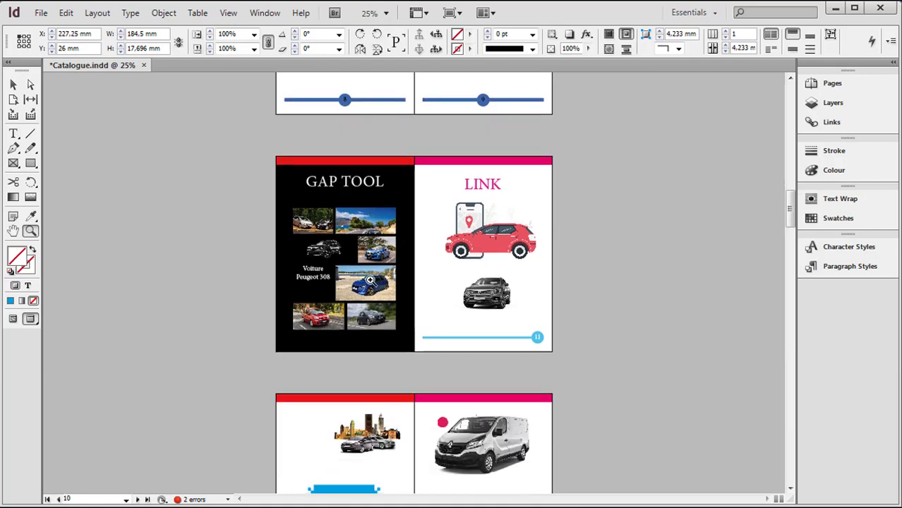
scroll(370, 281, down, 1)
scroll(370, 281, down, 2)
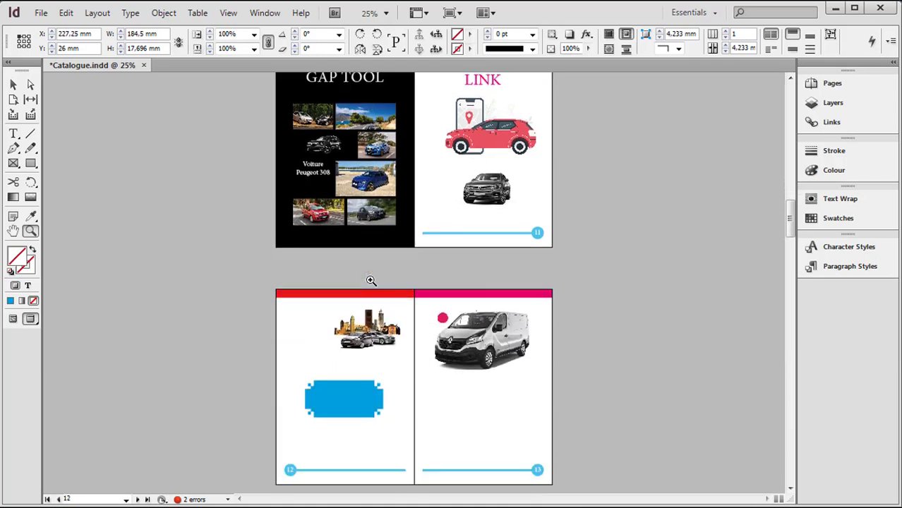
scroll(370, 281, up, 1)
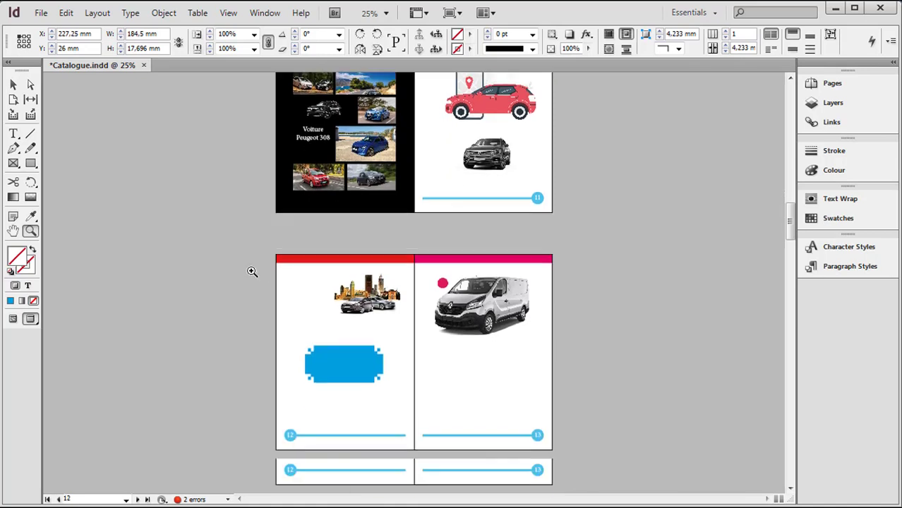
scroll(252, 272, down, 3)
Open the package check for the catalogue and examine the details of the Agency FB, A little sunshine and Arial Bold Italic fonts
click(41, 13)
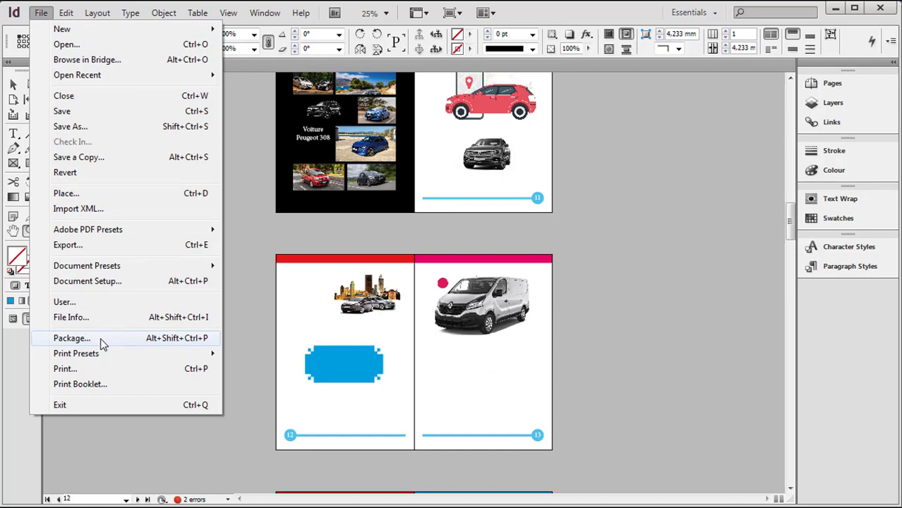
click(72, 339)
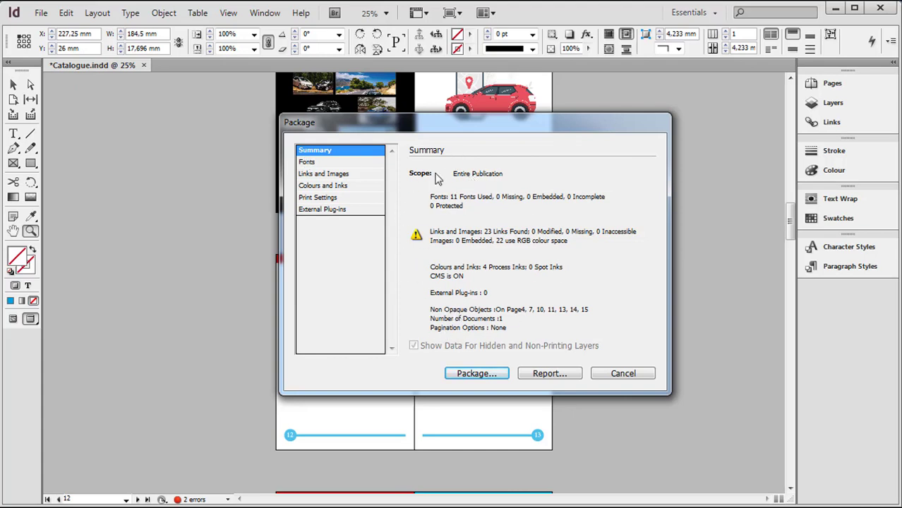
click(309, 163)
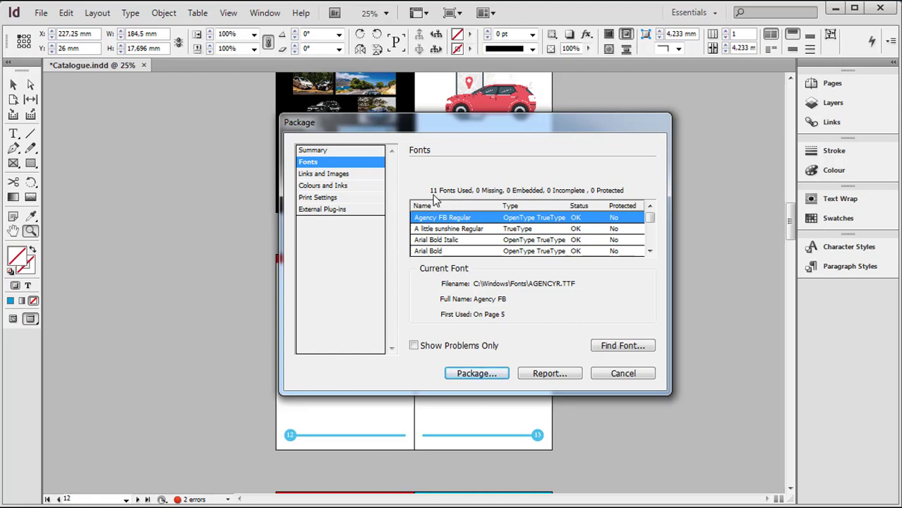
click(450, 230)
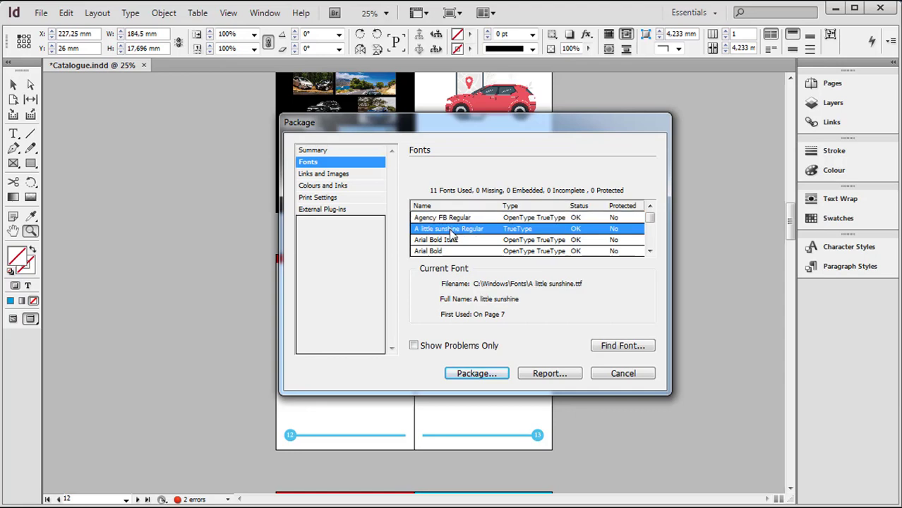
click(450, 241)
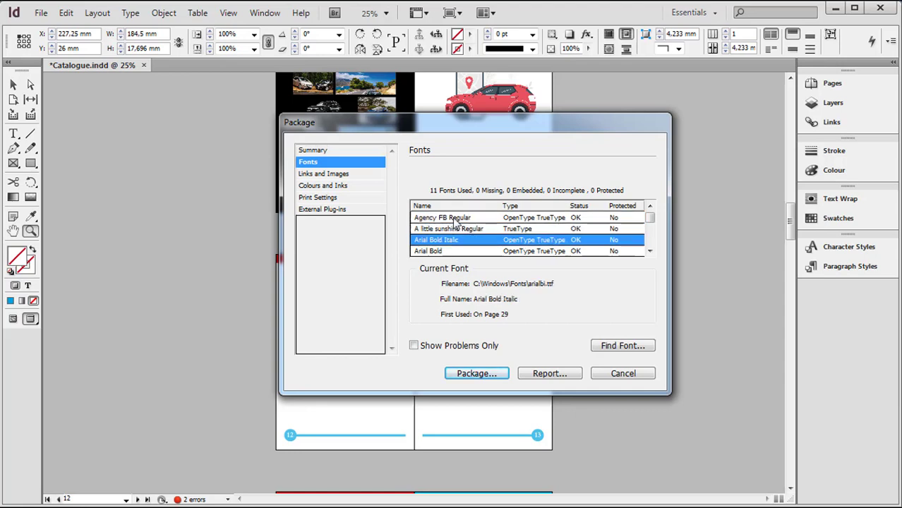
click(454, 221)
click(452, 230)
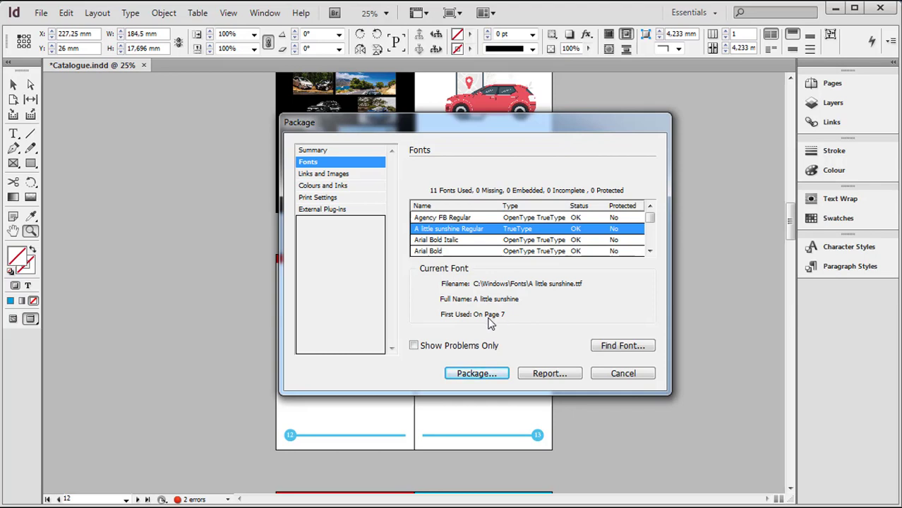
View the replacement options for Agency FB Regular in Find Font and return to the package check without replacing it
click(614, 351)
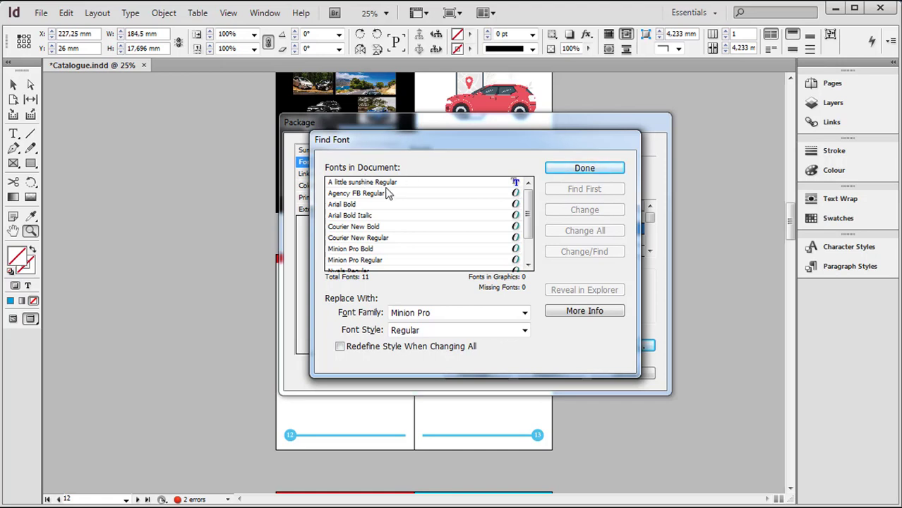
click(384, 193)
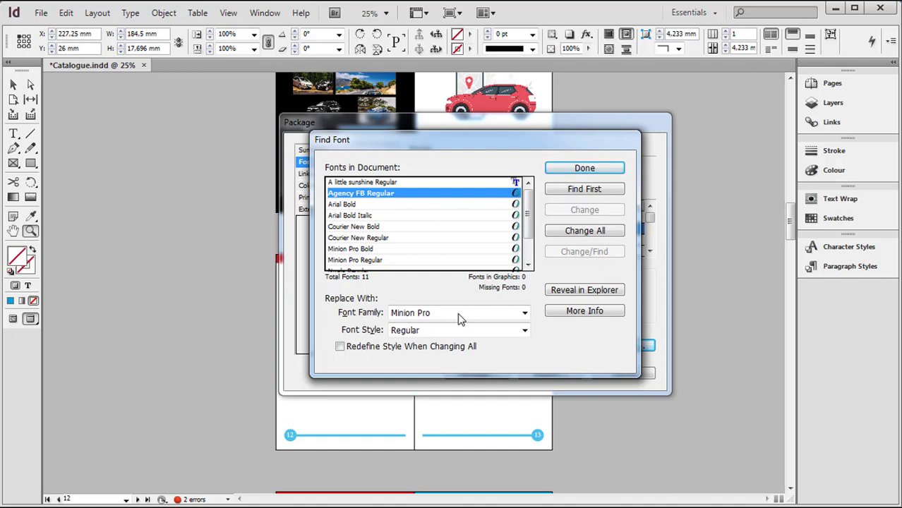
click(578, 169)
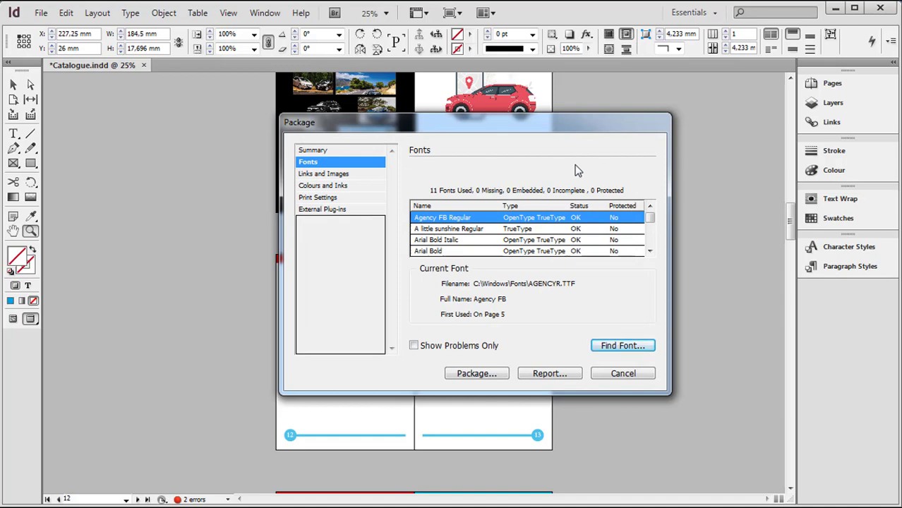
Review the package check's links and images, colours and inks, print settings and external plug-ins
click(332, 175)
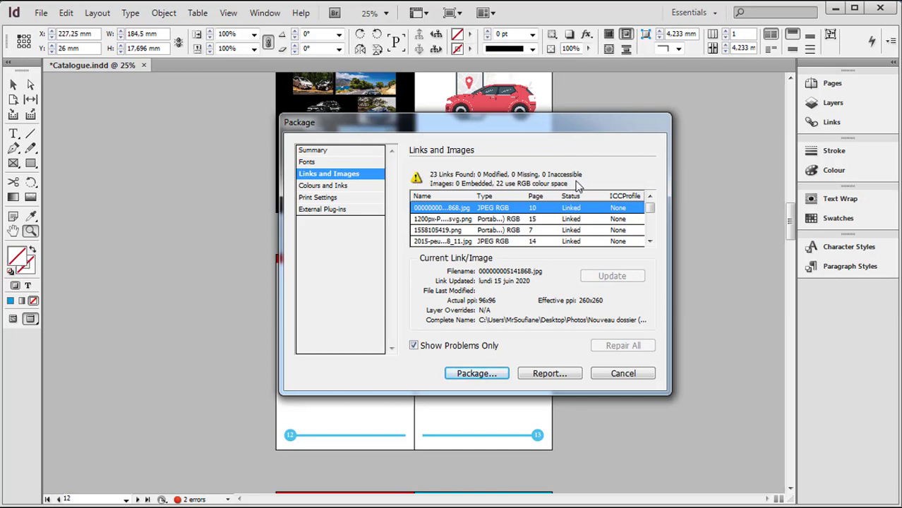
click(453, 220)
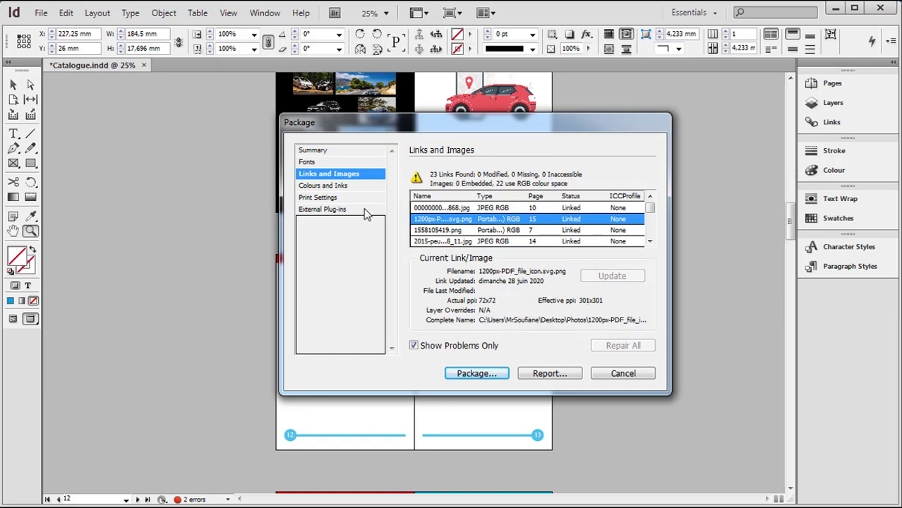
click(340, 189)
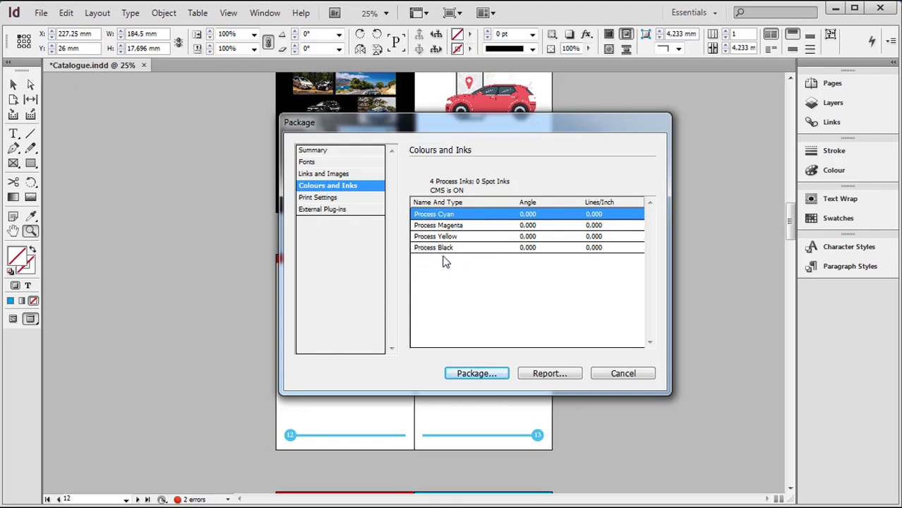
click(317, 201)
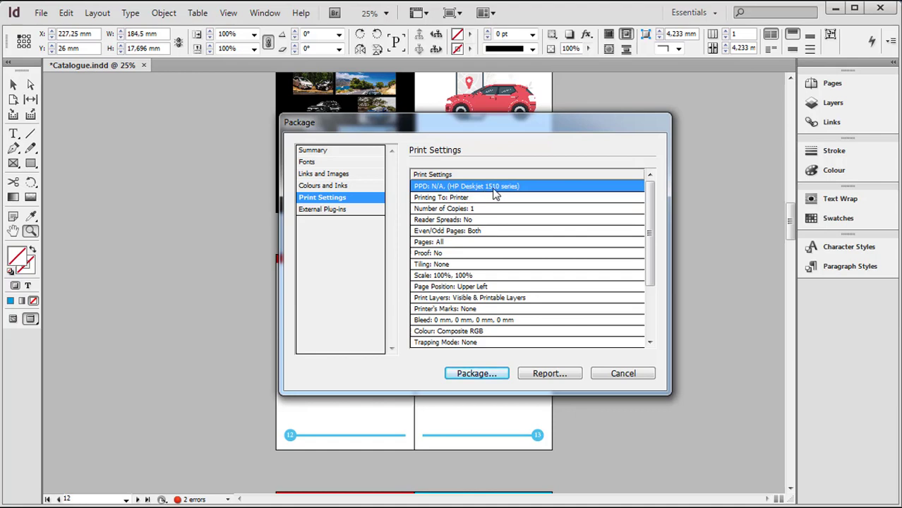
click(340, 213)
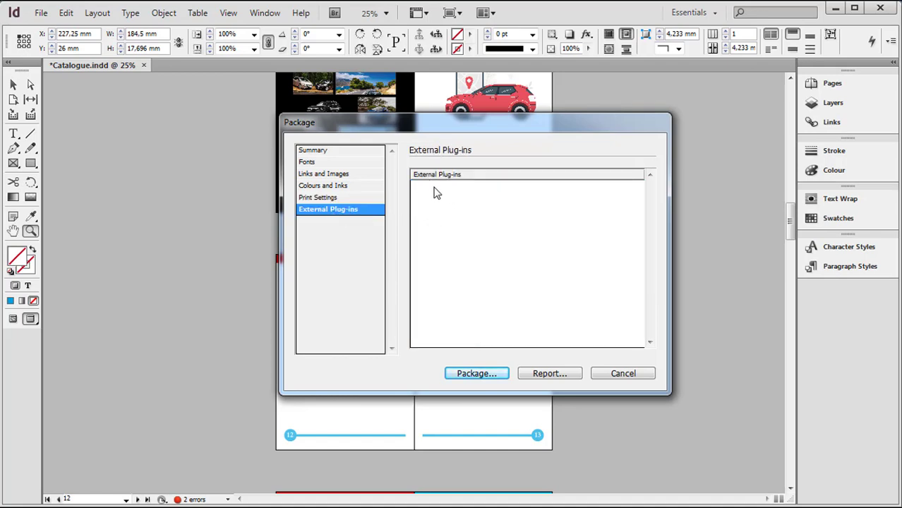
Save the package report as Catalogue_report.txt in the Indesign folder
click(550, 375)
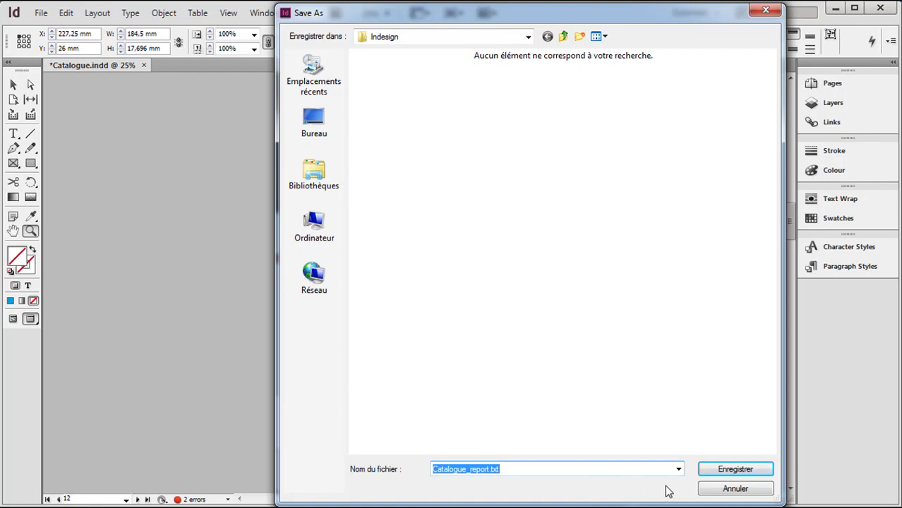
click(725, 476)
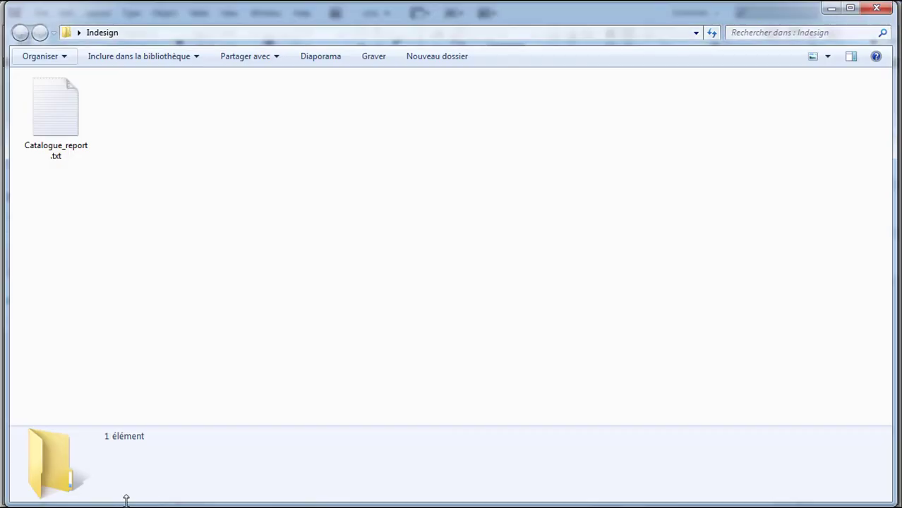
Open Catalogue_report.txt in Notepad and read its summary, fonts, and links and images sections, highlighting the first image's complete file path
double_click(55, 120)
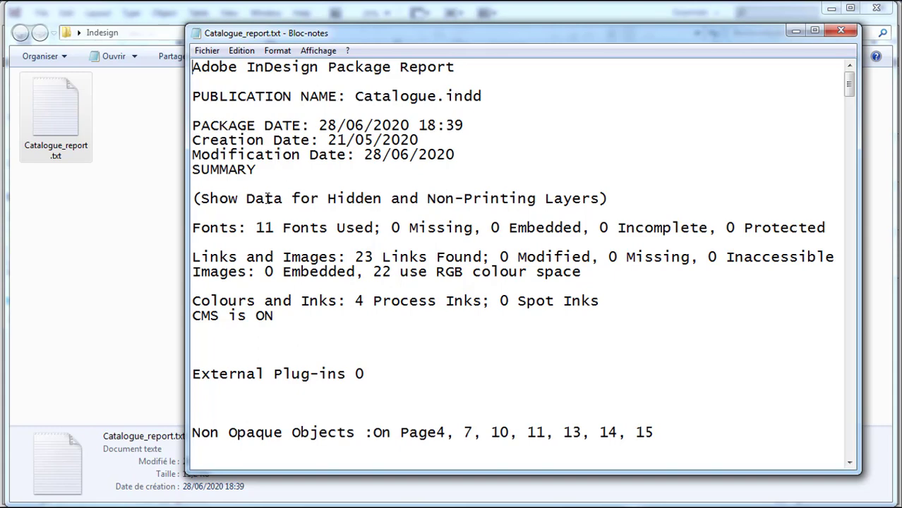
scroll(285, 228, down, 2)
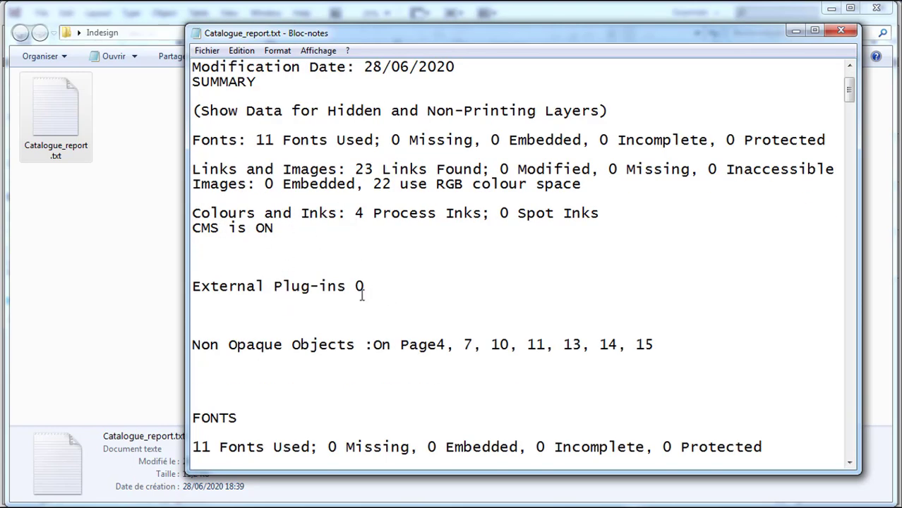
scroll(361, 294, down, 1)
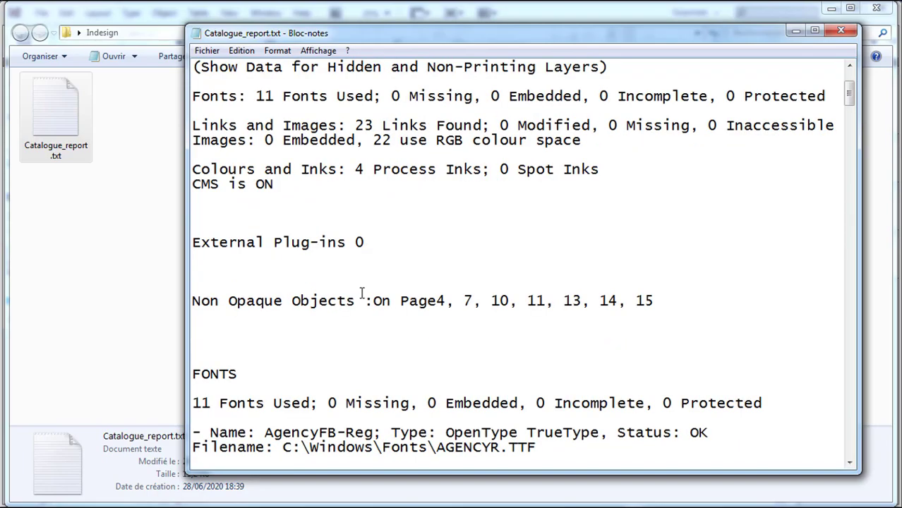
scroll(361, 294, down, 12)
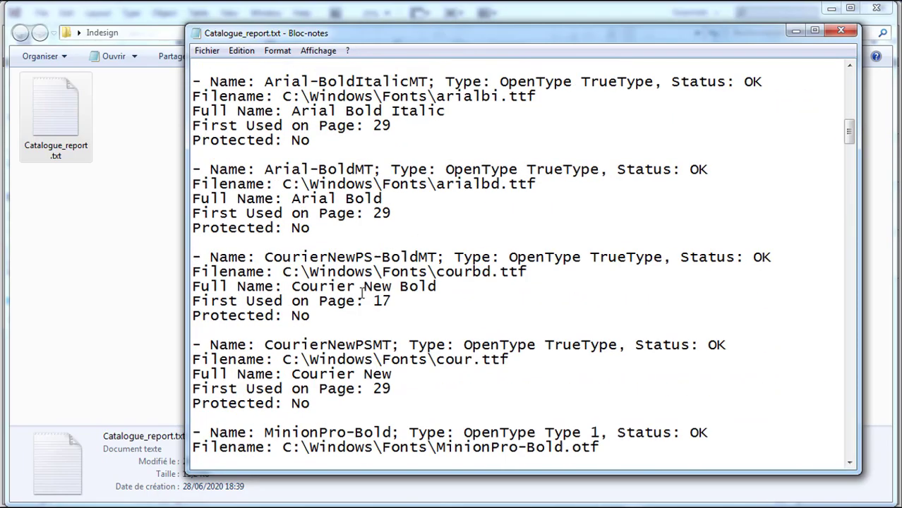
scroll(361, 294, down, 8)
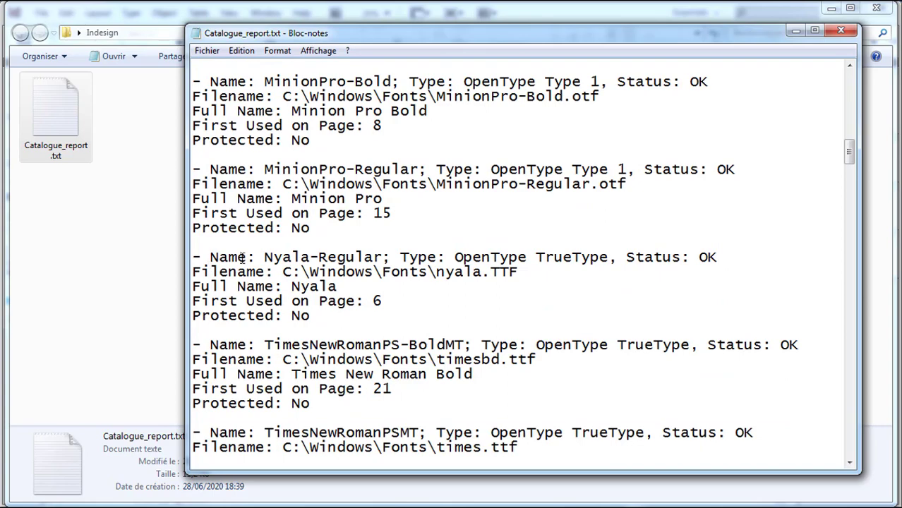
drag(255, 257, 192, 258)
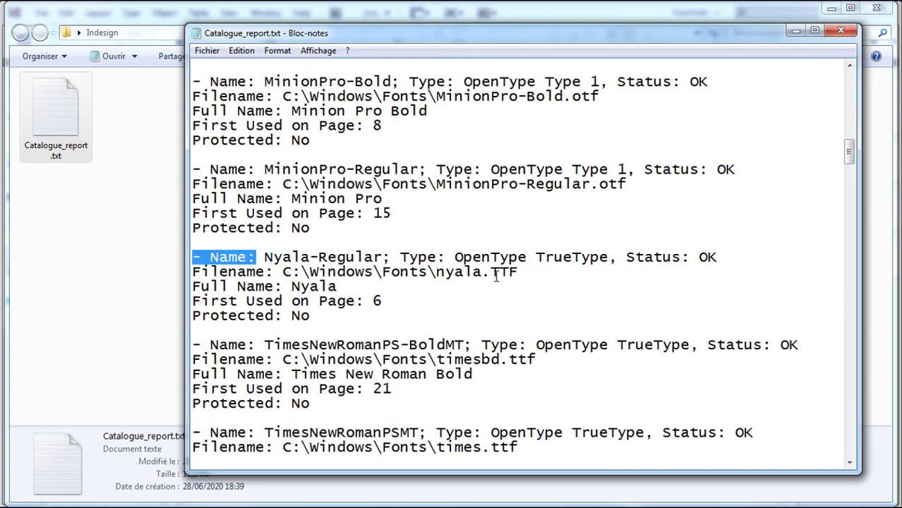
scroll(416, 313, down, 4)
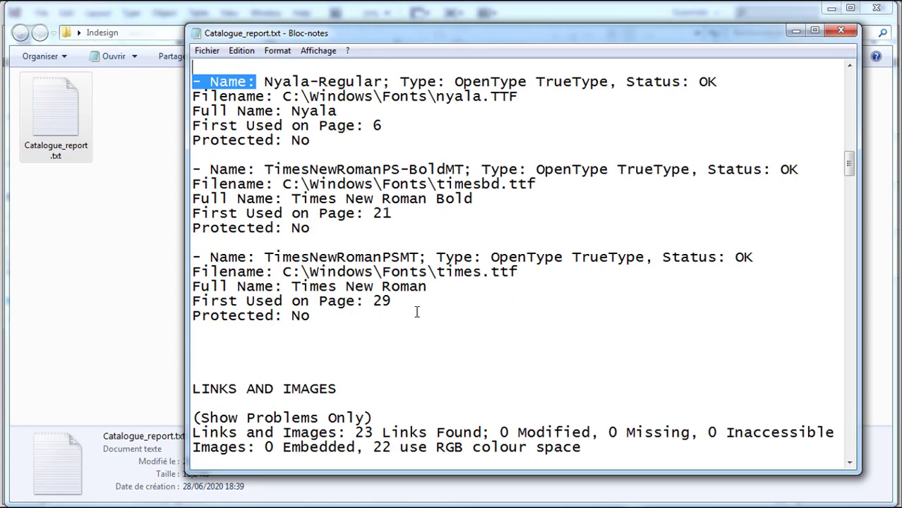
scroll(417, 312, down, 5)
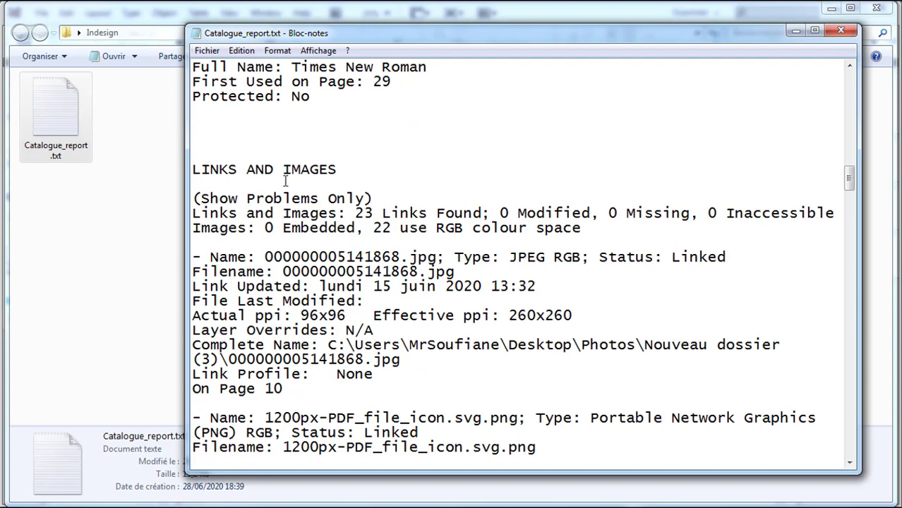
scroll(331, 250, down, 2)
drag(329, 257, 414, 286)
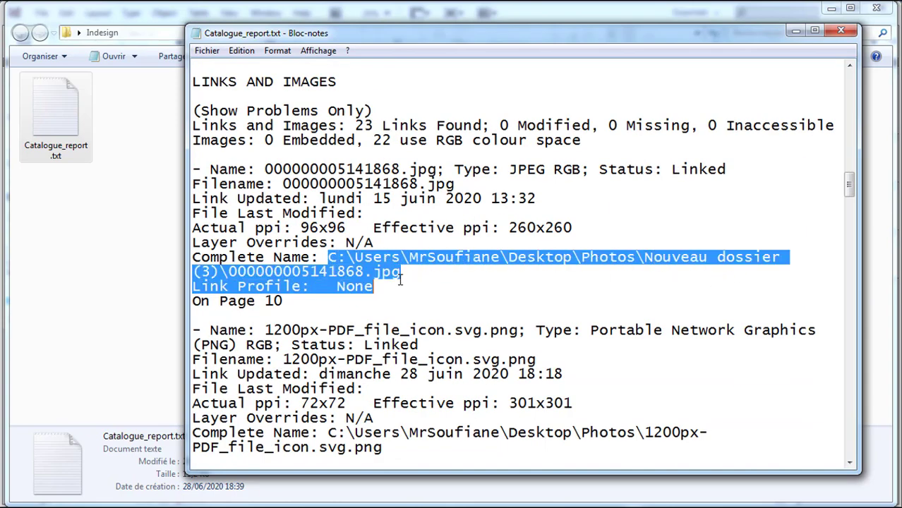
Read the remaining linked-image entries in Catalogue_report.txt, close the report, and return to the package check in InDesign
scroll(414, 287, down, 4)
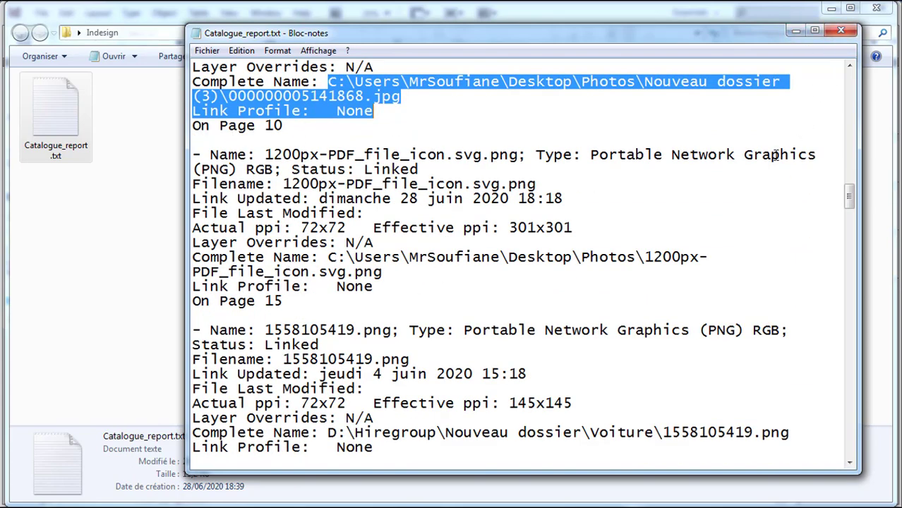
scroll(757, 160, down, 4)
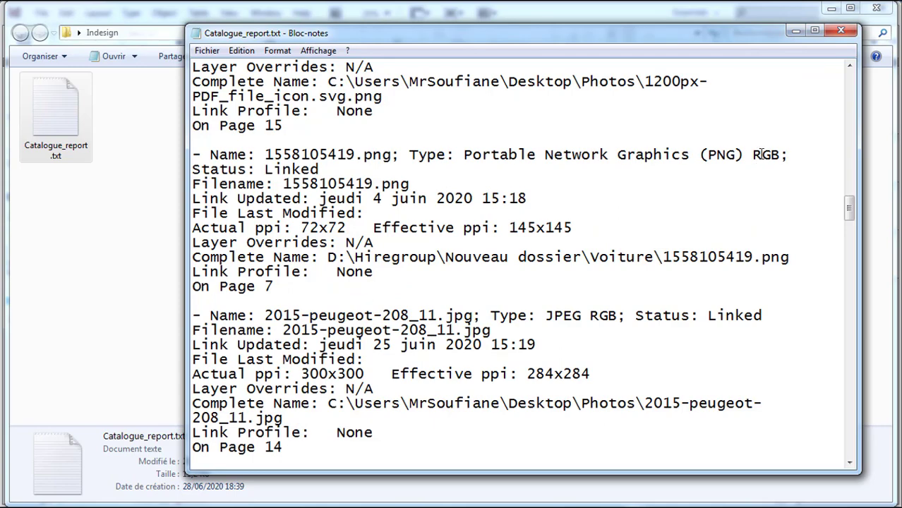
click(841, 31)
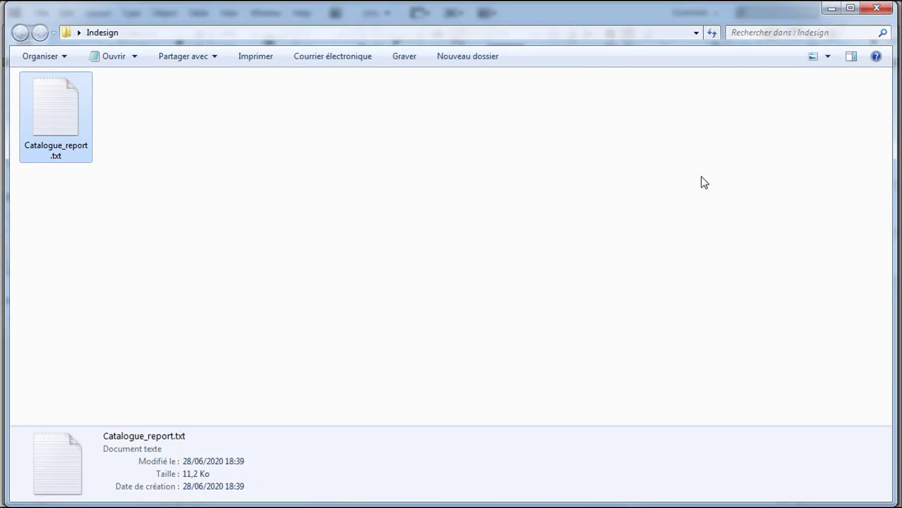
click(445, 507)
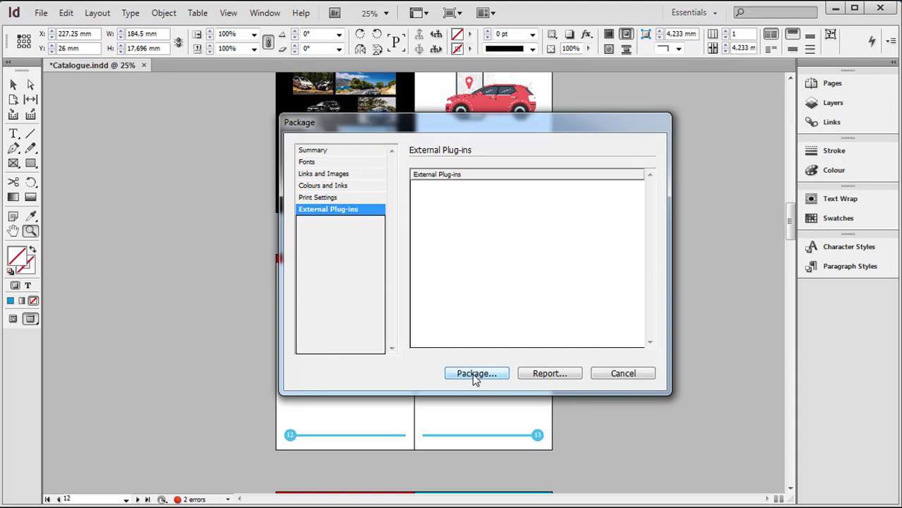
Save and package the catalogue into Catalogue Folder within Indesign, with Catalogue de voiture.txt as instructions and fonts and linked graphics copied
click(475, 375)
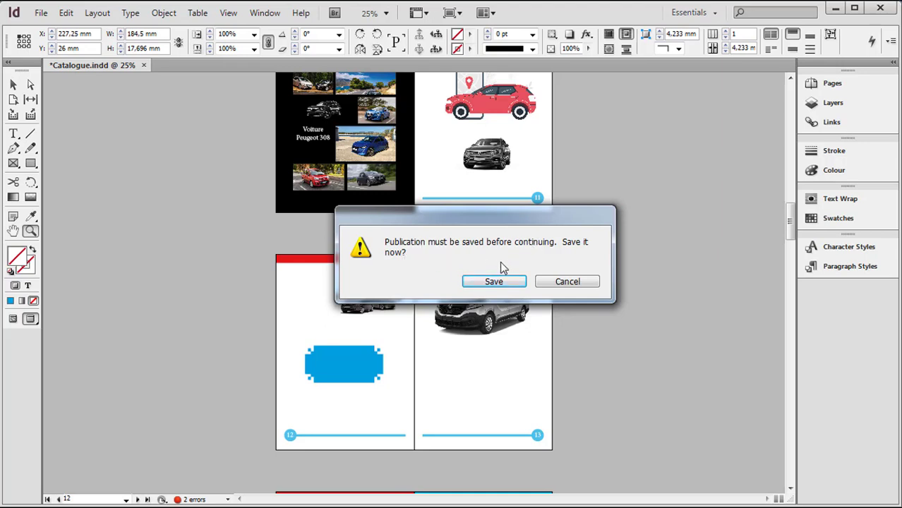
click(496, 282)
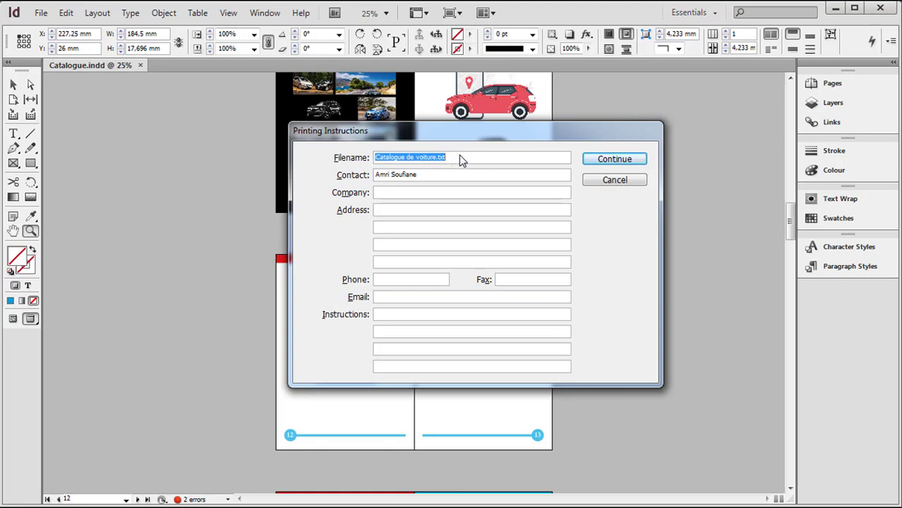
click(380, 194)
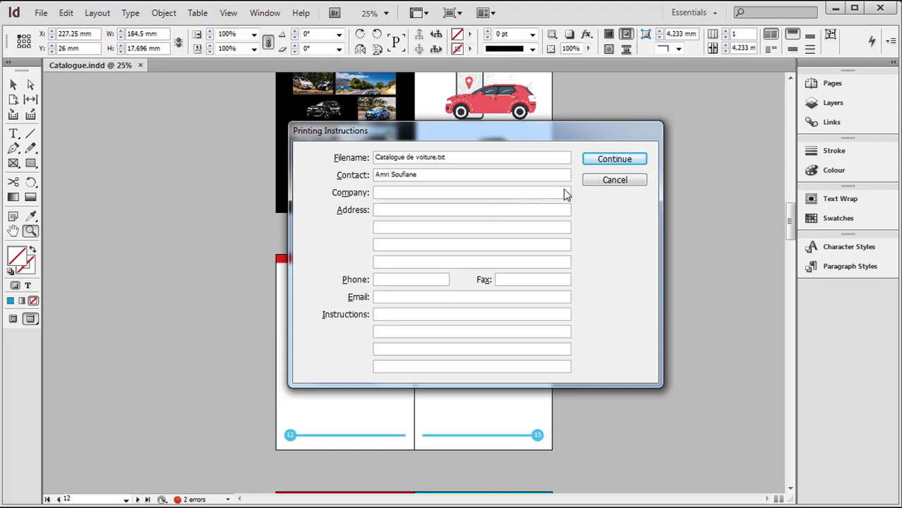
click(599, 159)
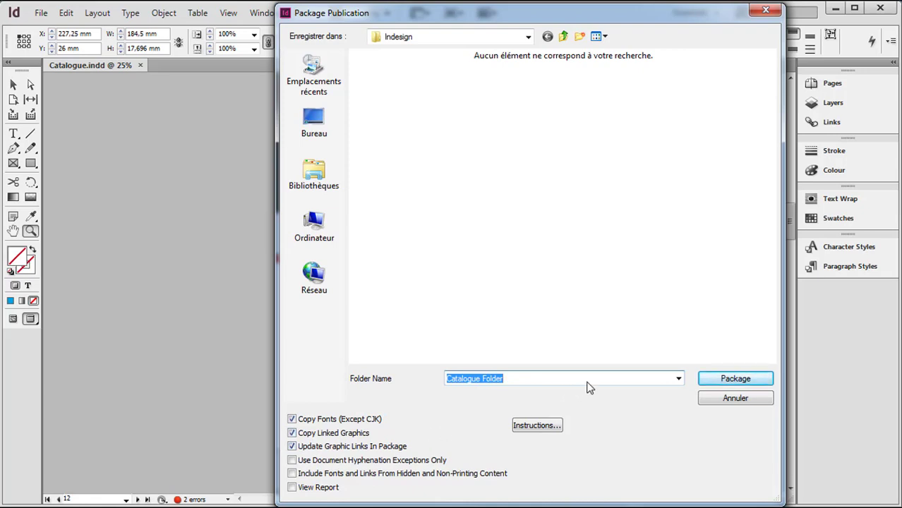
click(743, 383)
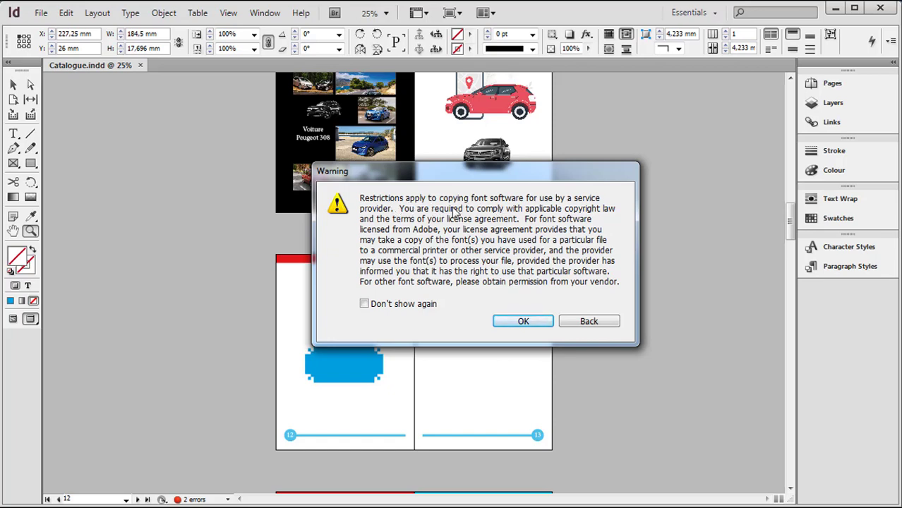
click(533, 327)
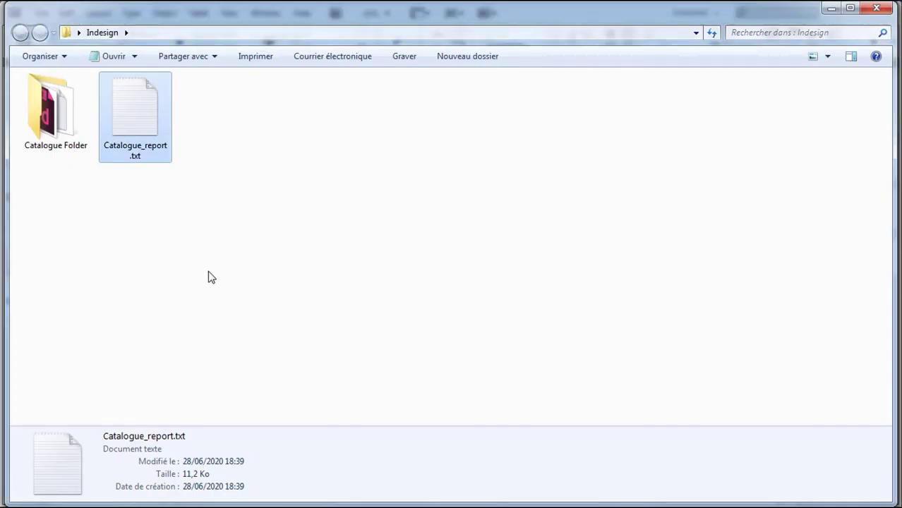
Examine the packaged Catalogue Folder, including Catalogue.indd, the Links images and the Document fonts files, and return to InDesign
click(209, 271)
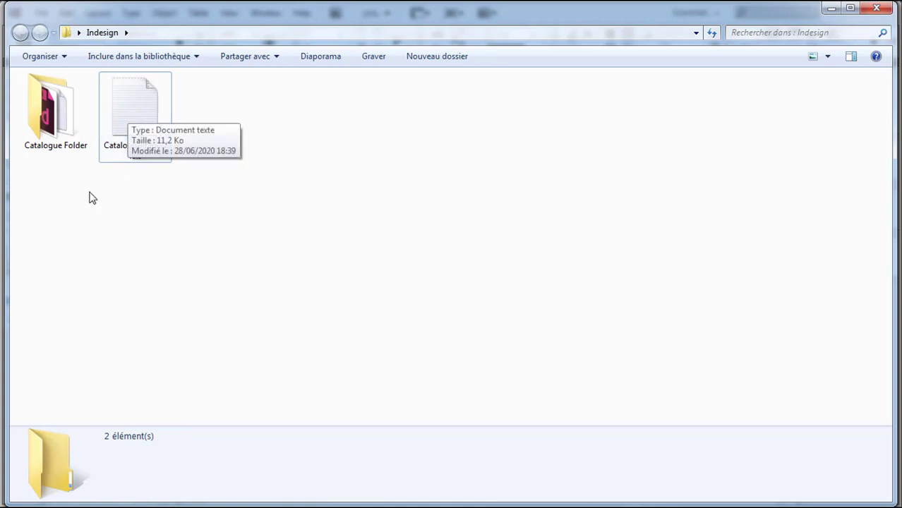
double_click(46, 126)
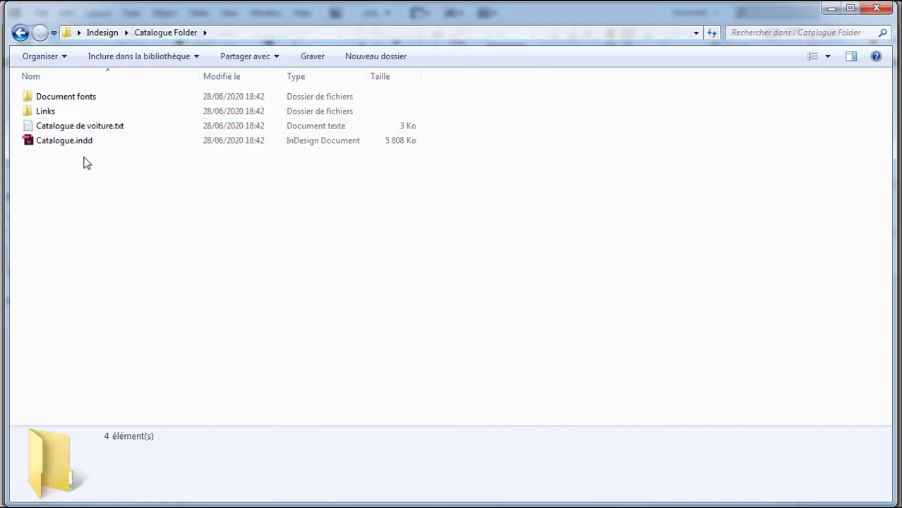
click(62, 145)
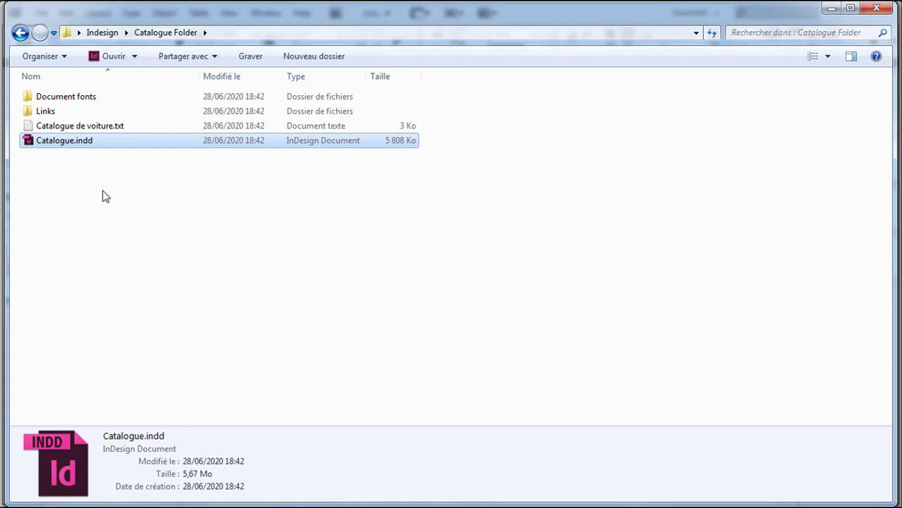
double_click(46, 113)
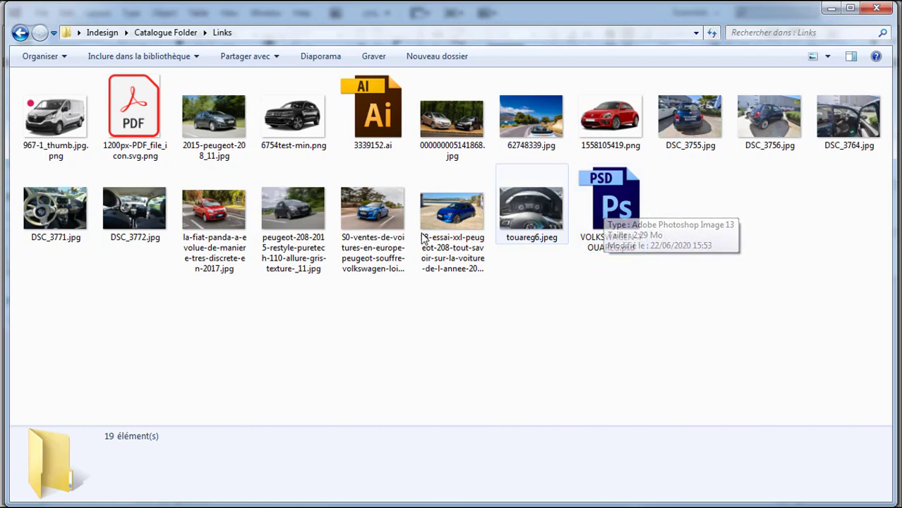
click(20, 33)
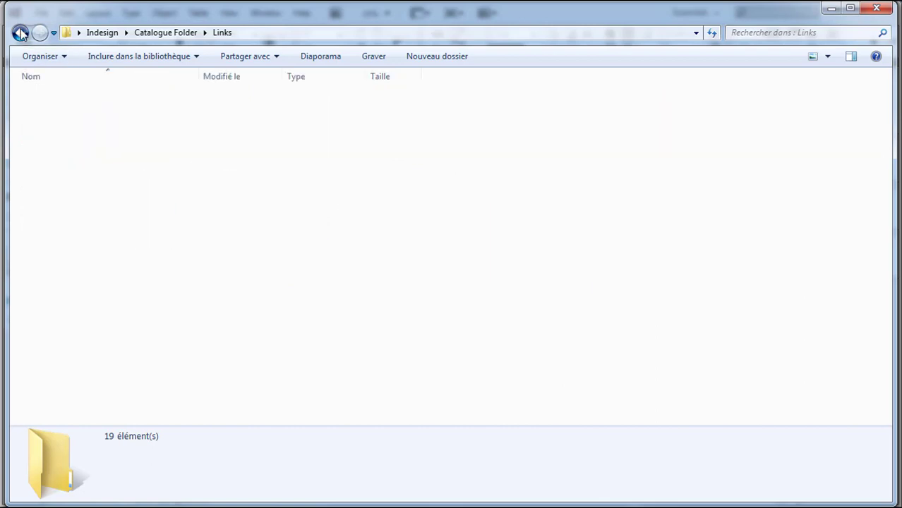
double_click(75, 102)
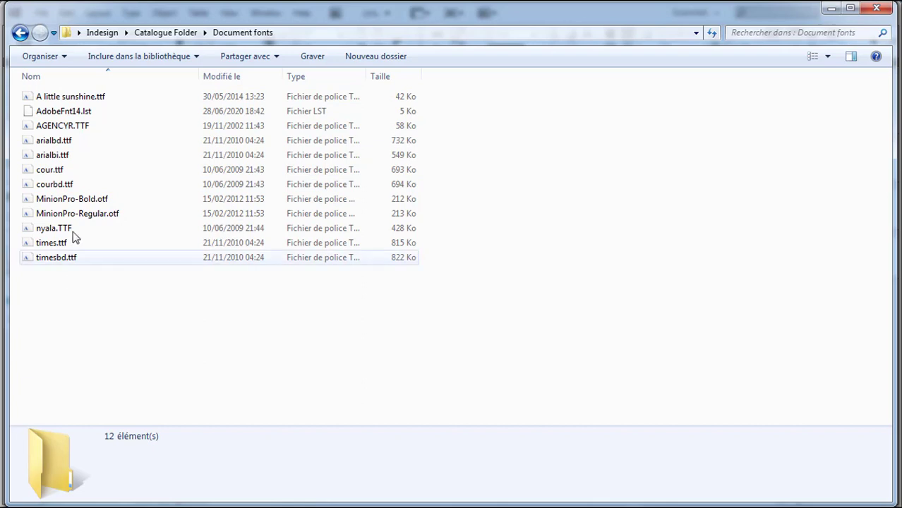
drag(61, 291, 70, 101)
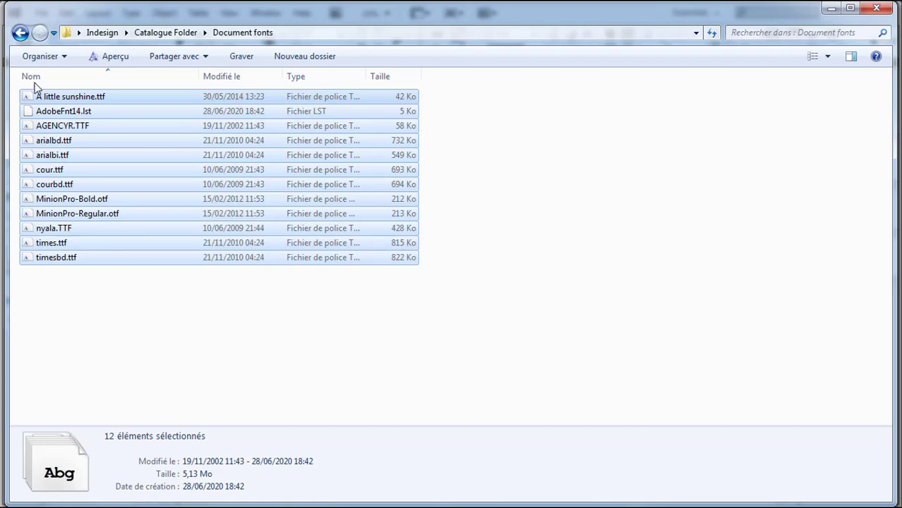
click(20, 34)
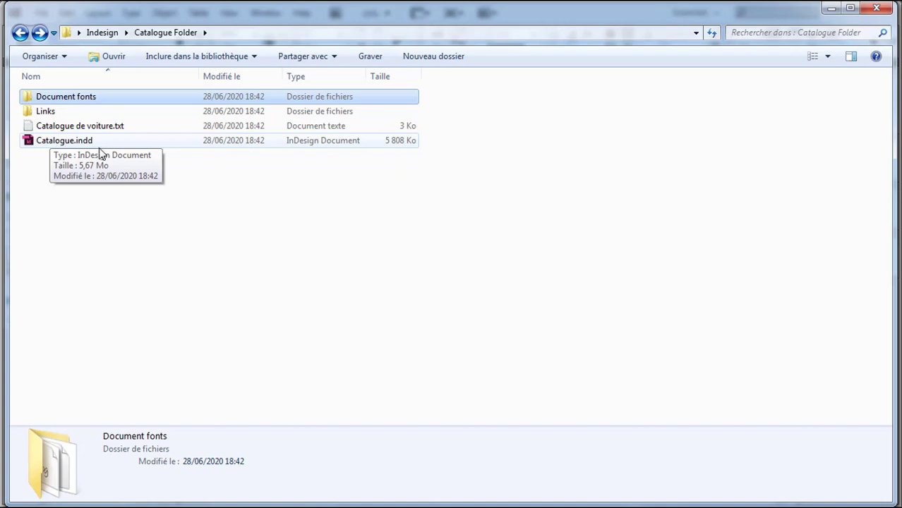
click(832, 8)
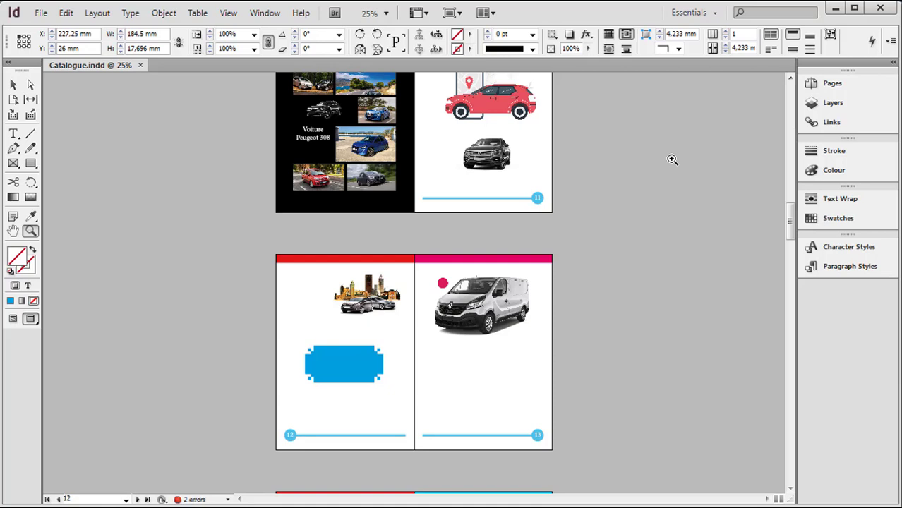
Show the Preflight errors and go to the overset text frame on page 7
scroll(673, 159, up, 3)
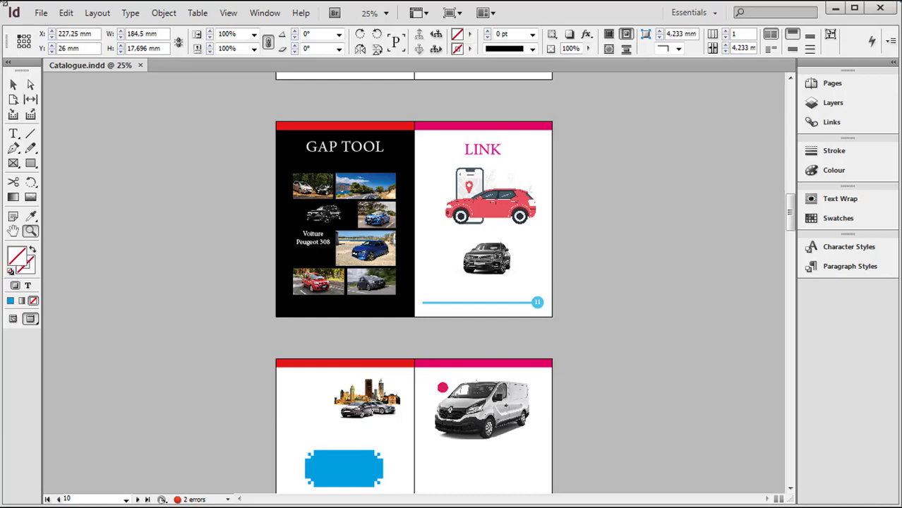
click(41, 14)
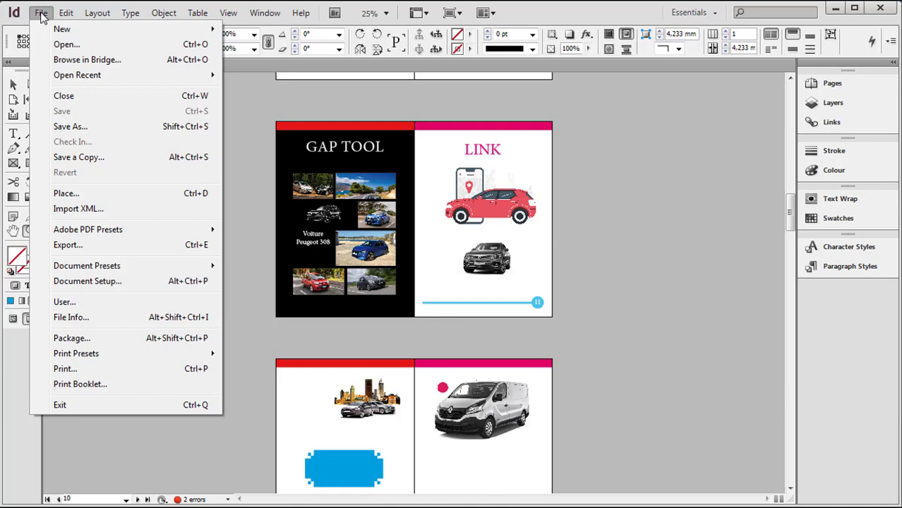
click(66, 13)
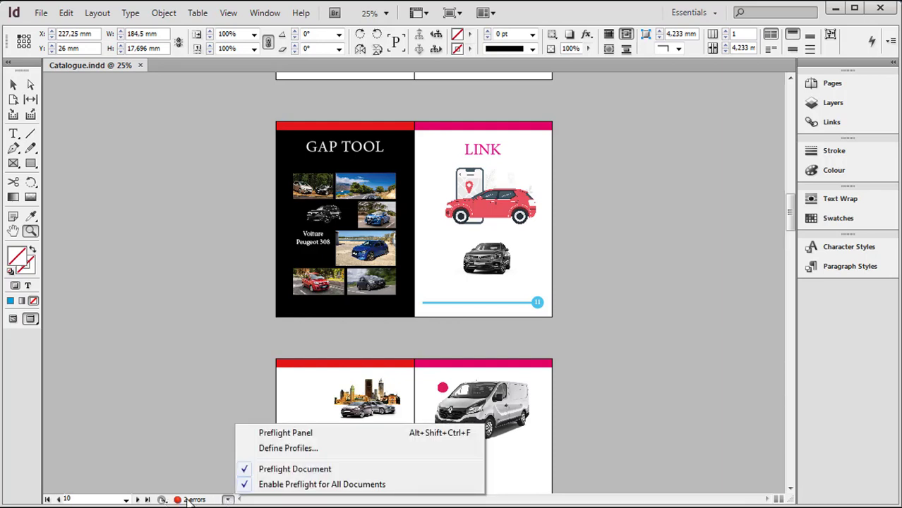
click(285, 433)
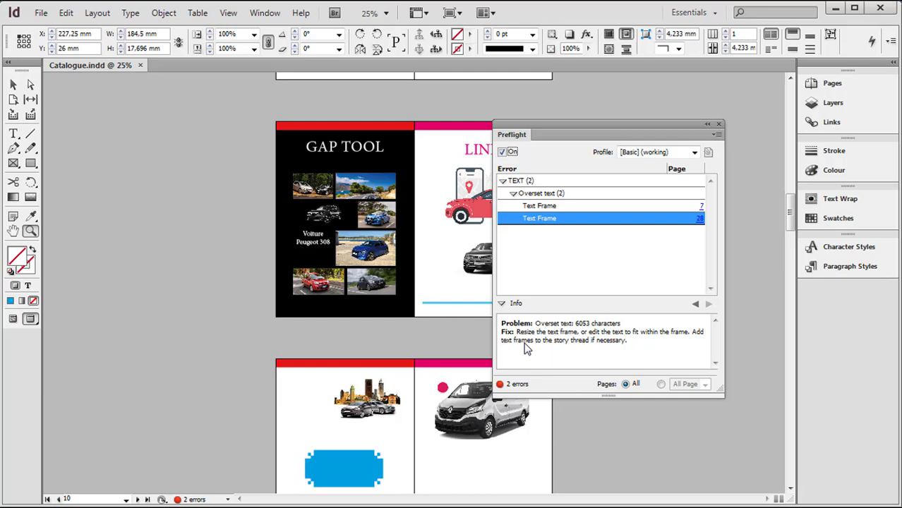
double_click(691, 207)
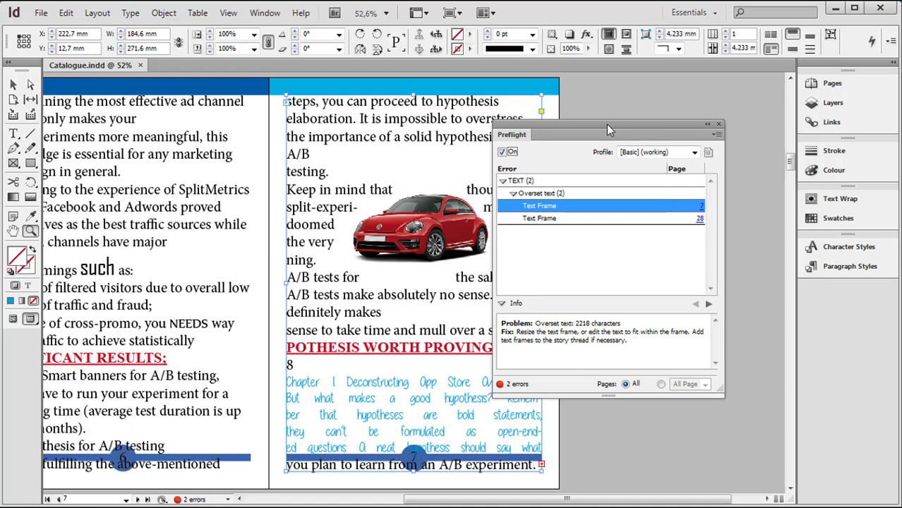
Move the Preflight panel clear of page 7 and load that page's overset text for placing
drag(609, 130, 713, 88)
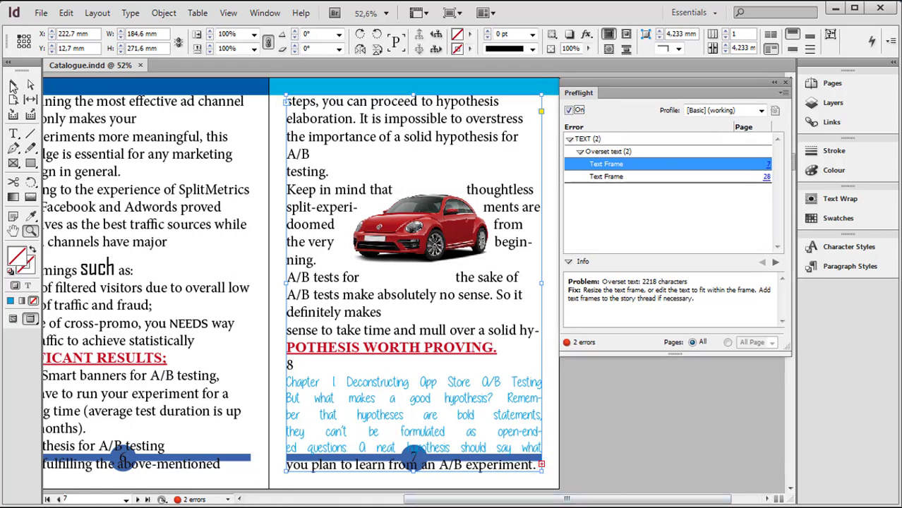
click(12, 85)
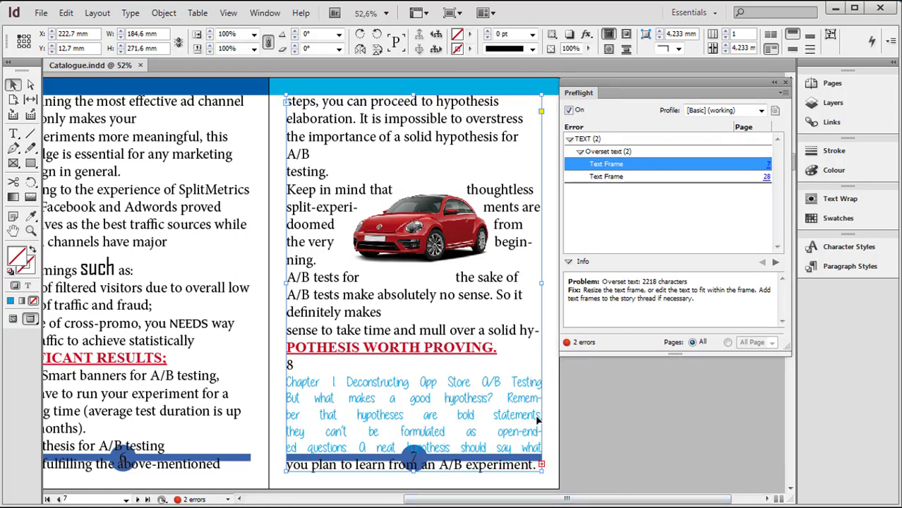
click(542, 466)
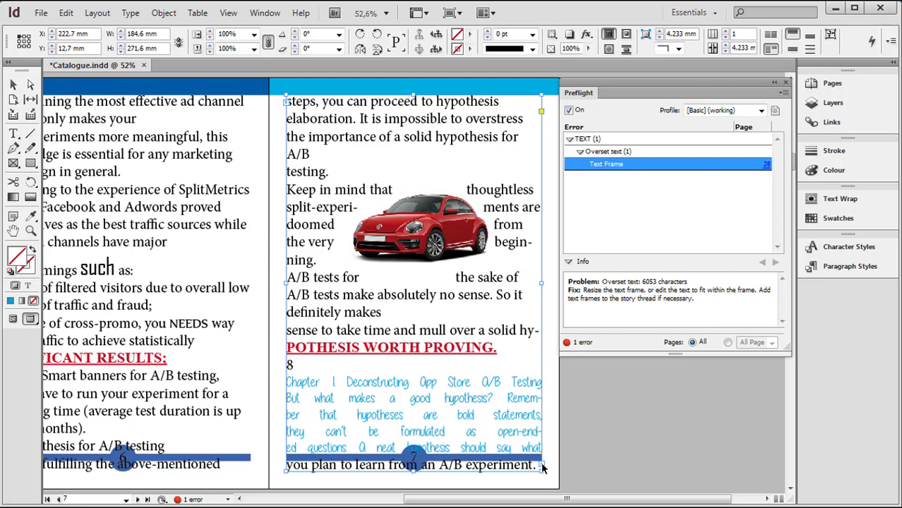
Try flowing the loaded text into a new frame about 182 × 120 mm below the page 9 table, and undo it
scroll(494, 428, down, 3)
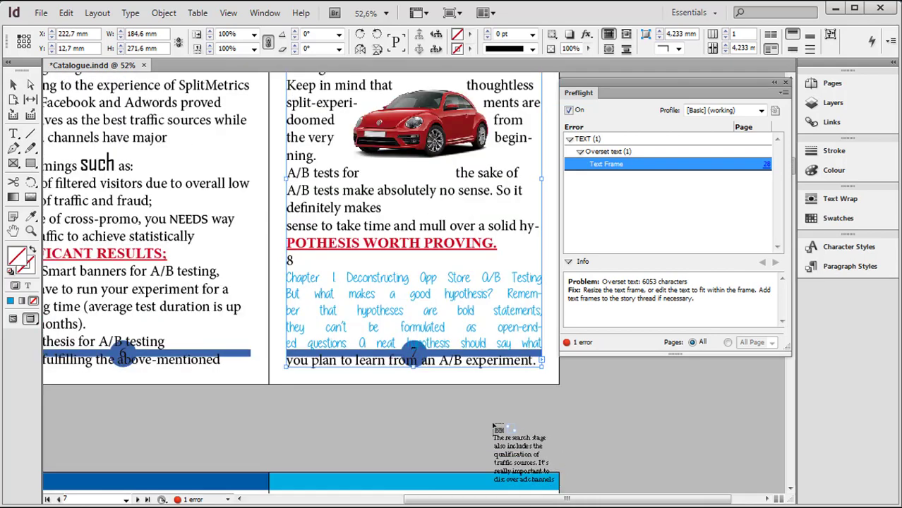
scroll(494, 428, down, 10)
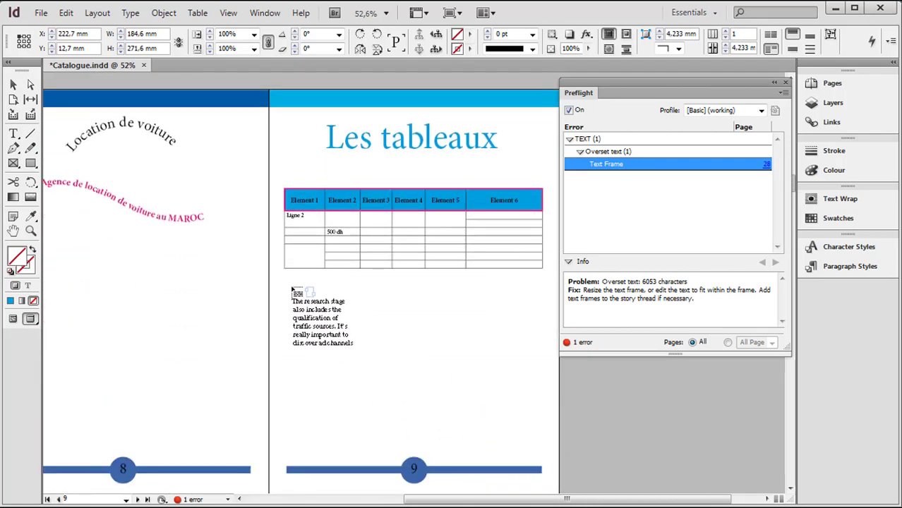
drag(284, 278, 539, 443)
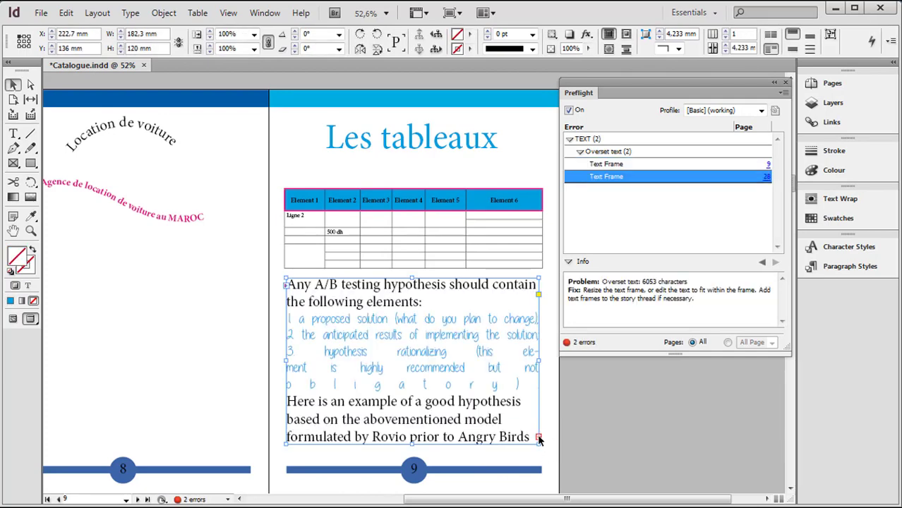
key(ctrl+z)
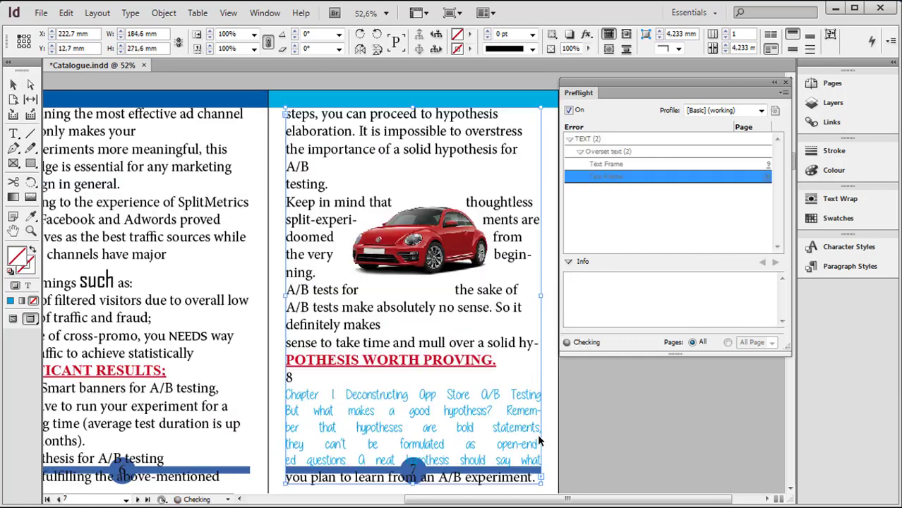
Try placing the loaded overset text over the curved lettering on page 8, and undo the placement
scroll(530, 414, down, 1)
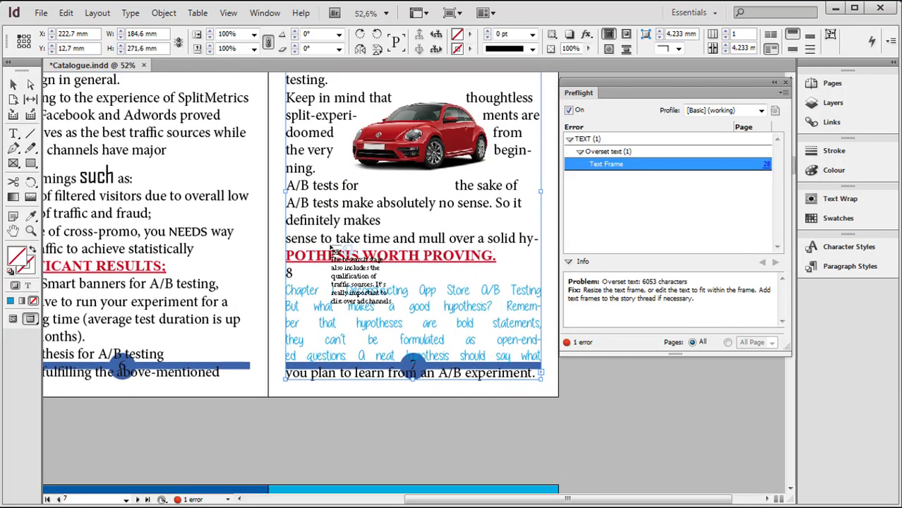
scroll(361, 325, down, 8)
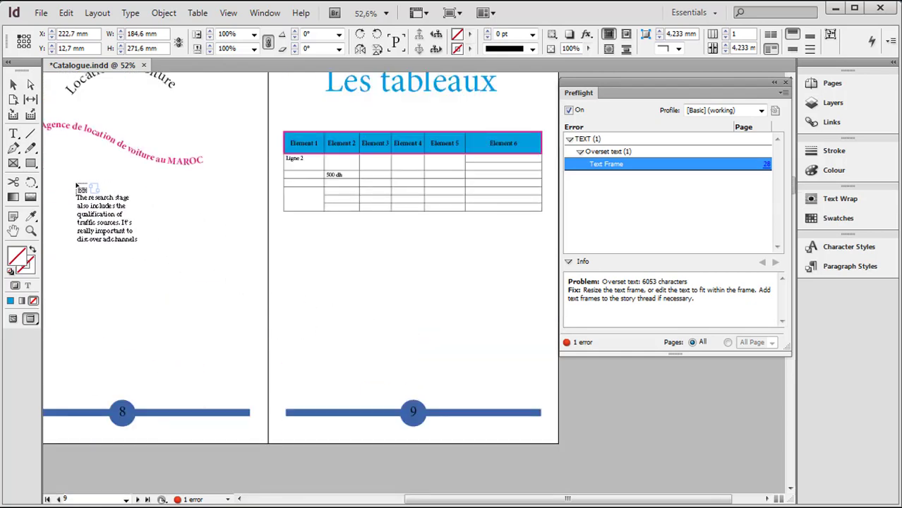
key(t)
click(89, 195)
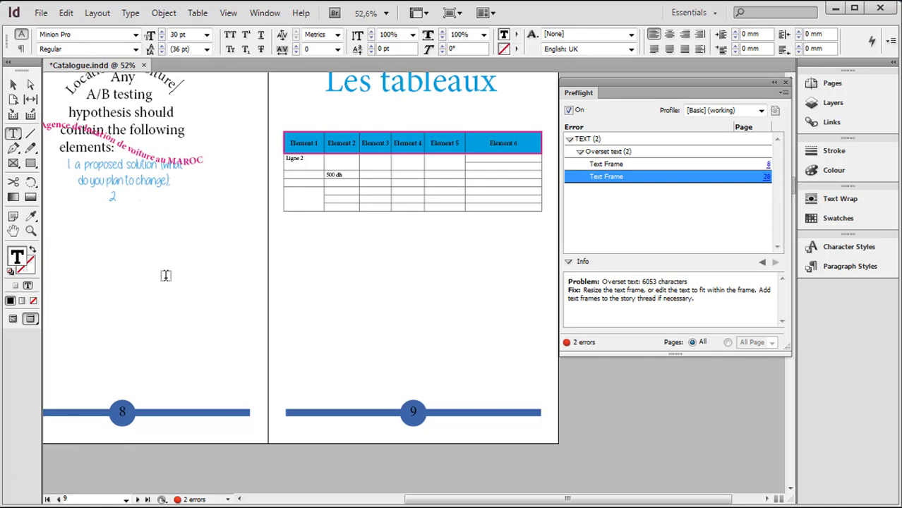
click(767, 177)
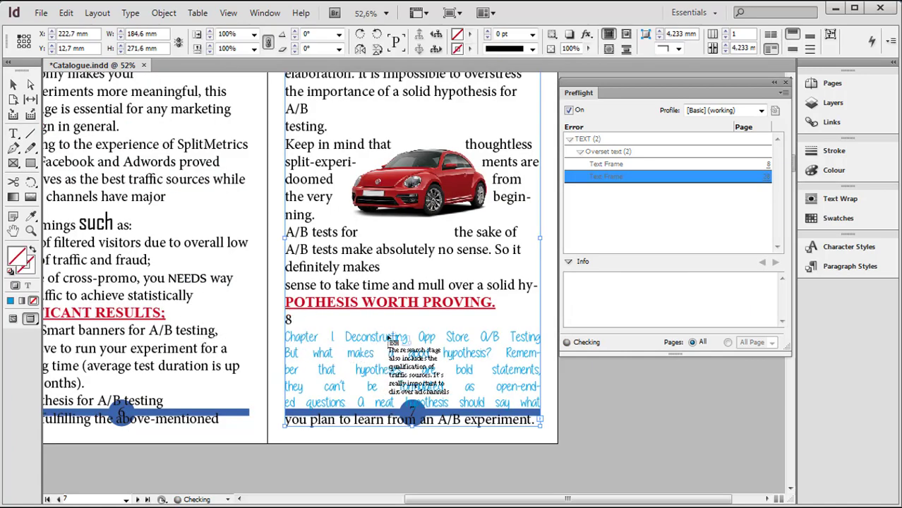
Delete the blue "Chapter 1 Deconstructing App Store A/B Testing" passage through to the end of the visible text on page 7
scroll(408, 341, down, 2)
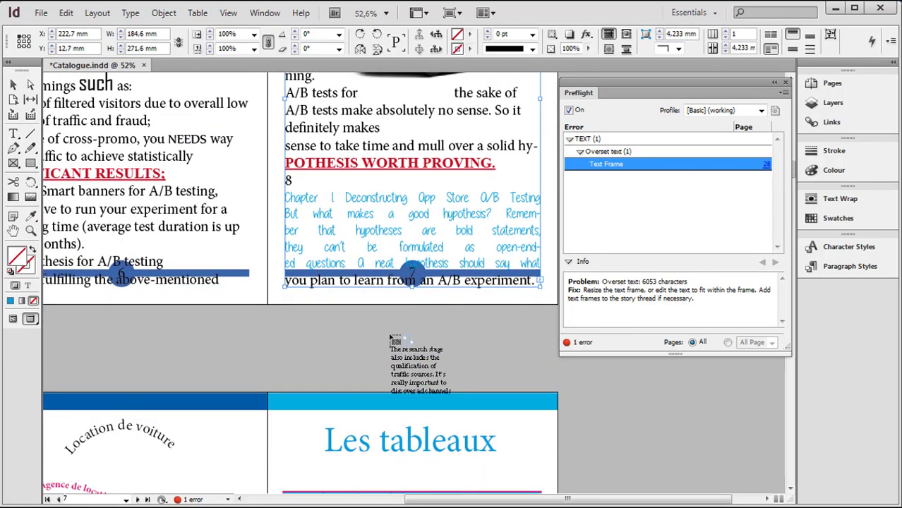
click(13, 134)
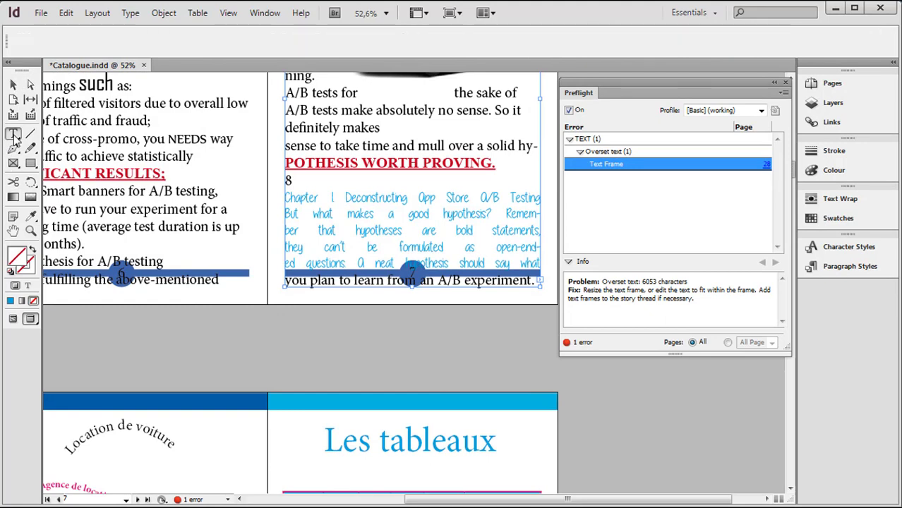
click(286, 197)
drag(288, 198, 553, 286)
key(Delete)
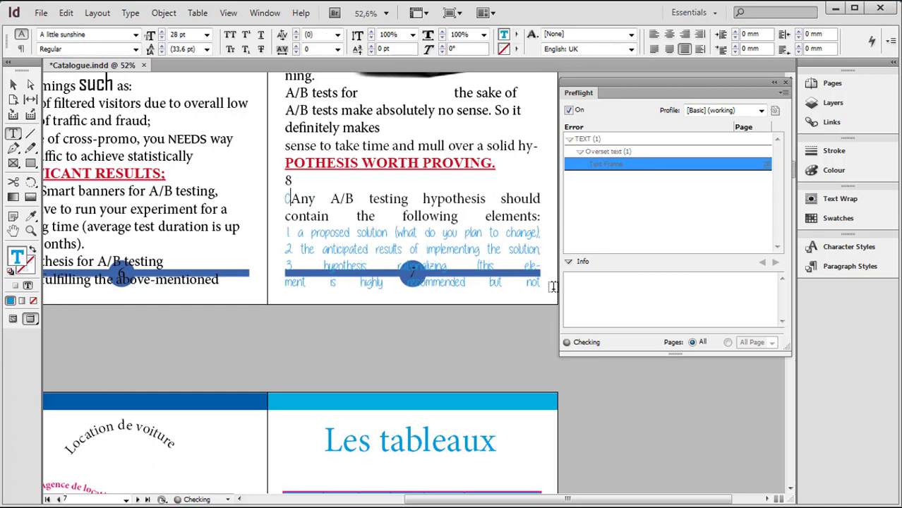
Delete the text that follows the "8" on page 7, up to "(what do you plan to change)"
key(Delete)
key(Delete)
key(Delete)
key(Delete)
key(Delete)
key(Delete)
key(Delete)
key(Delete)
key(Delete)
key(Delete)
key(Delete)
key(Delete)
key(Delete)
key(Delete)
key(Delete)
key(Delete)
key(Delete)
key(Delete)
key(Delete)
key(Delete)
key(Delete)
key(Delete)
key(Delete)
key(Delete)
key(Delete)
key(Delete)
key(Delete)
key(Delete)
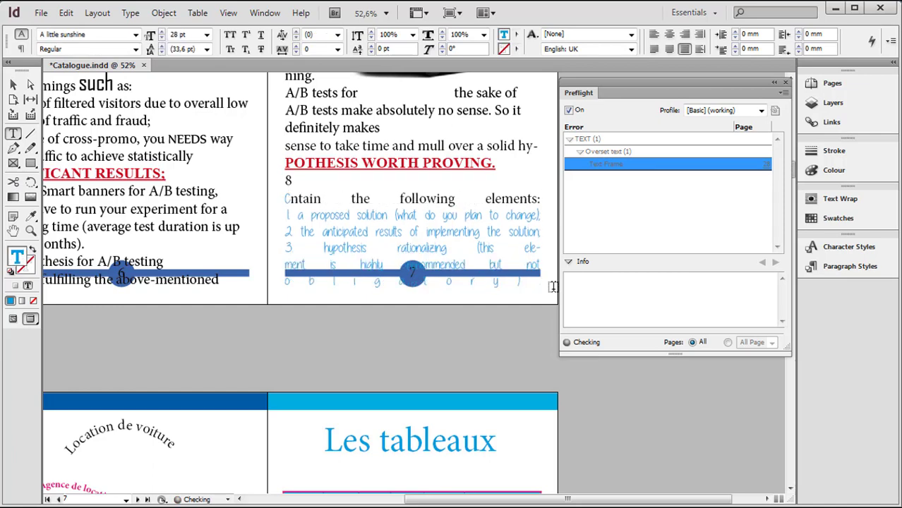
key(Delete)
key(Delete)
key(Delete)
key(Delete)
key(Delete)
key(Delete)
key(Delete)
key(Delete)
key(Delete)
key(Delete)
key(Delete)
key(Delete)
key(Delete)
key(Delete)
key(Delete)
key(Delete)
key(Delete)
key(Delete)
key(Delete)
key(Delete)
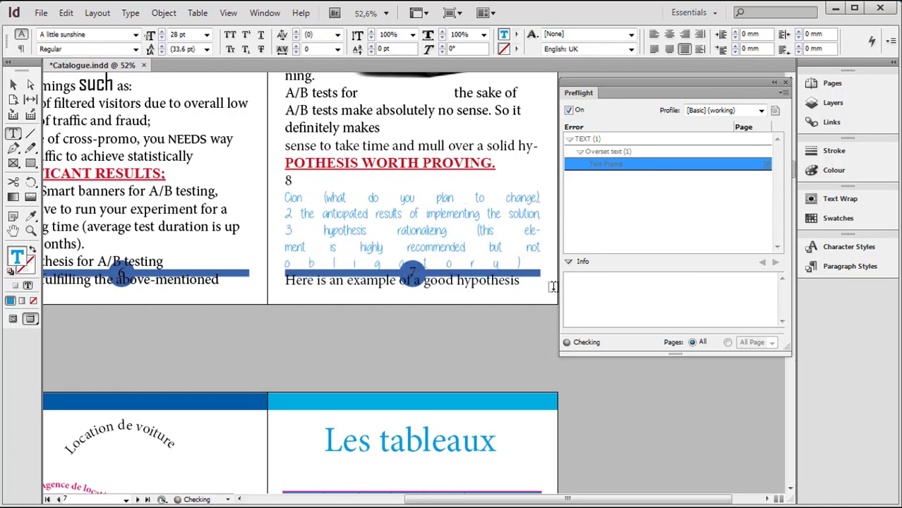
key(Delete)
key(Delete)
key(Delete)
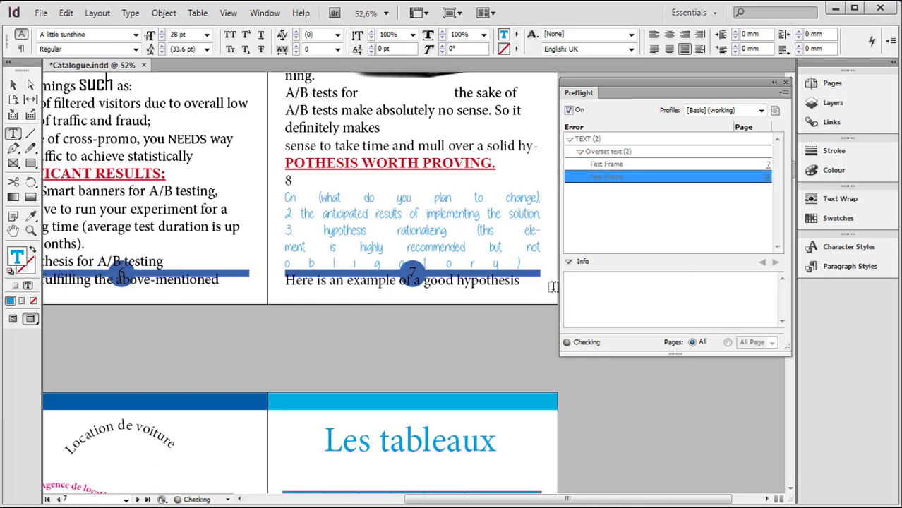
key(BackSpace)
key(Delete)
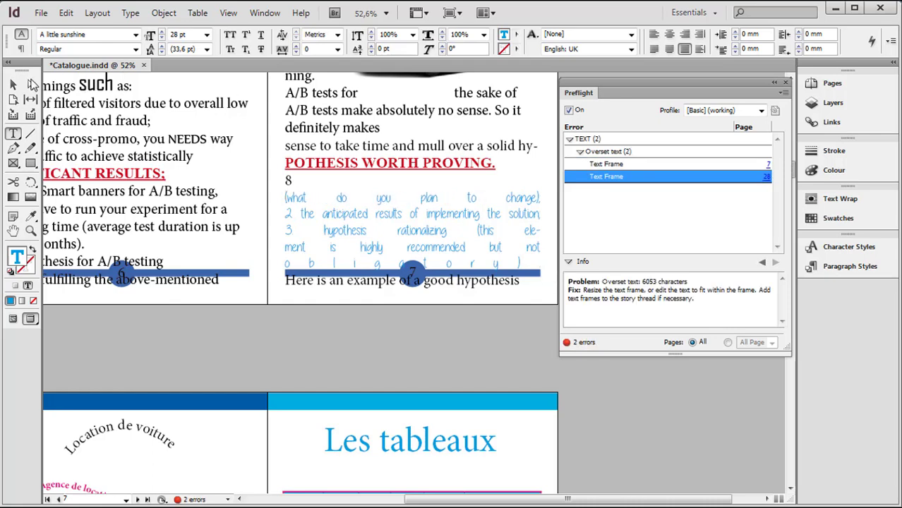
Load the overset text from the page 7 frame and flow it into a new frame about 185 × 261 mm on page 30
click(15, 85)
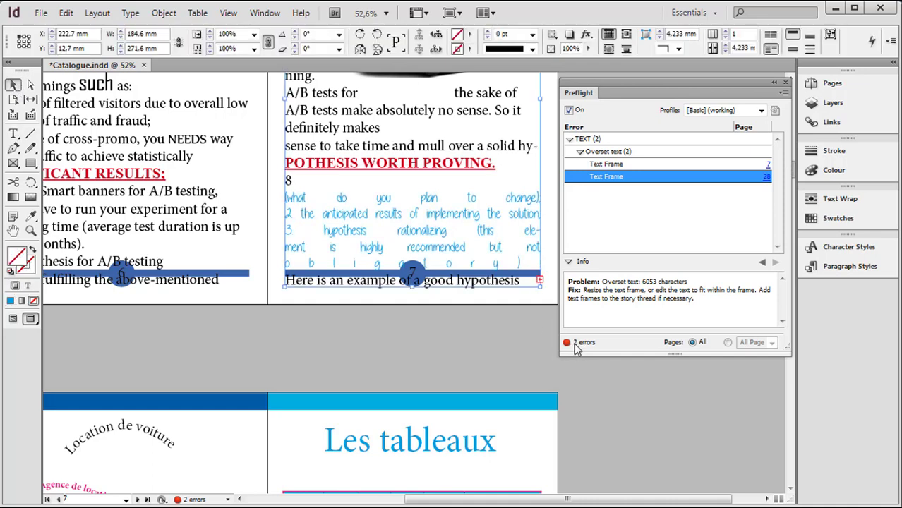
click(540, 281)
scroll(516, 311, down, 3)
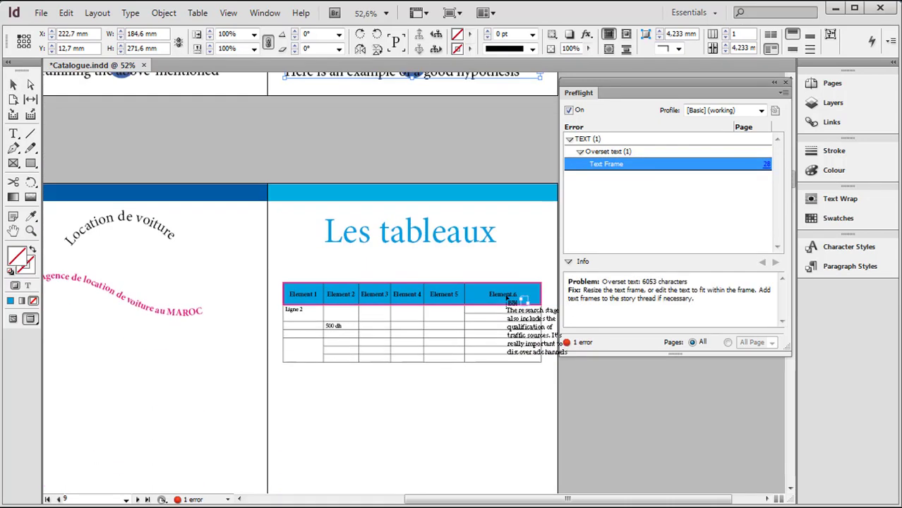
scroll(508, 300, down, 6)
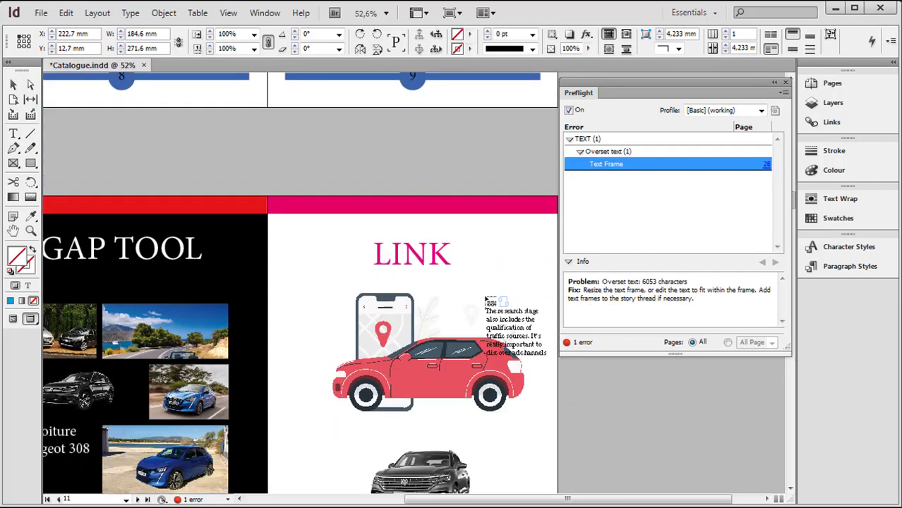
scroll(488, 302, down, 8)
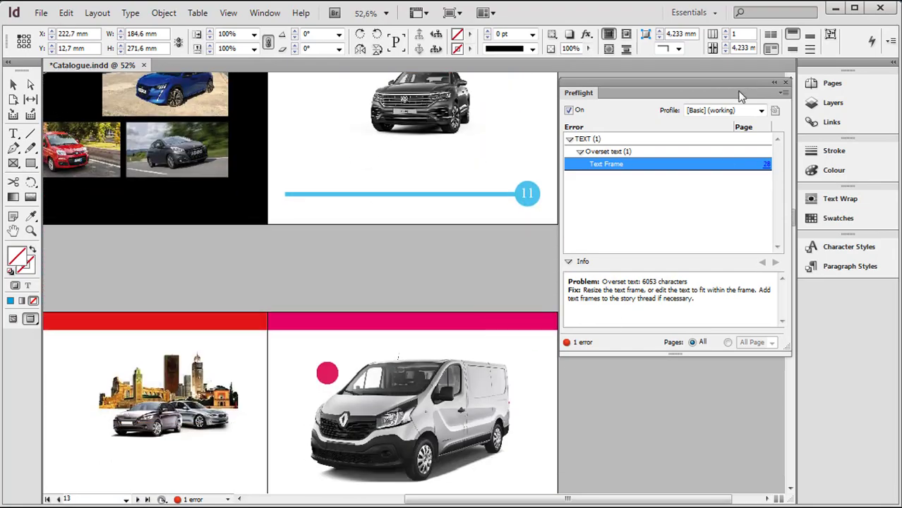
drag(776, 85, 741, 88)
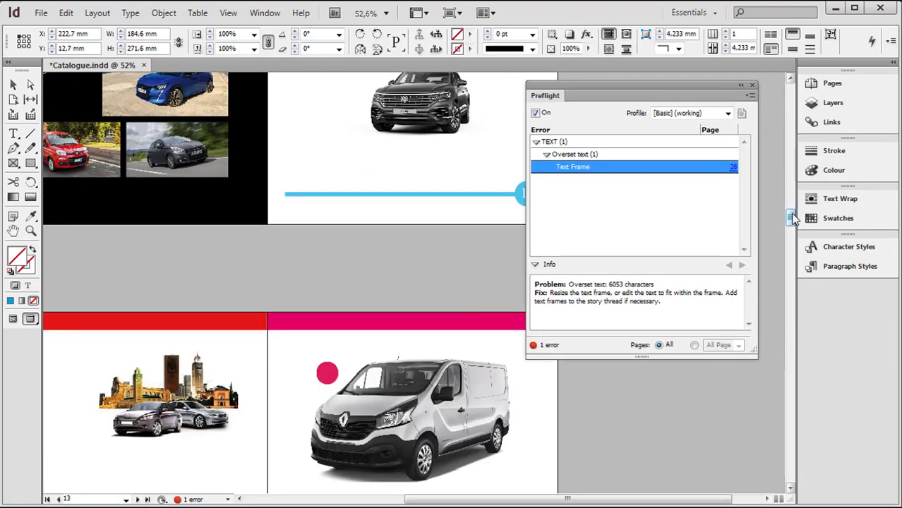
drag(792, 219, 796, 422)
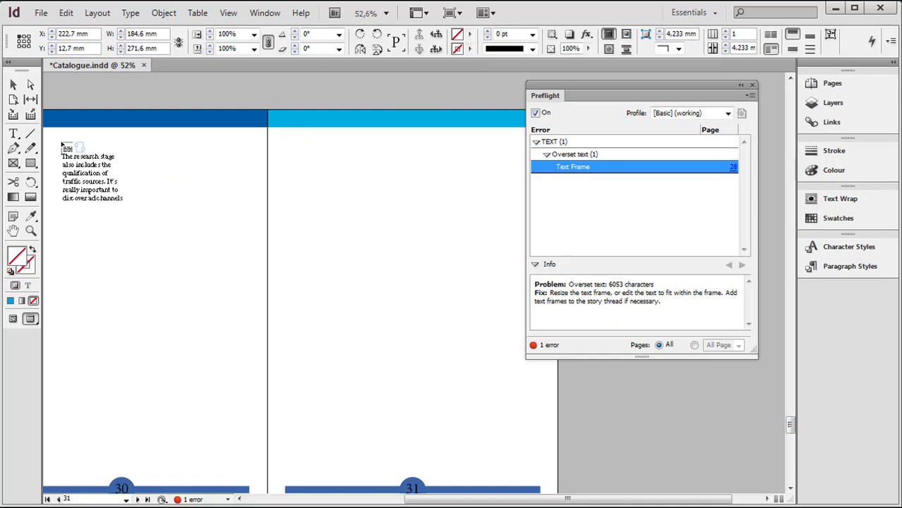
click(63, 145)
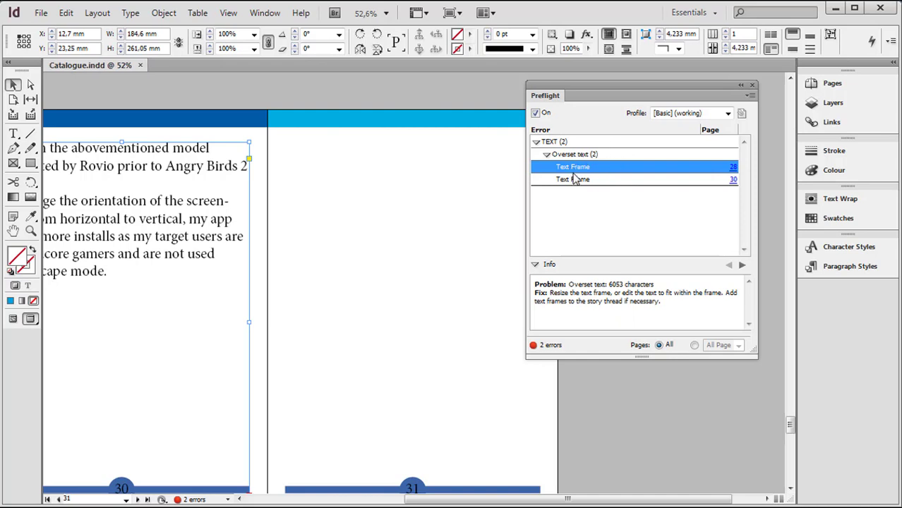
Go to the overset frame on page 28 and flow its remaining text into a new frame about 185 × 256 mm on page 31
click(734, 168)
click(734, 168)
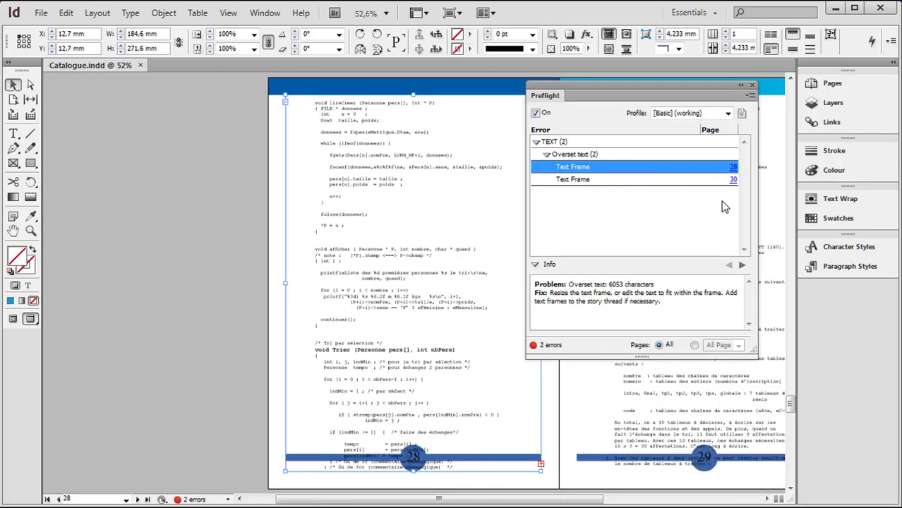
click(541, 466)
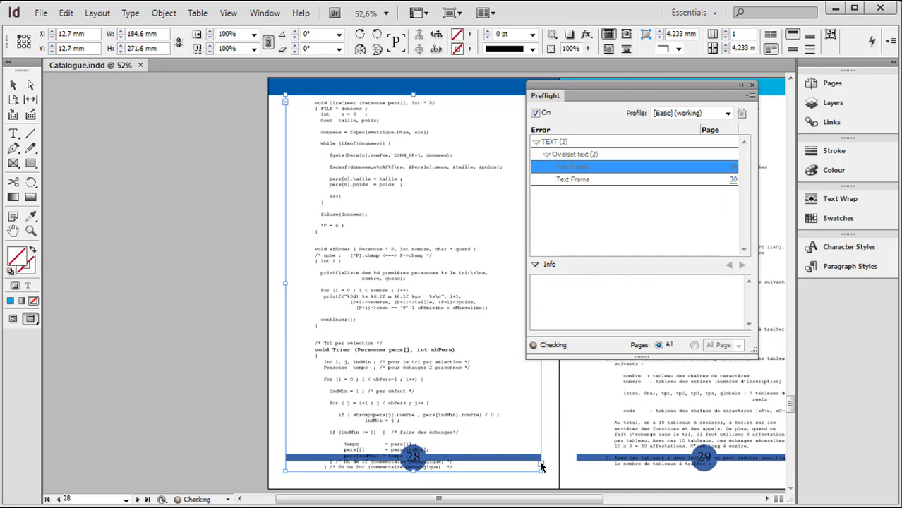
scroll(551, 452, down, 3)
scroll(556, 446, down, 2)
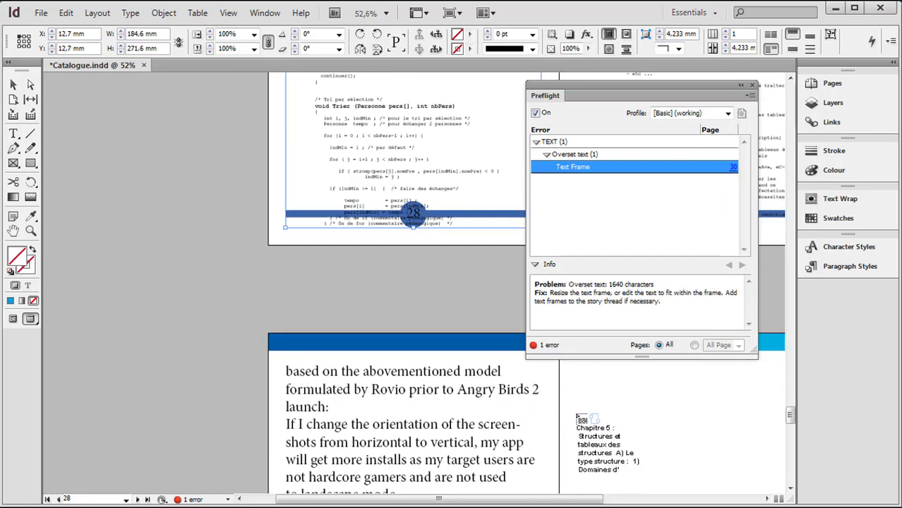
click(578, 374)
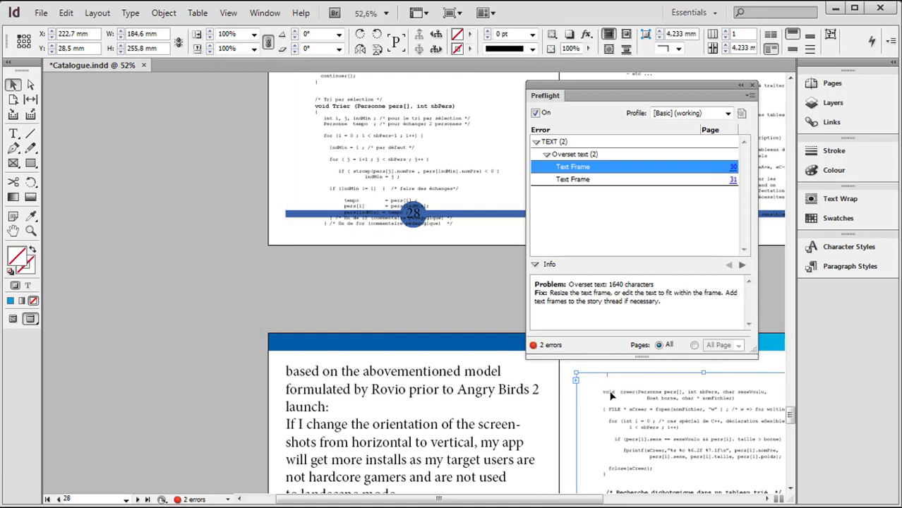
Go to the overset frame on page 30 and pull the following text up directly behind "to landscape mode."
double_click(577, 169)
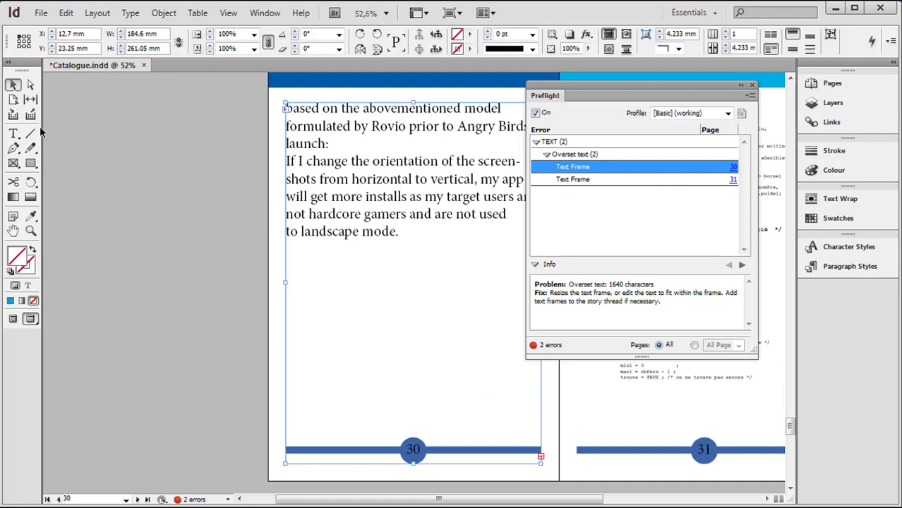
click(14, 135)
click(398, 232)
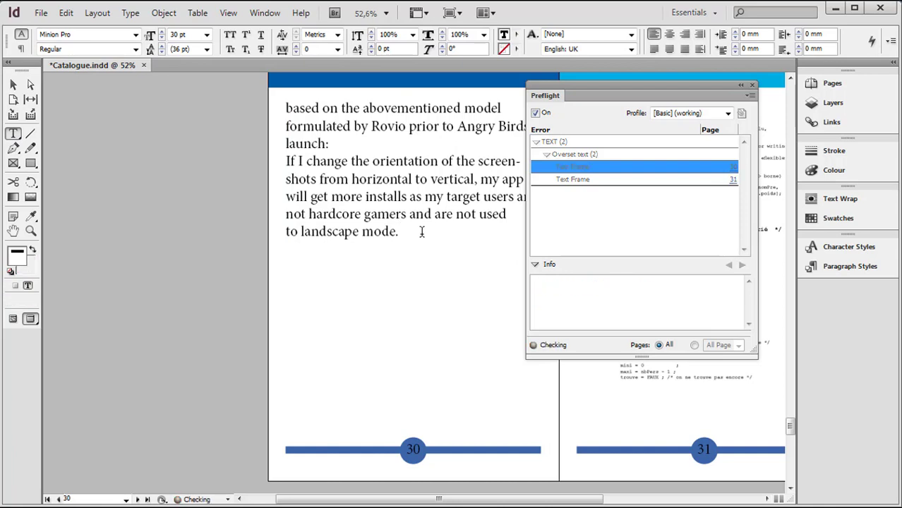
text(9 Chapter 1. Deconstructing App Store A/B Testing By the way, the experiment based on the above-mentioned hypothesis yielded the impressive 99.7% confidence level and demonstrated curious results. Indeed, portrait app screenshots did better in terms of conversion which is, to some extent, against the industry standard s. The hypothesis was proven right.)
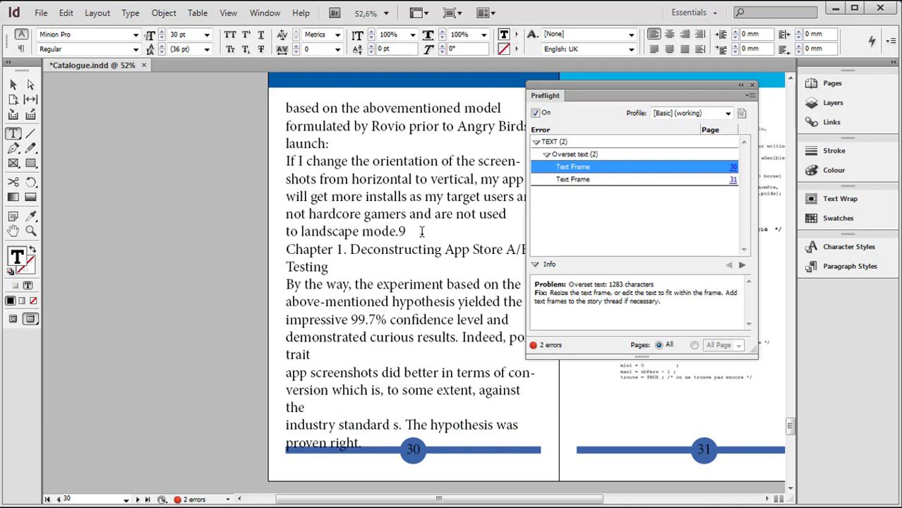
Delete the text after "to landscape mode." on page 30, from "9 Chapter 1." through "above-mentioned hypothesis"
key(Delete)
key(Delete)
key(Delete)
key(Delete)
key(Delete)
key(Delete)
key(Delete)
key(Delete)
key(Delete)
key(Delete)
key(Delete)
key(Delete)
key(Delete)
key(Delete)
key(Delete)
key(Delete)
key(Delete)
key(Delete)
key(Delete)
key(Delete)
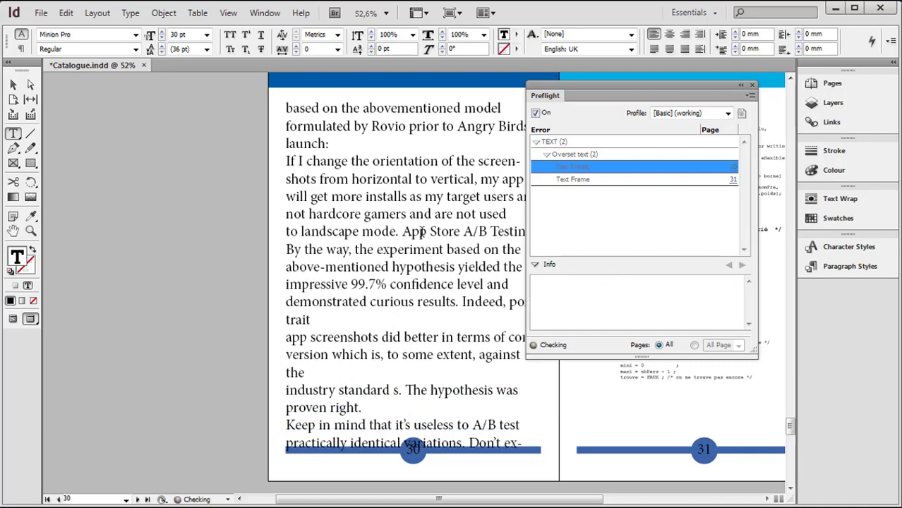
key(Delete)
key(Delete)
key(Delete)
key(Delete)
key(Delete)
key(Delete)
key(Delete)
key(Delete)
key(Delete)
key(Delete)
key(Delete)
key(Delete)
key(Delete)
key(Delete)
key(Delete)
key(Delete)
key(Delete)
key(Delete)
key(Delete)
key(Delete)
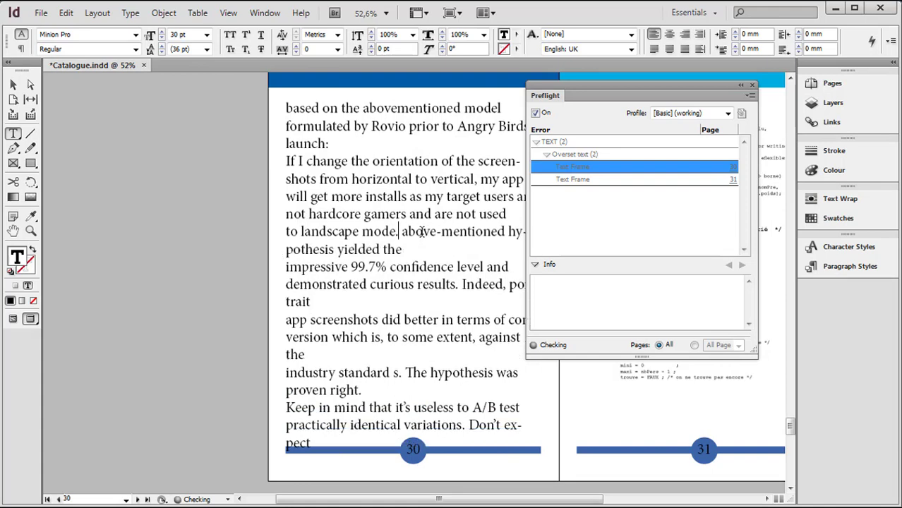
key(Delete)
key(Delete)
key(Delete)
key(Delete)
key(Delete)
key(Delete)
key(Delete)
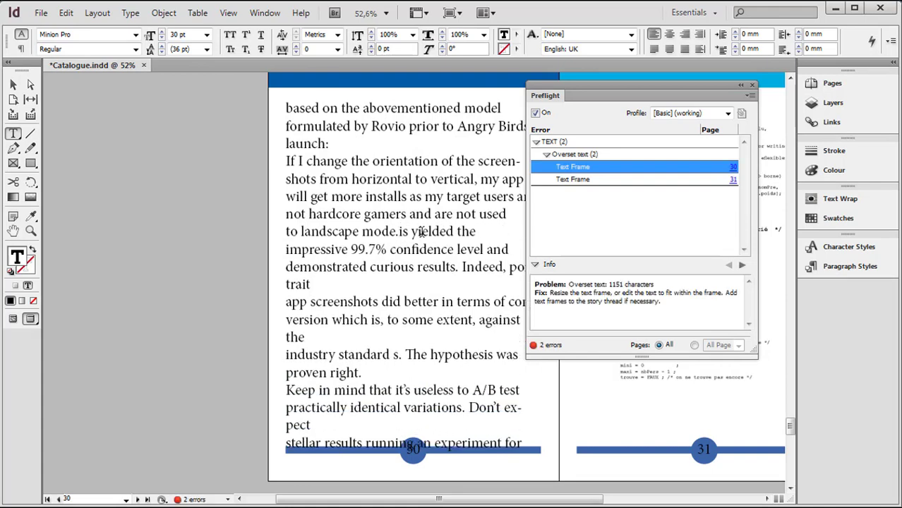
Select everything after "to landscape mode." on page 30 through to the end of the story and delete it
key(shift+End)
key(shift+Down)
key(shift+Down)
key(shift+Down)
key(shift+Down)
key(shift+Down)
key(shift+Down)
key(shift+Down)
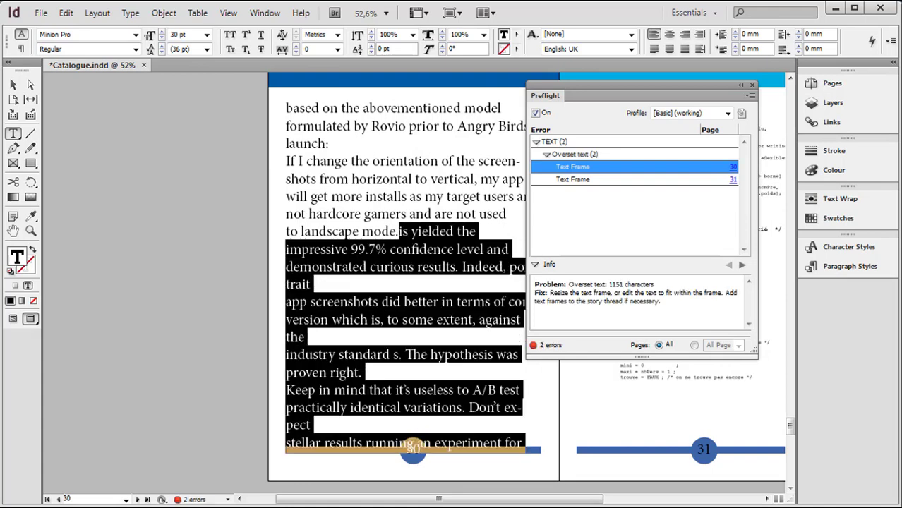
key(ctrl+shift+End)
key(Delete)
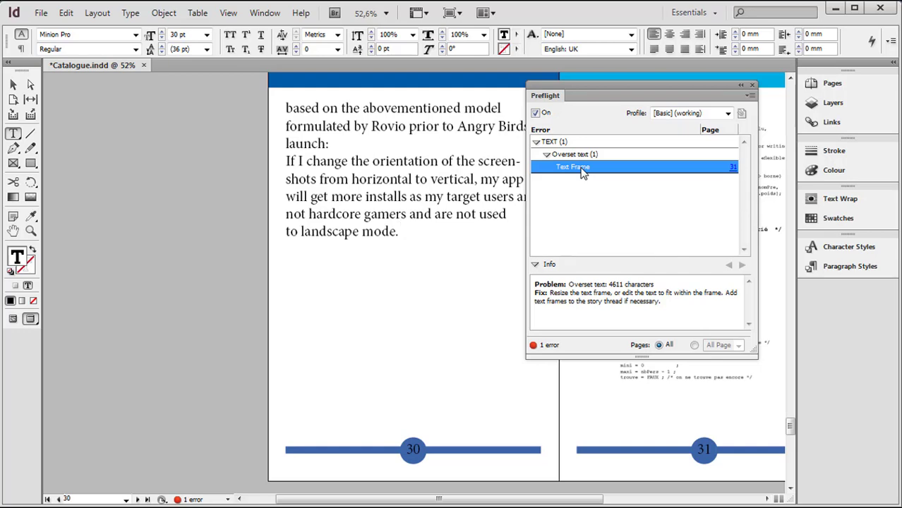
Go to the overset frame on page 31 and flow its text into a new frame about 185 × 6 mm at the page's foot
drag(445, 499, 520, 505)
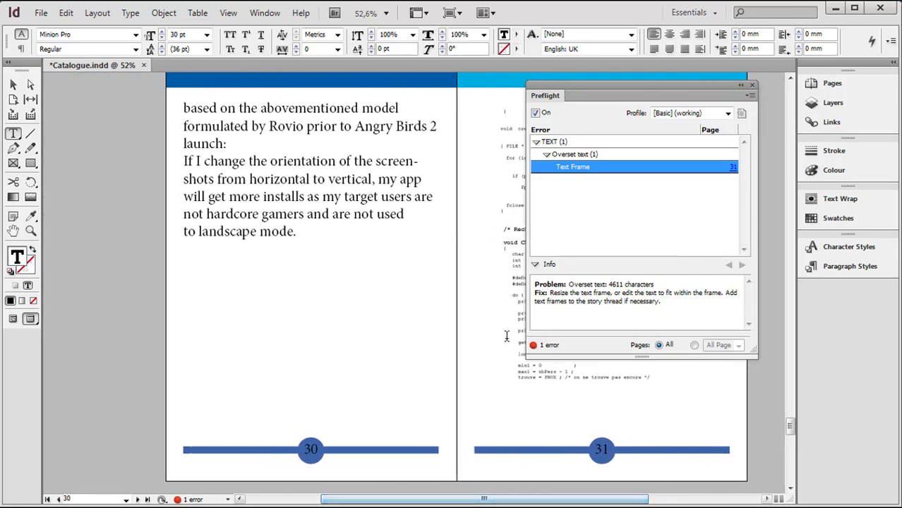
click(734, 168)
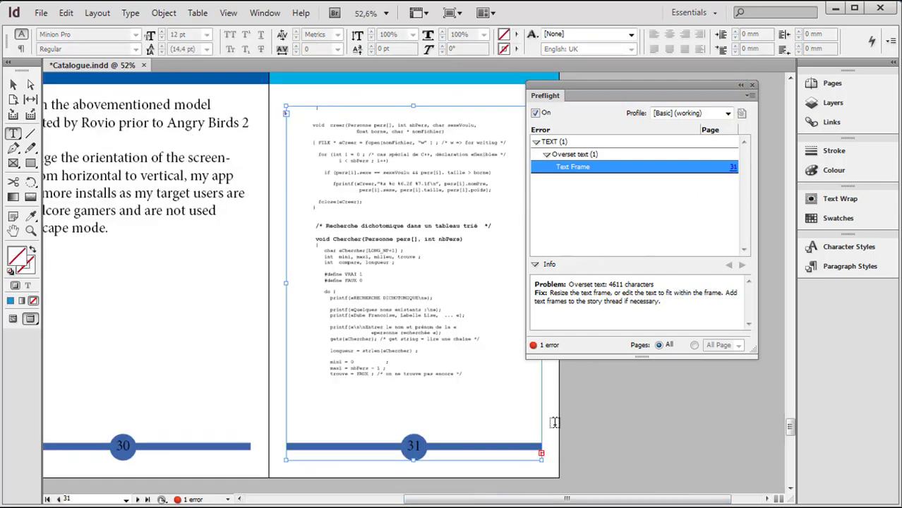
click(15, 85)
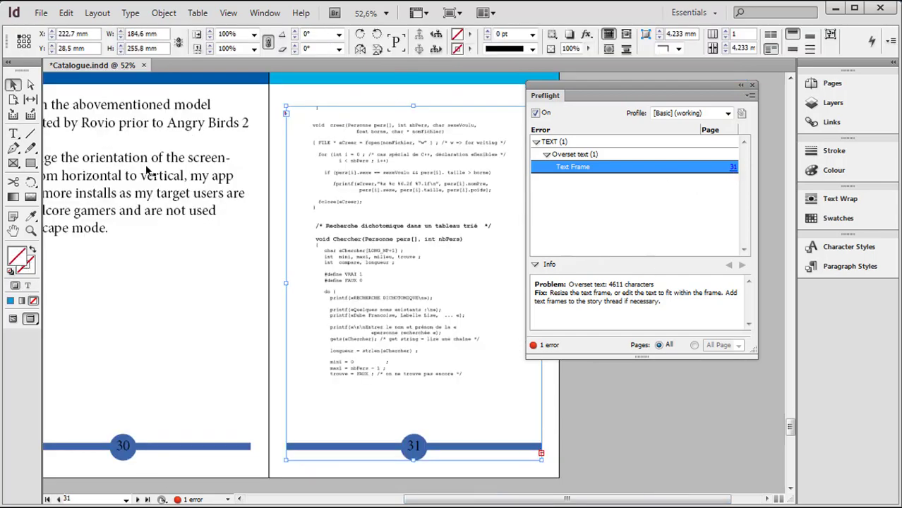
click(540, 456)
scroll(401, 399, down, 3)
scroll(401, 402, up, 2)
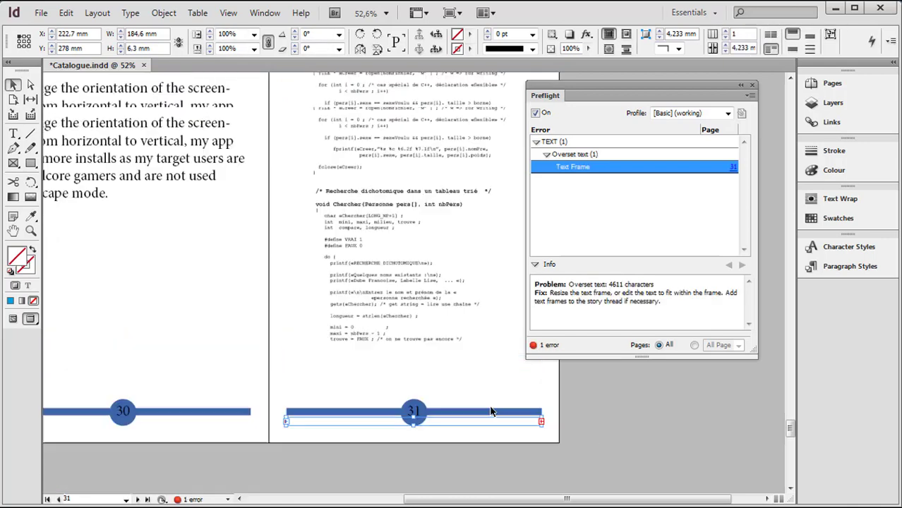
Load the overset text from the small page 31 frame and flow it into a new frame about 185 × 259 mm on page 32
click(541, 423)
scroll(496, 423, down, 7)
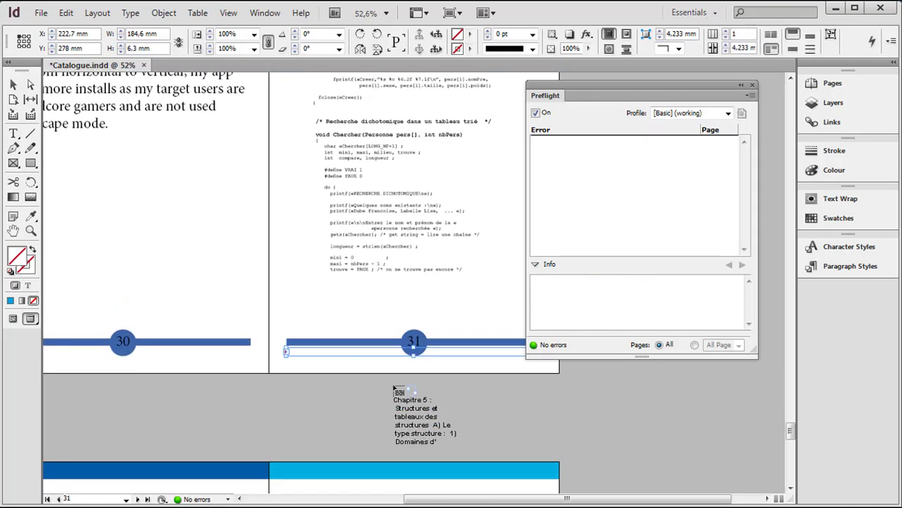
scroll(170, 317, down, 3)
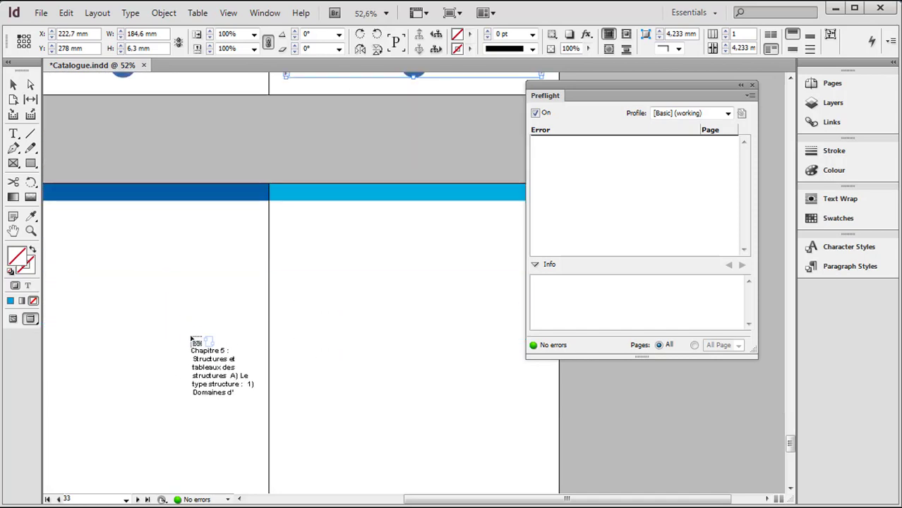
drag(435, 503, 350, 502)
click(187, 220)
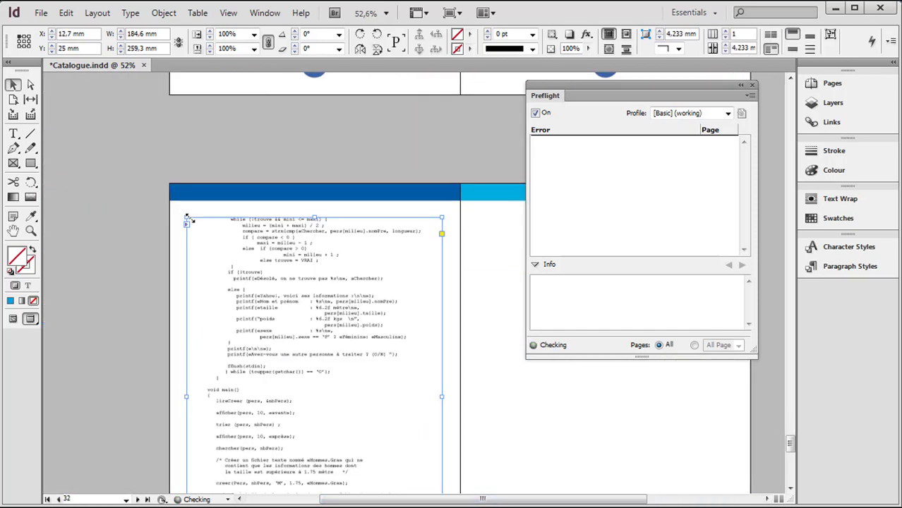
Load the overset text from the page 32 frame and flow it into a new frame about 185 × 258 mm on page 33
scroll(488, 320, down, 1)
scroll(489, 323, down, 3)
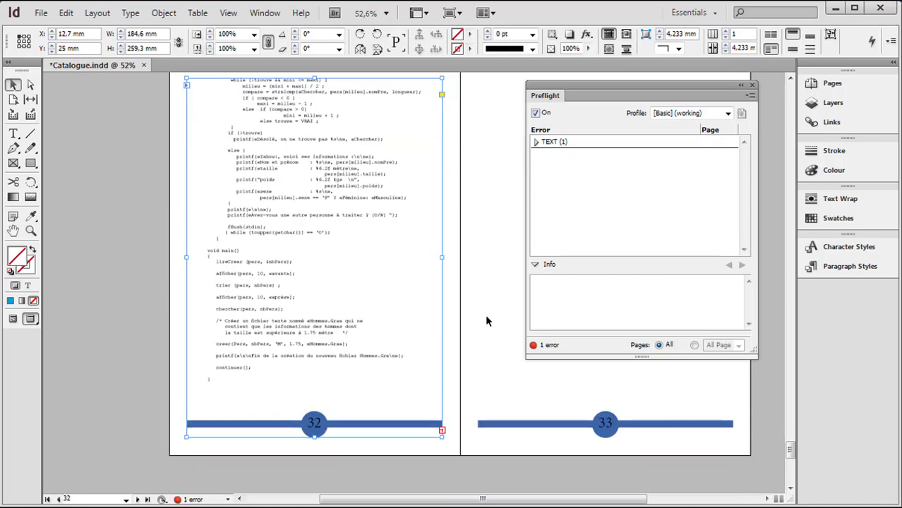
double_click(441, 433)
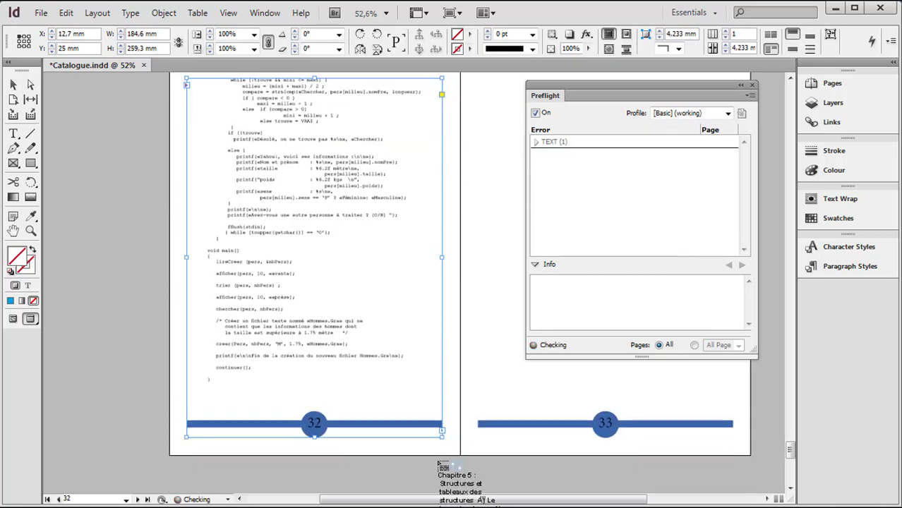
drag(432, 501, 530, 499)
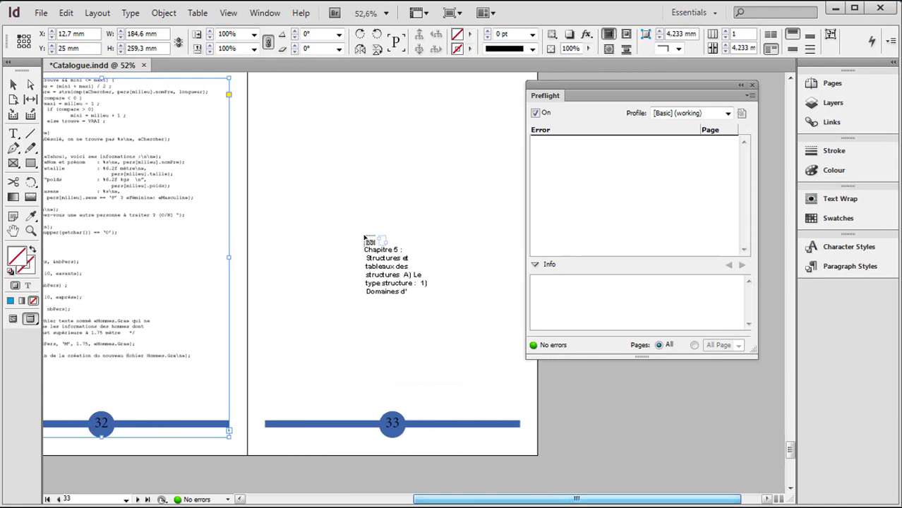
scroll(281, 151, up, 2)
click(260, 148)
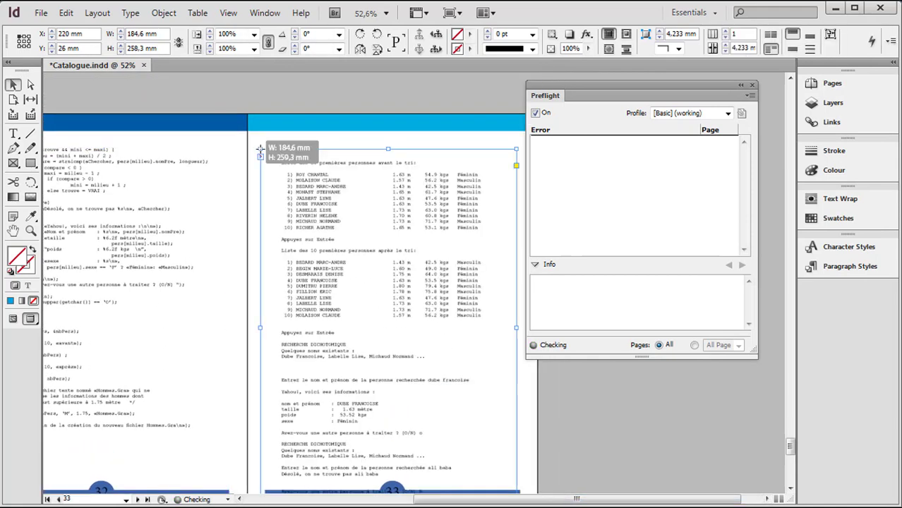
Load the overset text from the page 33 frame and flow it into a new frame about 185 × 261 mm on page 34
scroll(337, 262, down, 3)
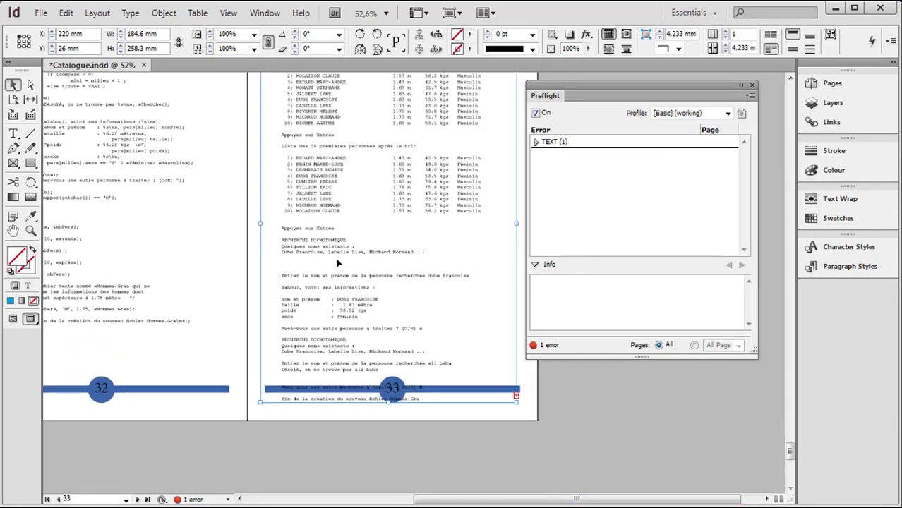
click(516, 397)
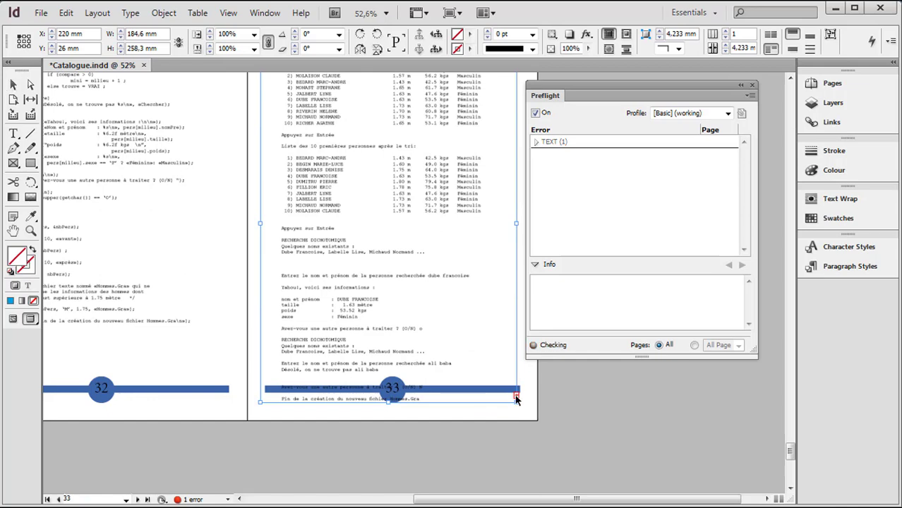
scroll(516, 394, down, 9)
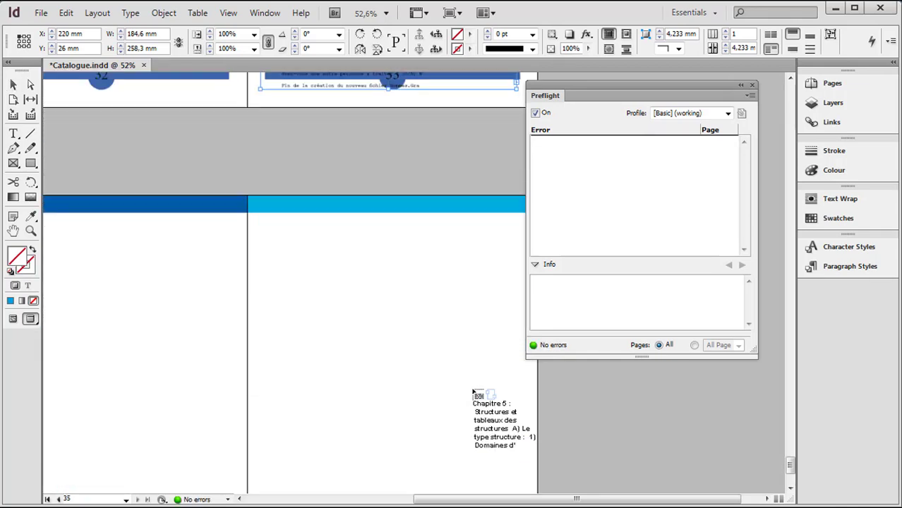
click(68, 227)
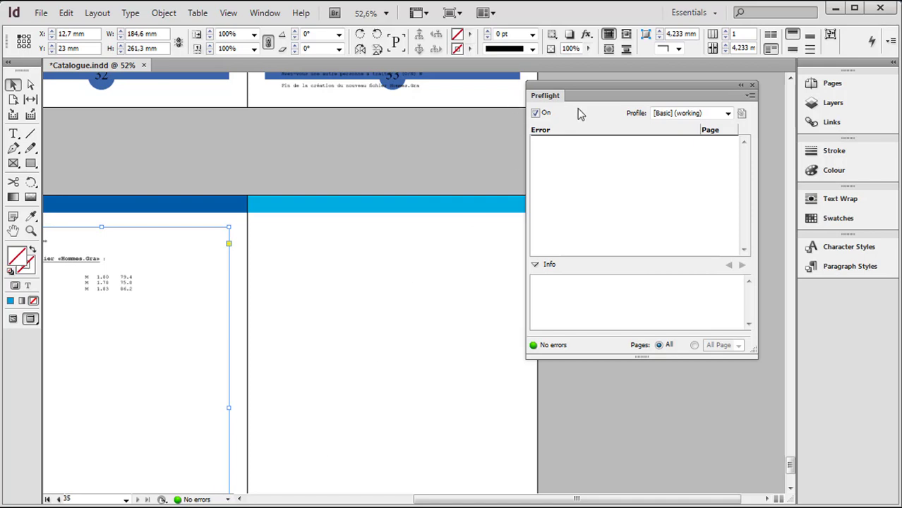
Close the Preflight panel and save the catalogue
click(752, 86)
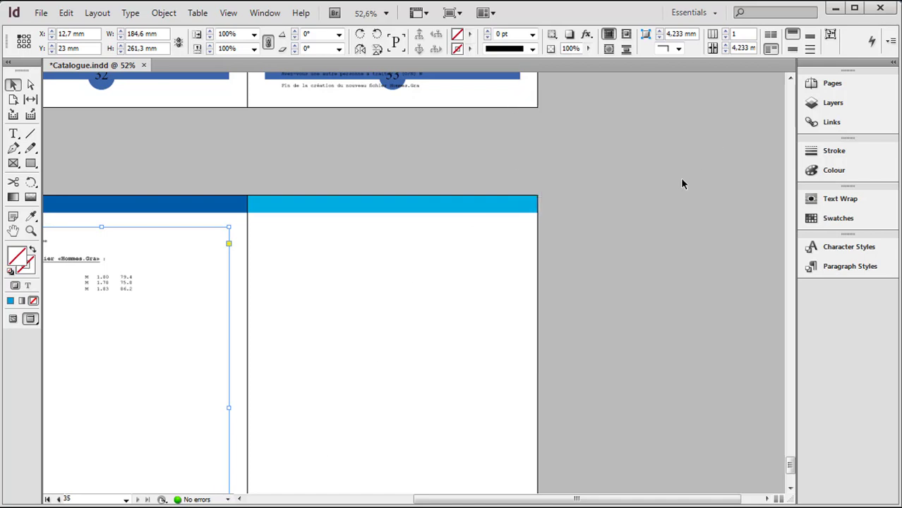
key(ctrl+s)
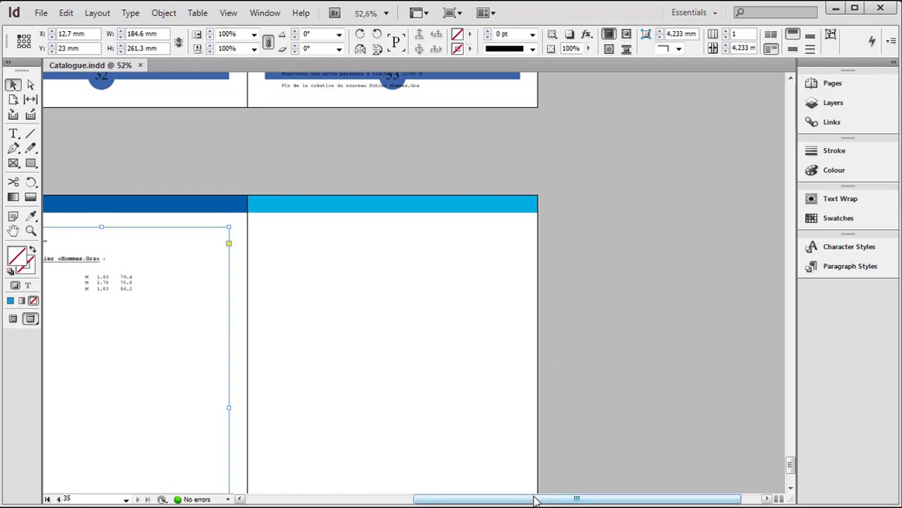
drag(534, 500, 442, 500)
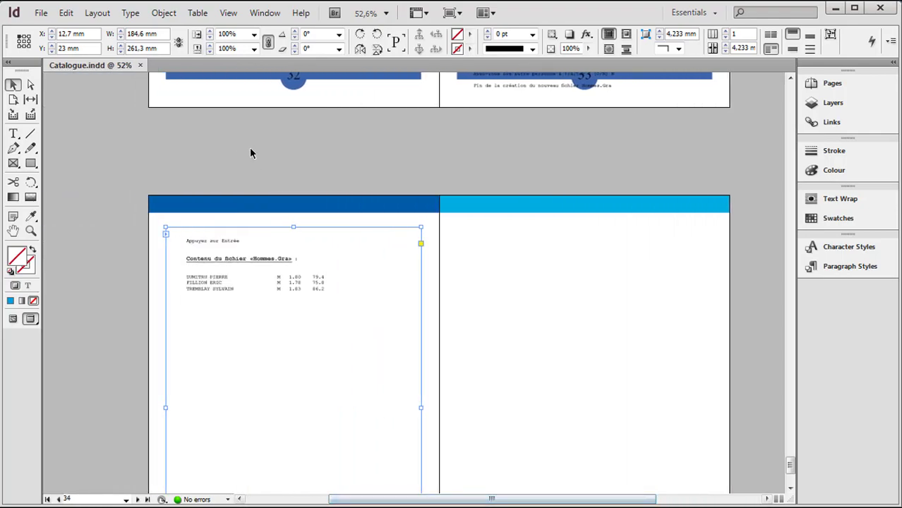
drag(787, 474, 784, 203)
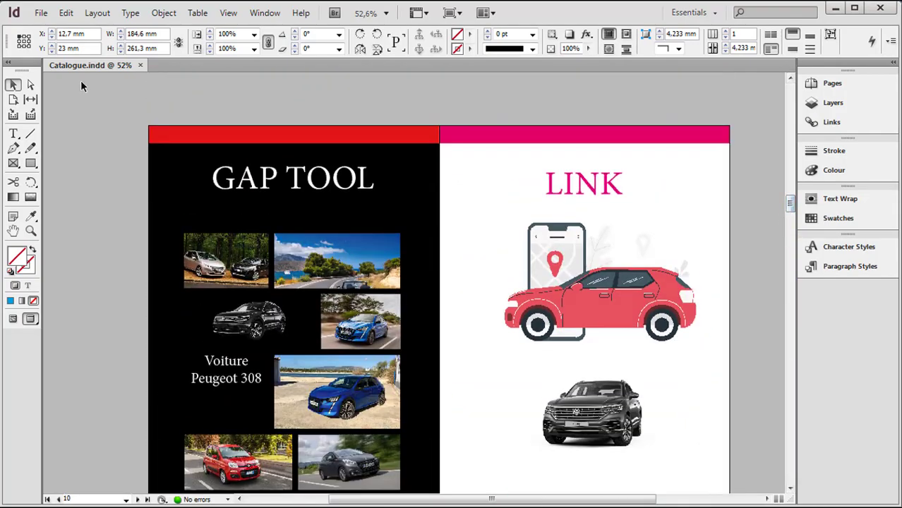
Start a PDF export with the High Quality Print preset, naming the file "Catalogue pour le client.pdf"
click(41, 14)
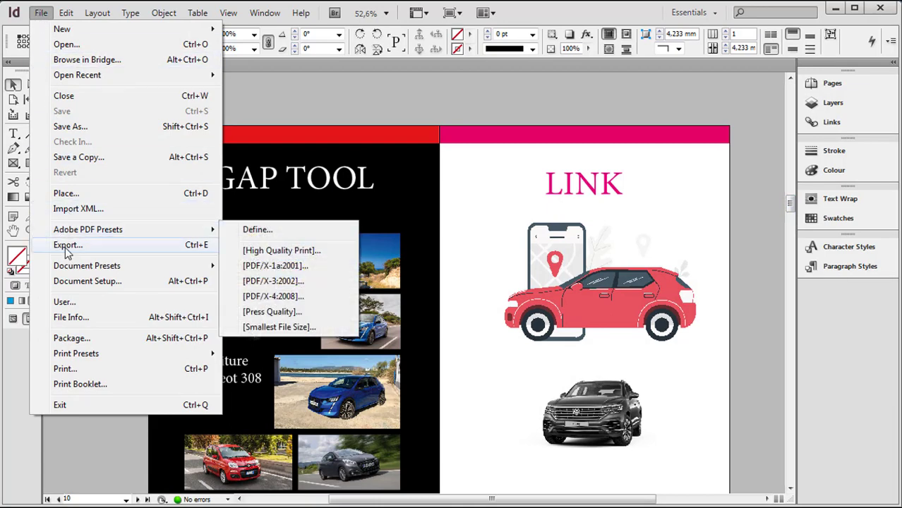
mouse_move(69, 236)
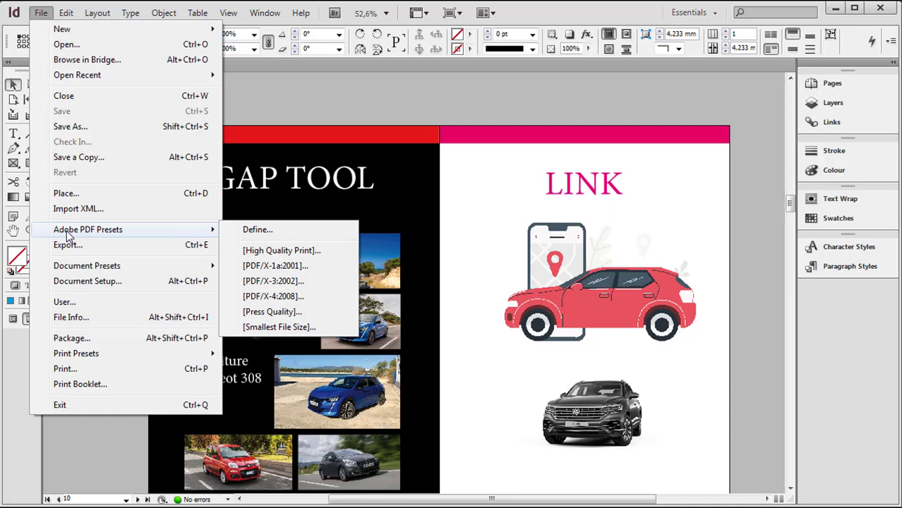
click(321, 257)
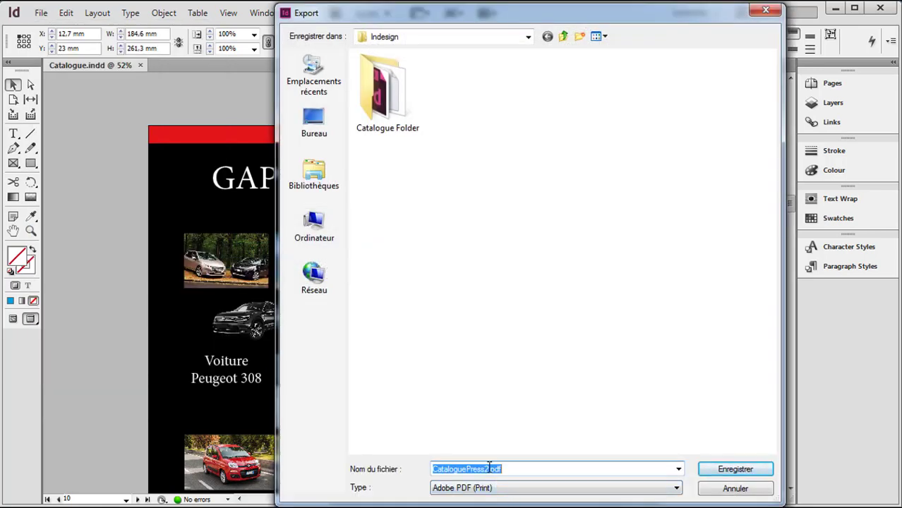
drag(488, 470, 463, 471)
text(for)
key(BackSpace)
key(BackSpace)
key(BackSpace)
key(BackSpace)
text(pour le clien)
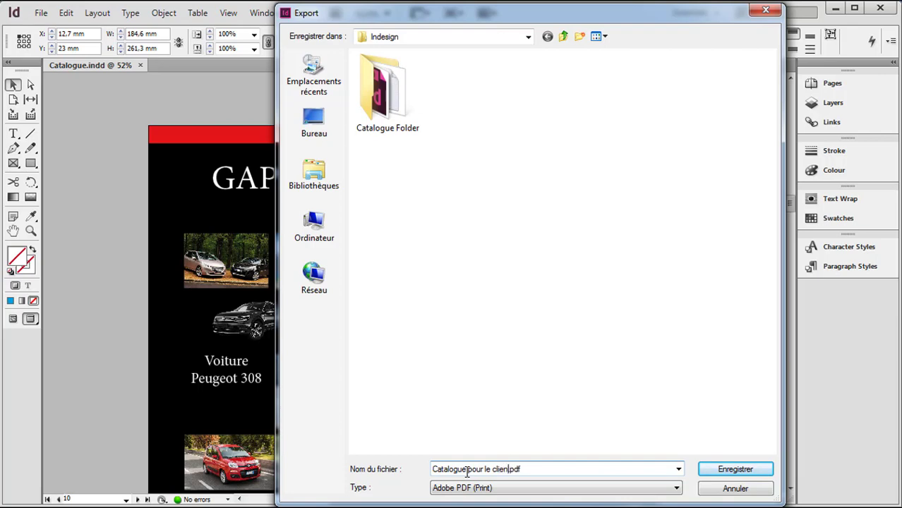
text(t)
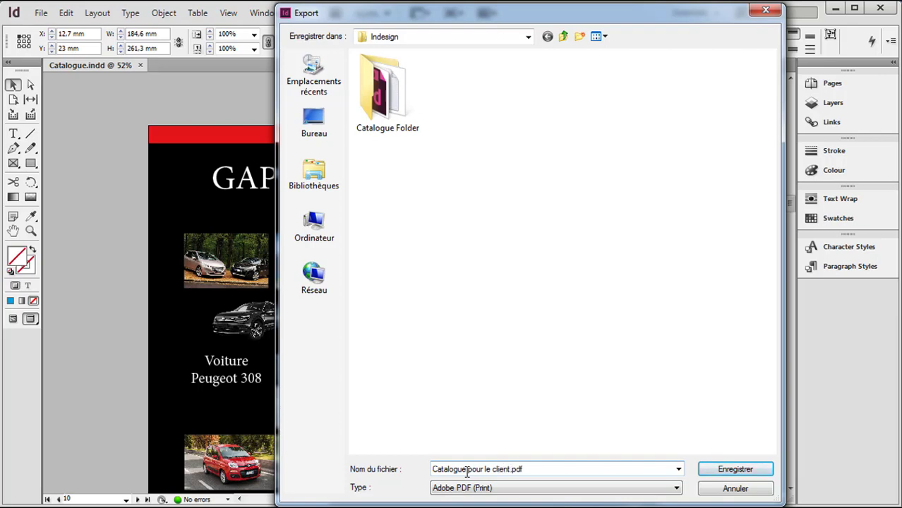
click(738, 476)
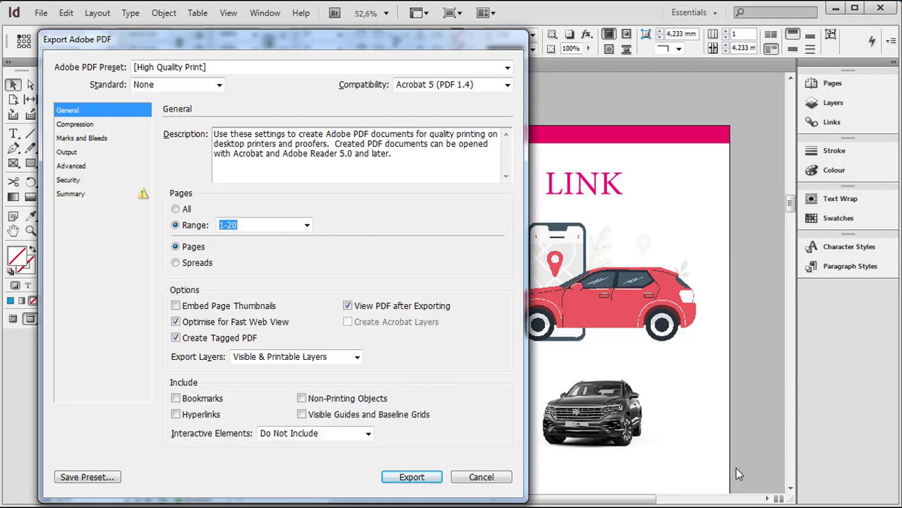
Try a custom page range for the PDF export in place of 1-20
click(176, 210)
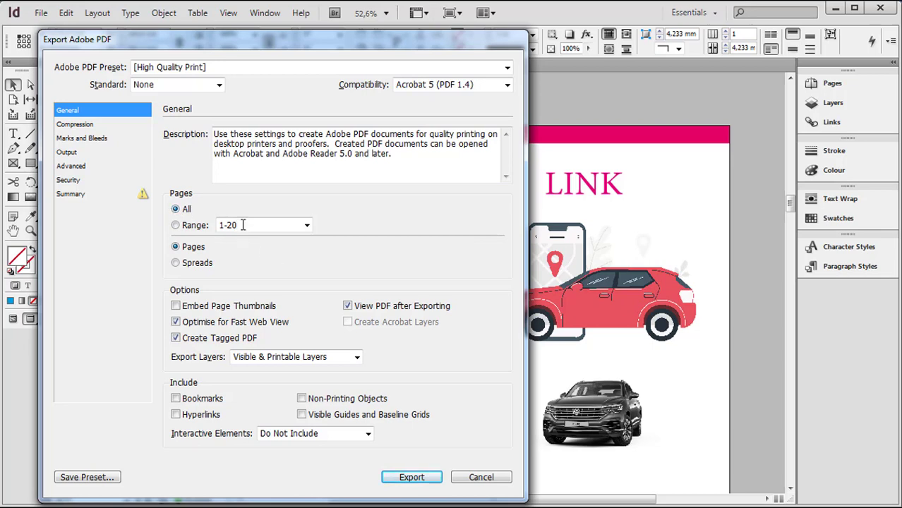
drag(245, 224, 211, 226)
click(241, 227)
drag(224, 226, 219, 226)
text(2)
drag(228, 230, 237, 233)
text(4)
Set the PDF export to include all pages and run the export
click(177, 209)
click(182, 226)
click(186, 209)
click(411, 478)
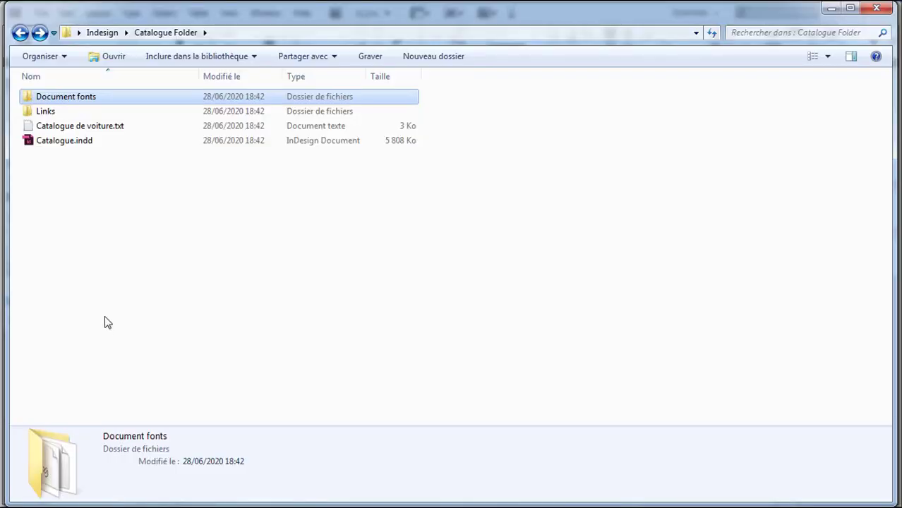
Narrow the Catalogue Folder window, then examine the image quality on page 1 of the exported PDF in Adobe Reader at up to 200% zoom
drag(8, 191, 475, 248)
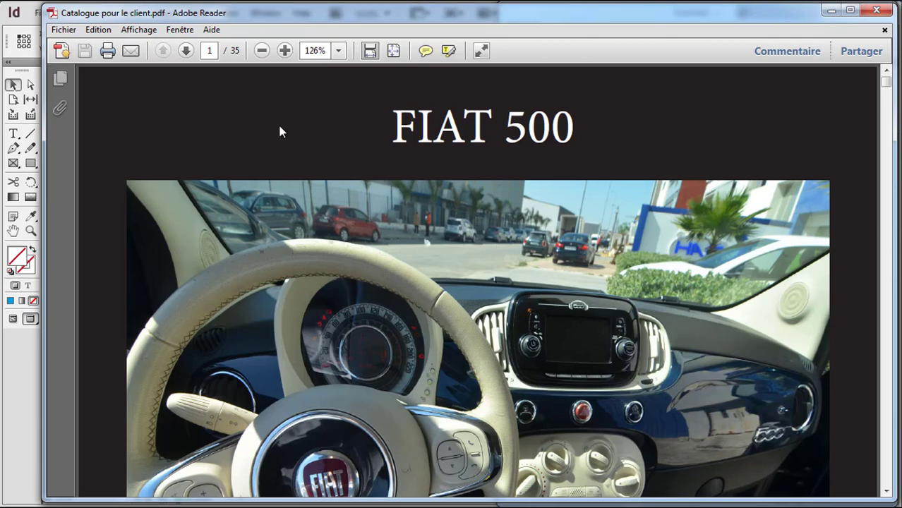
scroll(348, 262, down, 3)
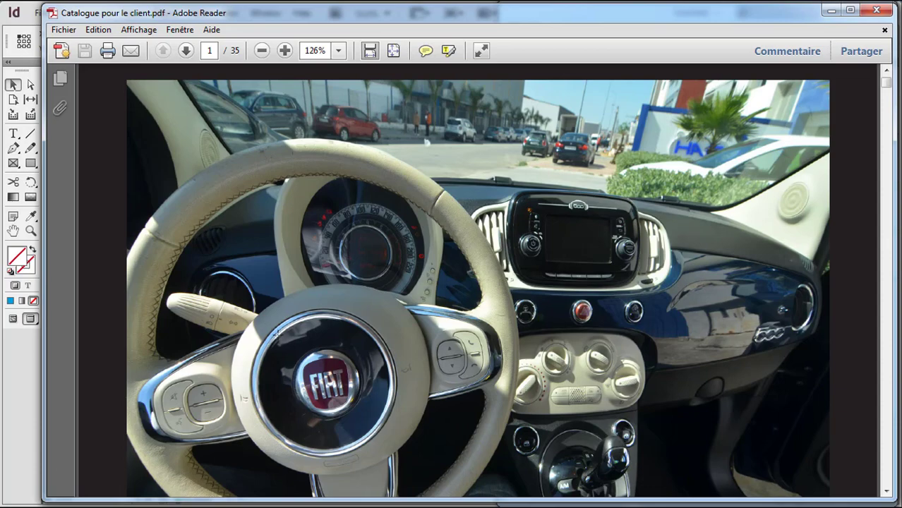
click(284, 50)
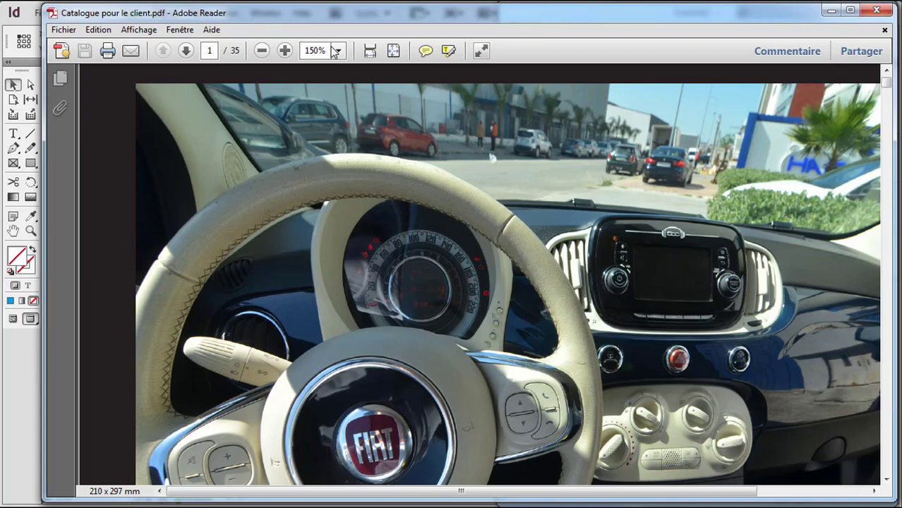
click(285, 51)
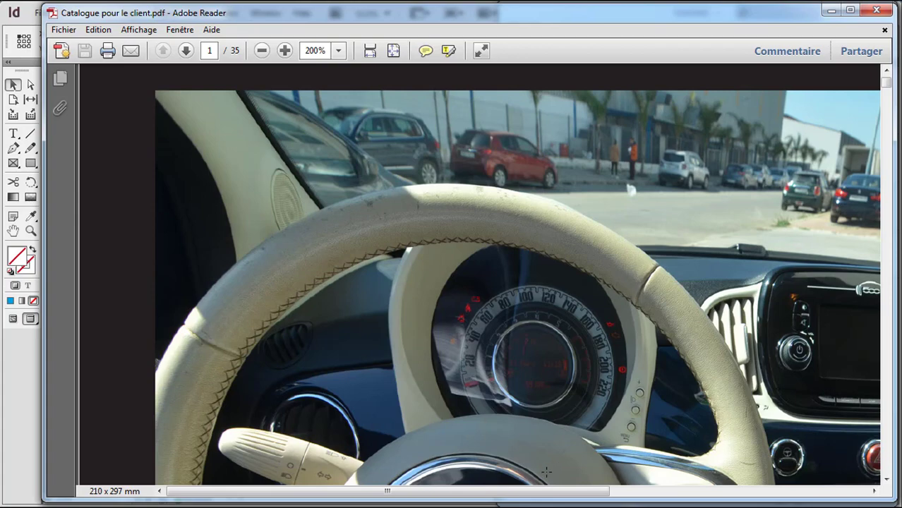
scroll(819, 263, down, 10)
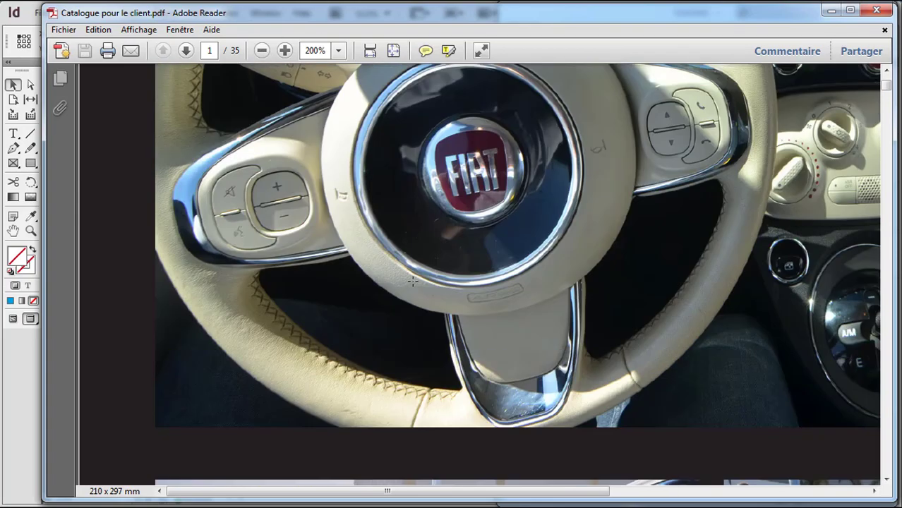
Review pages 3 to 5 of the exported PDF at 66.7% zoom and close the PDF
drag(886, 86, 892, 104)
click(262, 50)
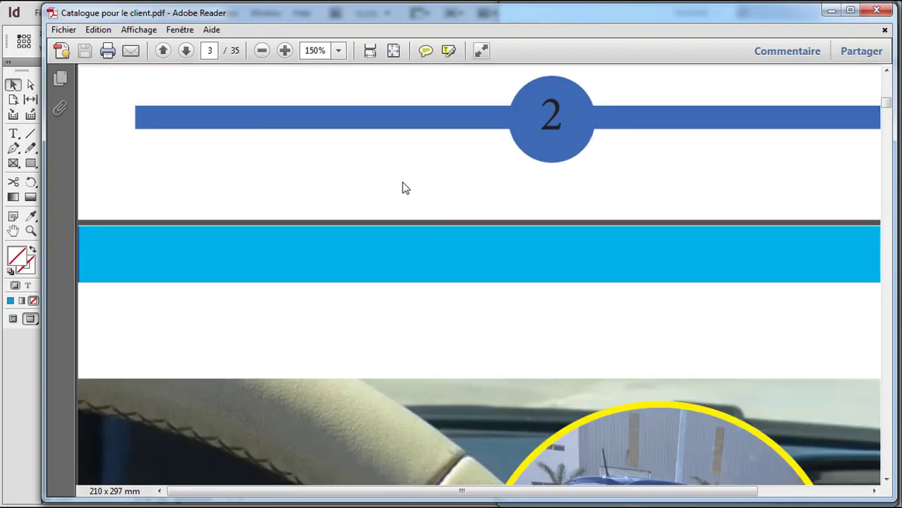
click(263, 52)
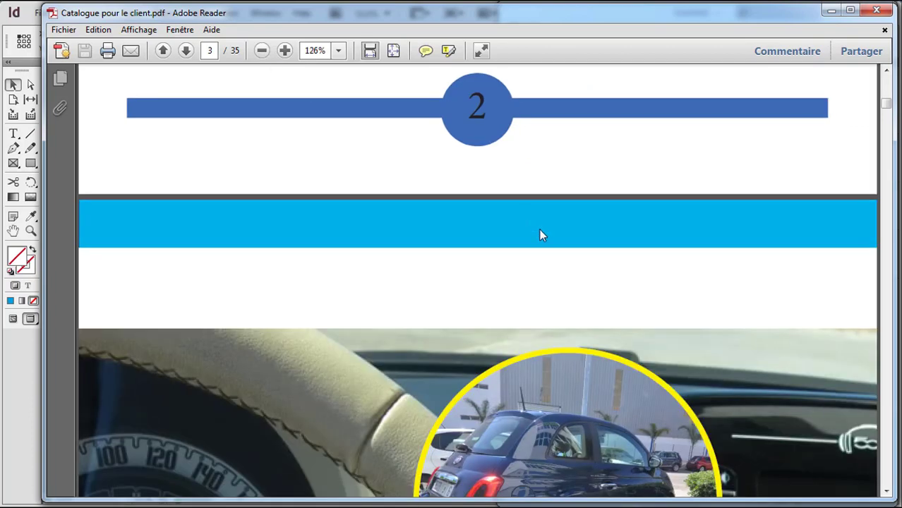
click(262, 52)
click(262, 52)
click(262, 52)
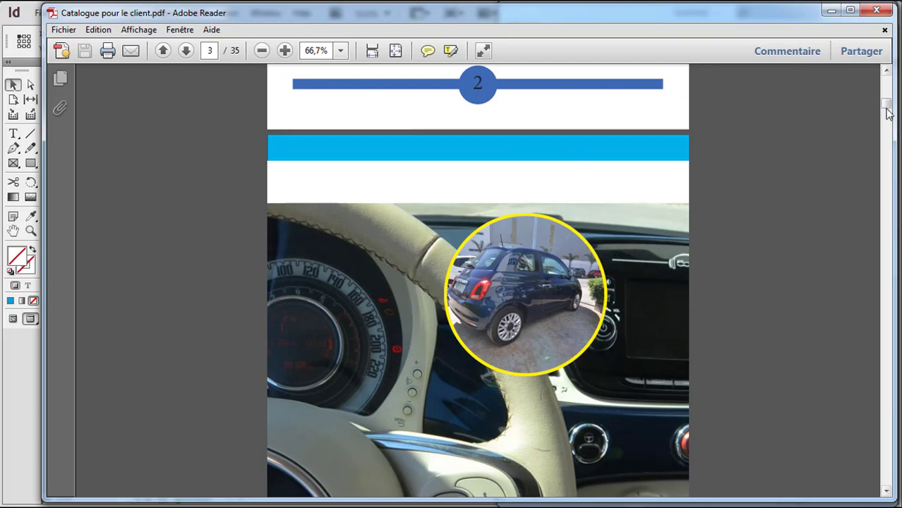
drag(891, 114, 892, 121)
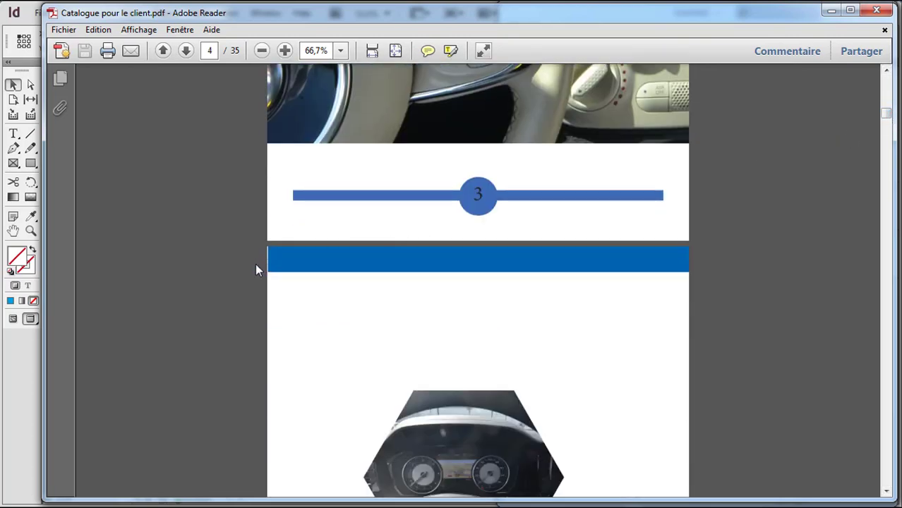
drag(888, 119, 890, 134)
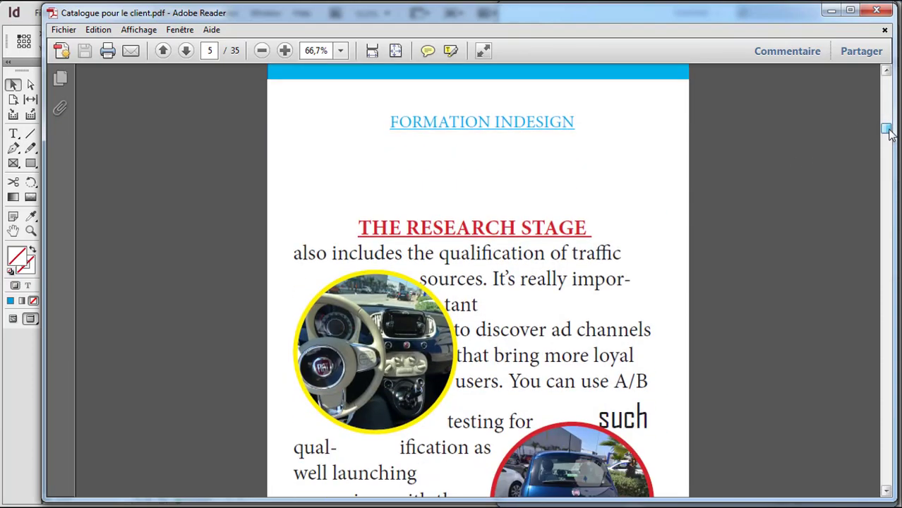
mouse_move(890, 131)
mouse_down()
mouse_move(897, 171)
mouse_move(897, 118)
mouse_up()
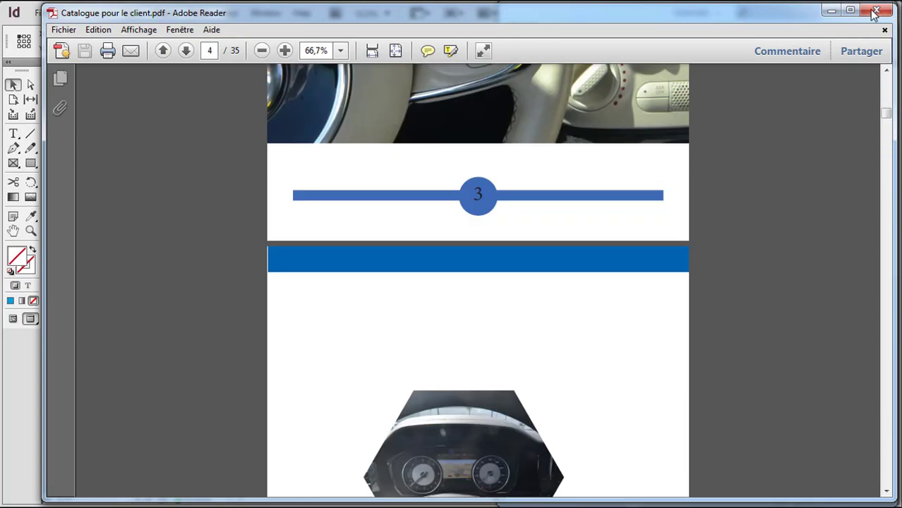
click(879, 13)
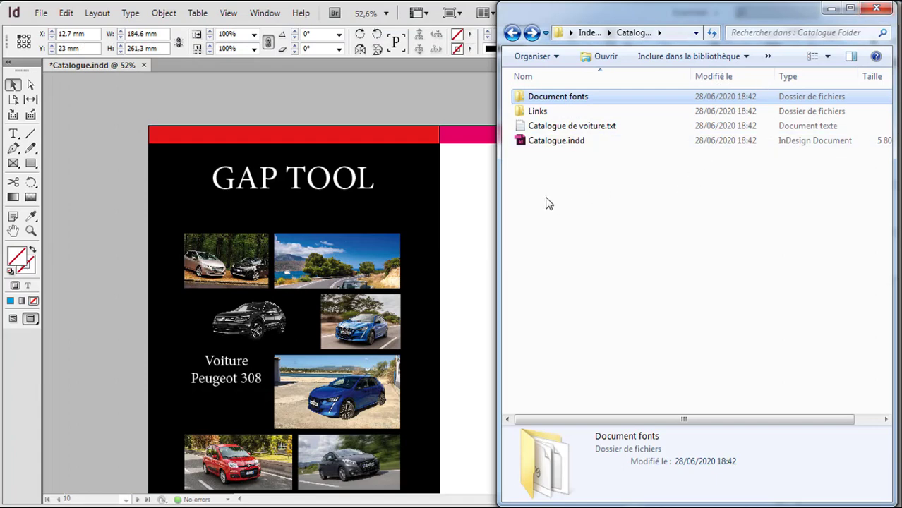
Select Catalogue.indd in the package folder, then switch back to InDesign and save the catalogue
click(550, 144)
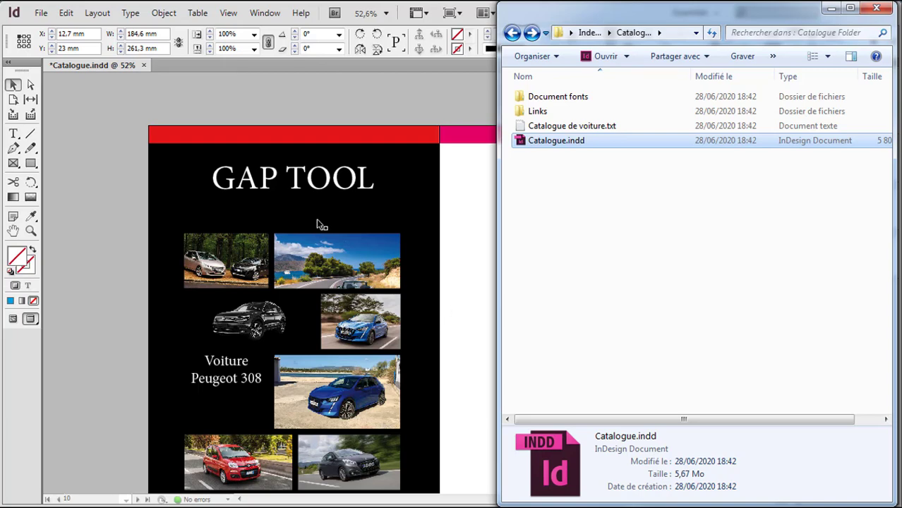
click(396, 10)
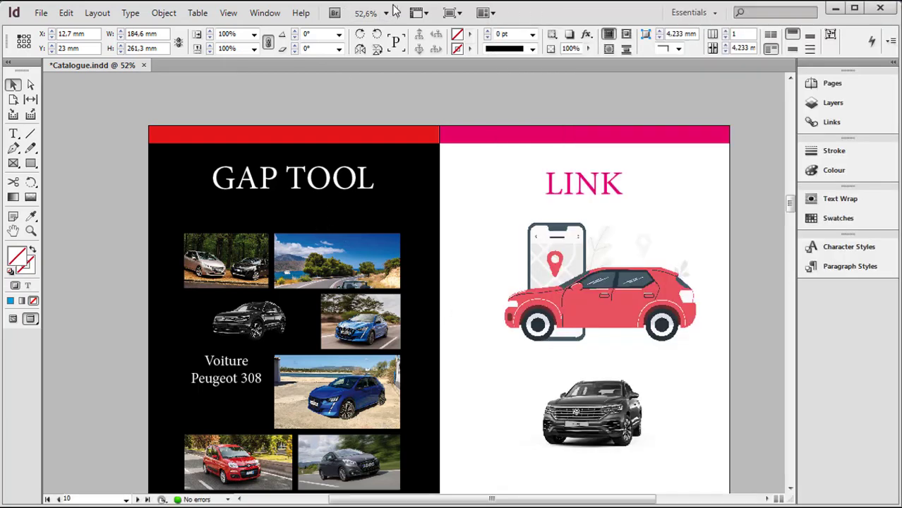
key(ctrl+s)
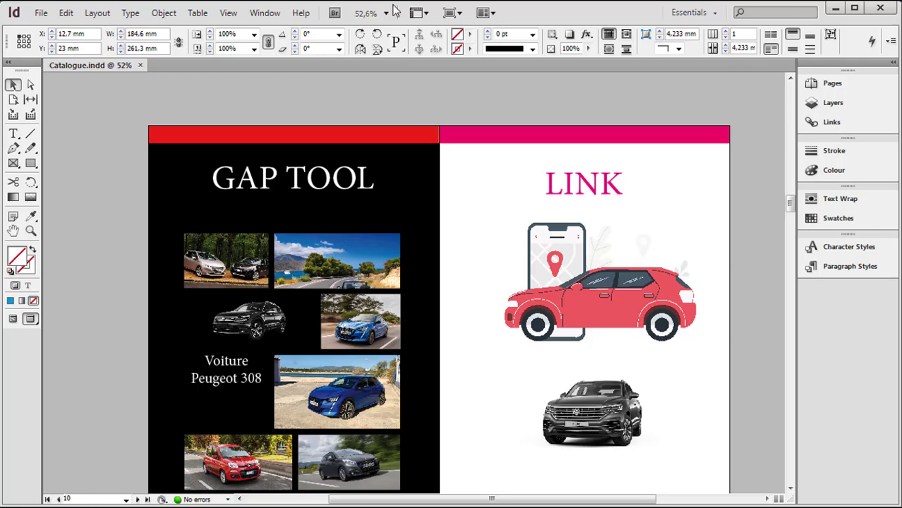
click(41, 14)
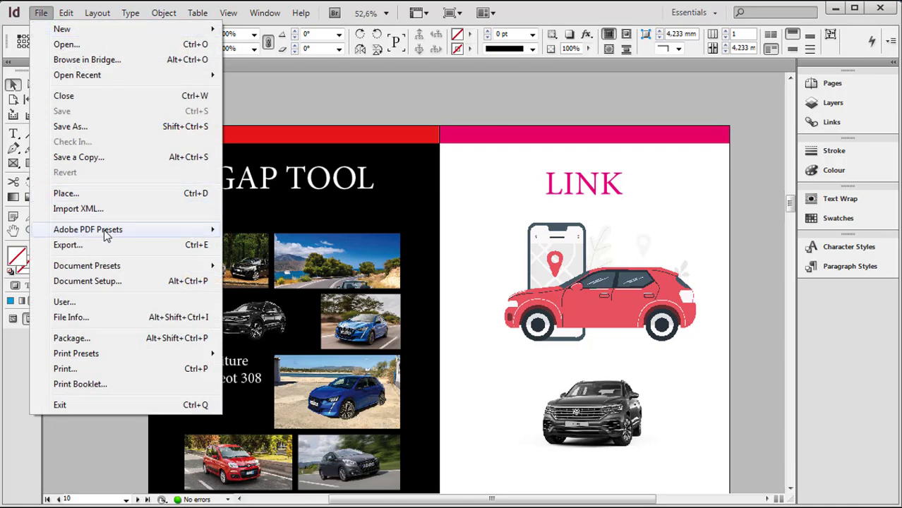
mouse_move(116, 236)
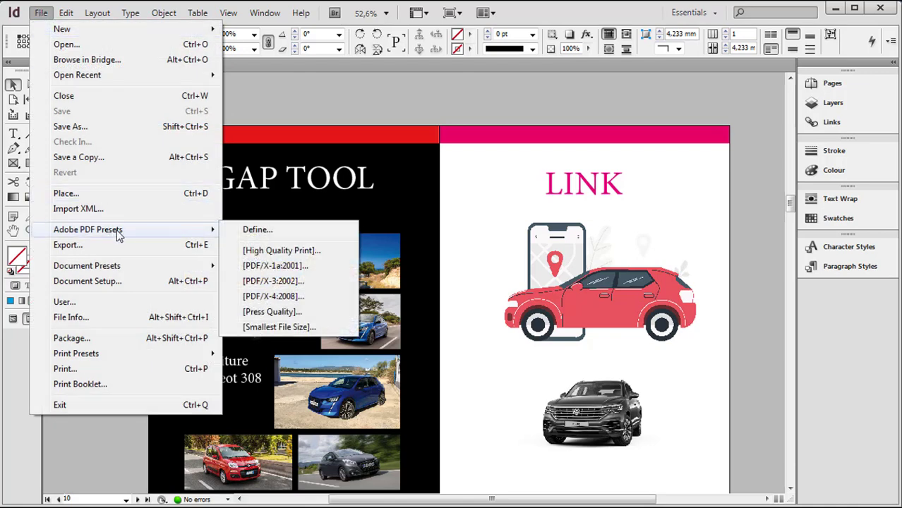
click(302, 313)
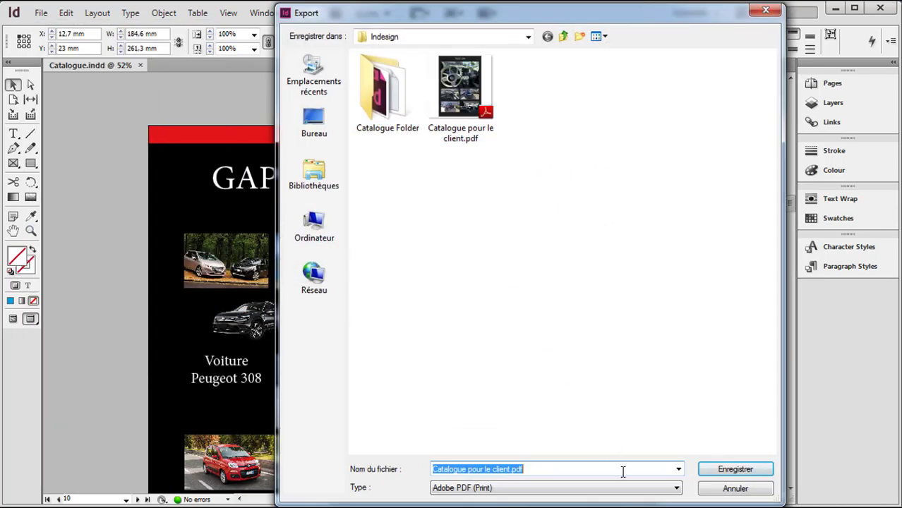
click(732, 488)
Start a PDF export with the Press Quality preset and save it as Catalogue pour Impression.pdf in the Indesign folder
click(41, 13)
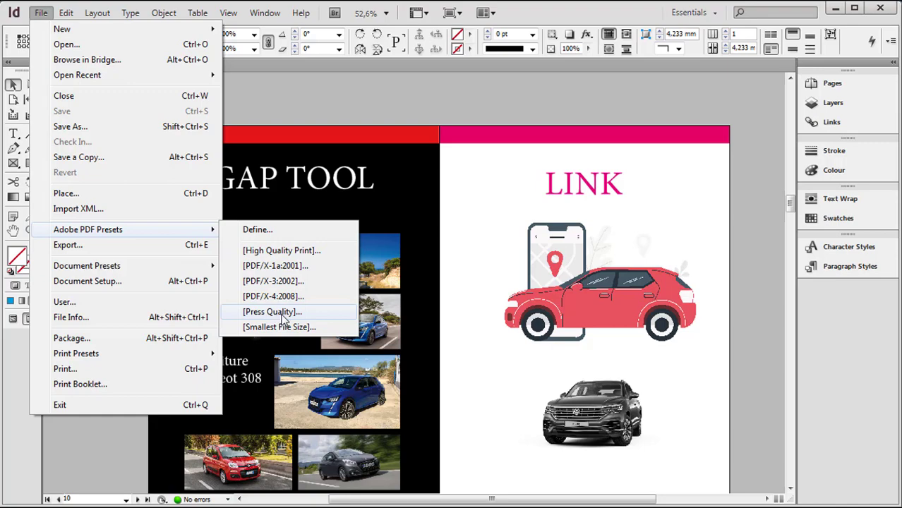
click(273, 312)
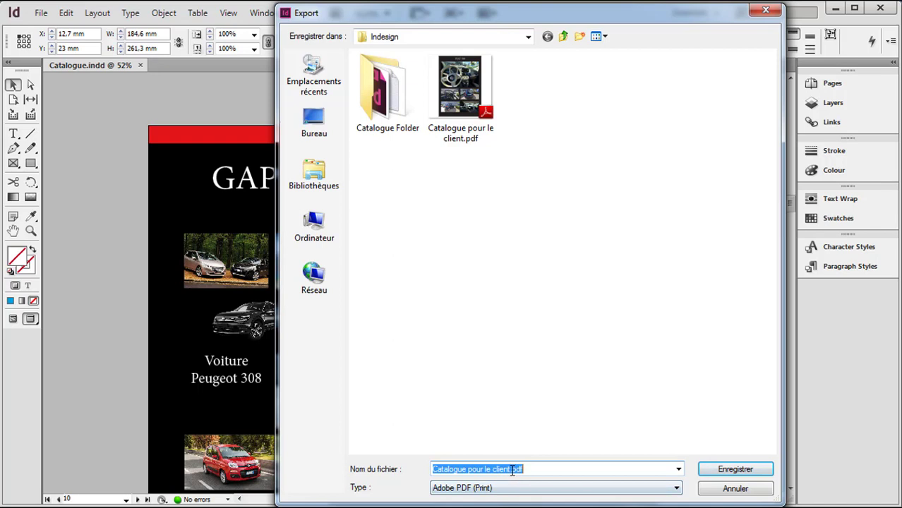
drag(510, 470, 487, 470)
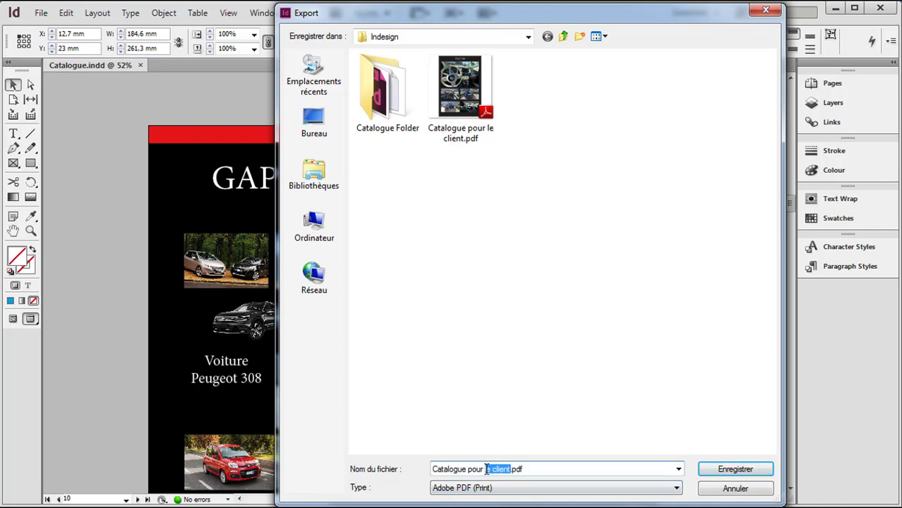
text(mr)
key(BackSpace)
text(pression)
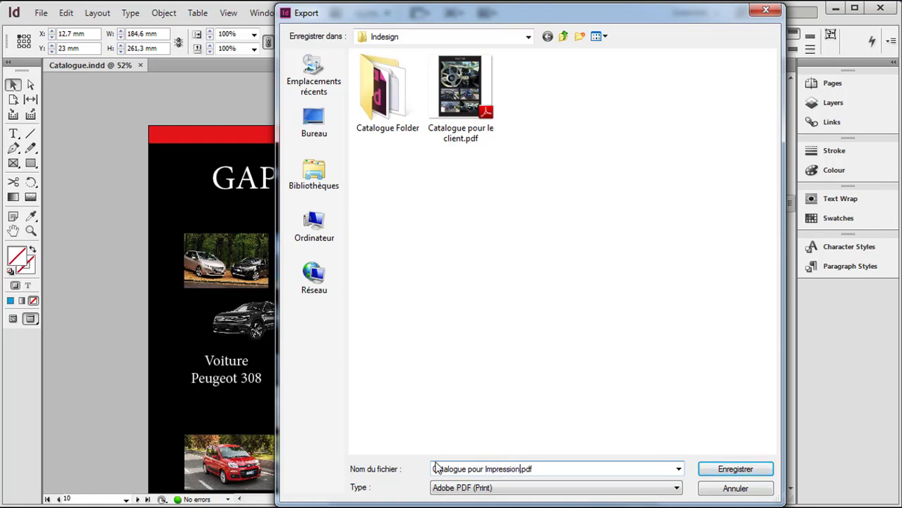
click(734, 471)
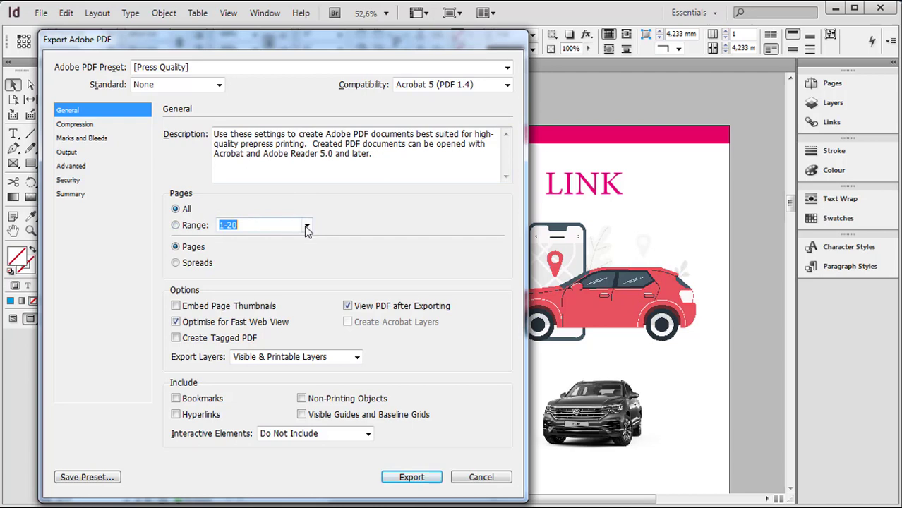
Choose all pages as the range for the Press Quality PDF and run the export
click(306, 225)
click(285, 260)
click(413, 478)
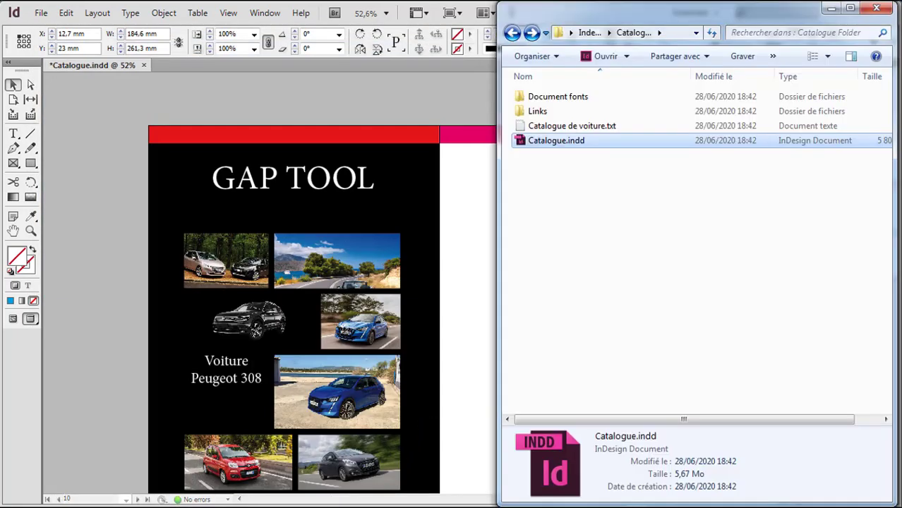
Switch to the file explorer, go up to the Indesign folder and check Catalogue pour Impression.pdf beside Catalogue pour le client.pdf
click(592, 388)
click(590, 33)
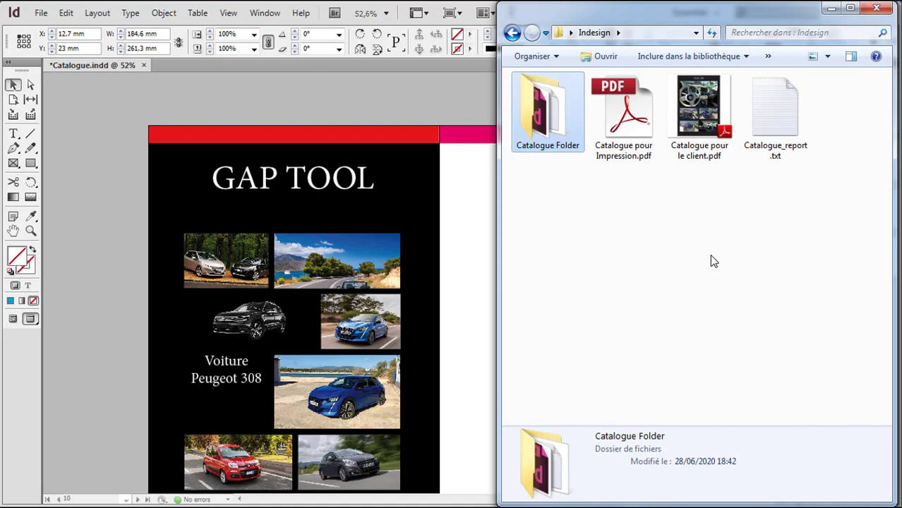
click(639, 134)
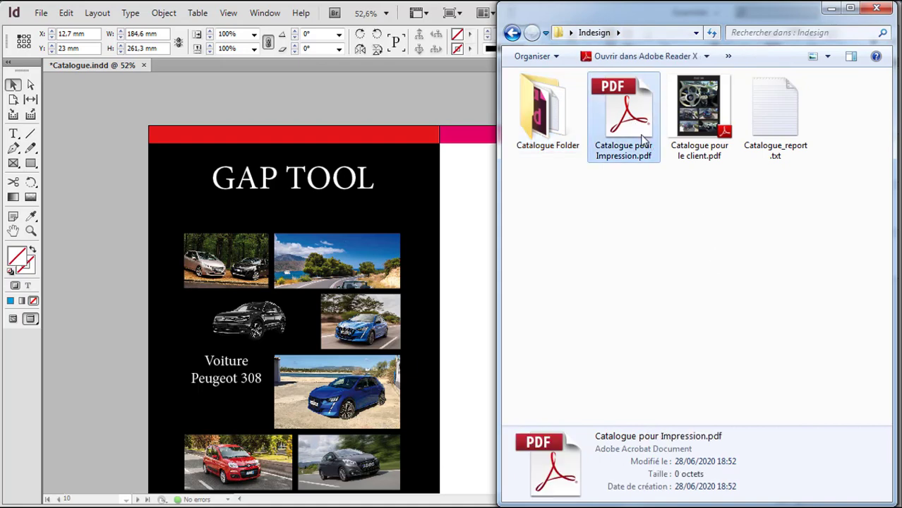
drag(642, 138, 702, 111)
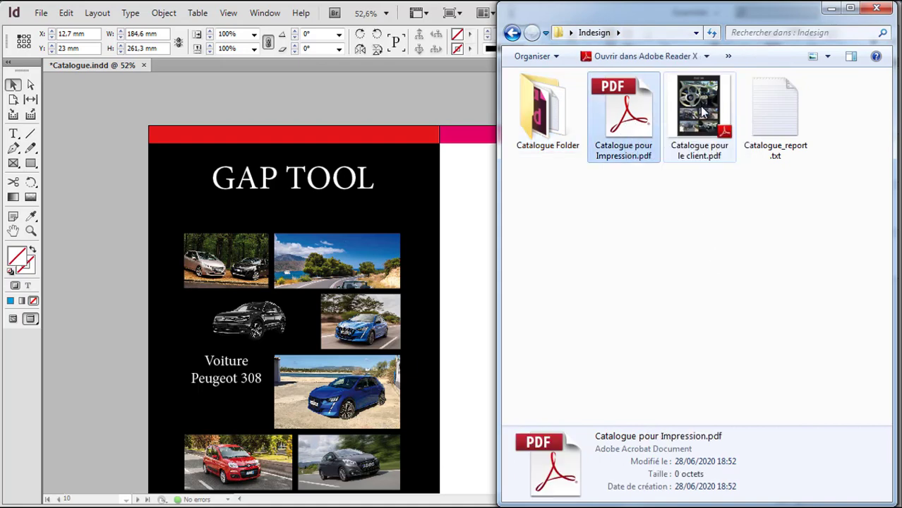
click(702, 112)
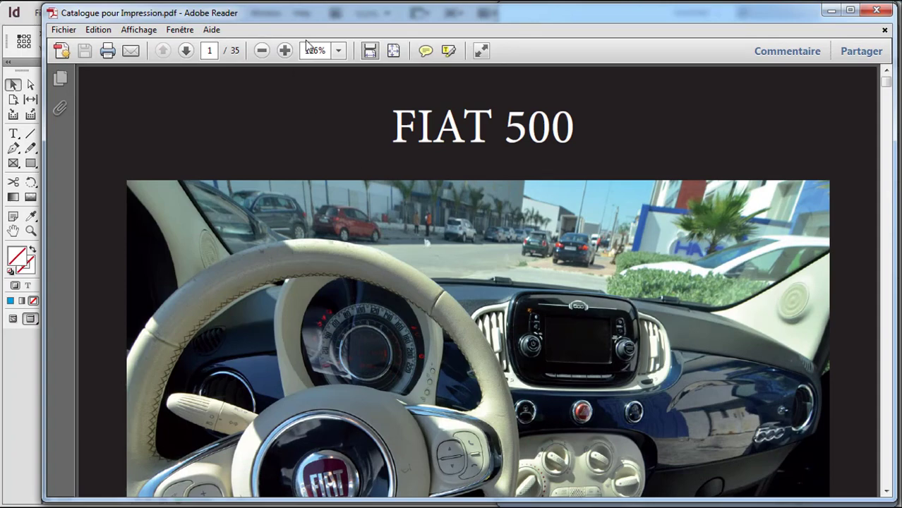
Examine the image quality on pages 1 and 2 of Catalogue pour Impression.pdf in Adobe Reader at 150% zoom
key(ctrl+plus)
scroll(306, 92, down, 1)
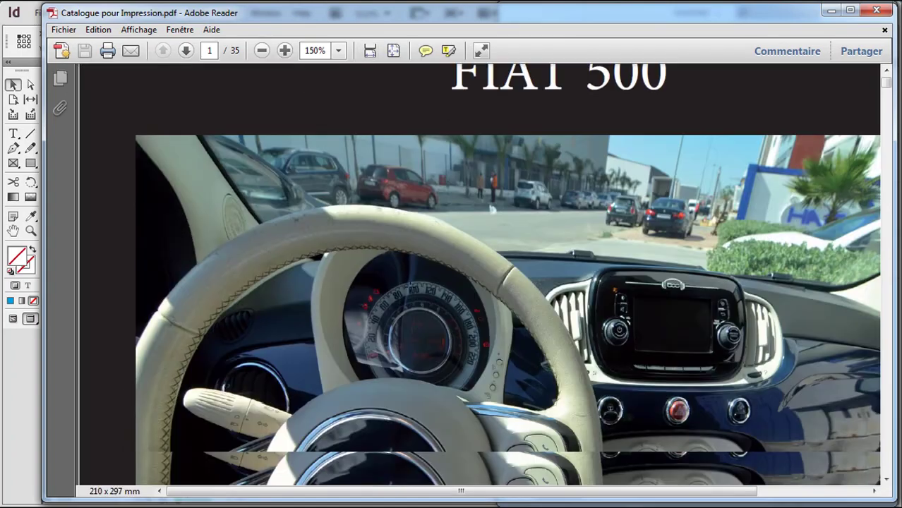
scroll(409, 285, down, 10)
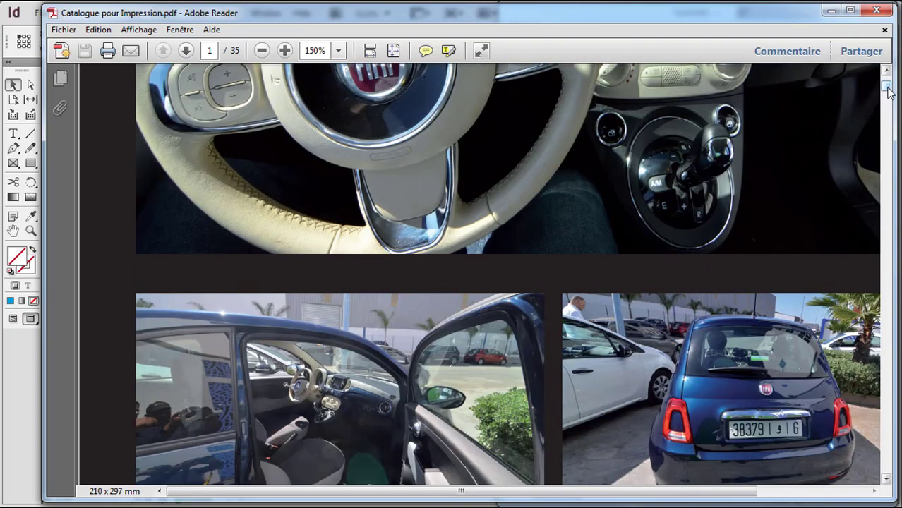
drag(887, 86, 891, 98)
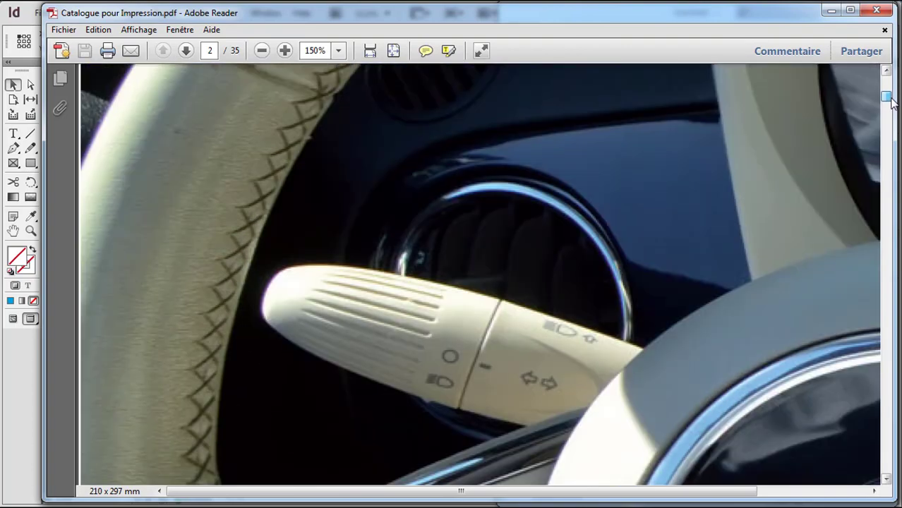
Review the print PDF from page 2 to page 5 at 66.7% zoom and close it
click(262, 51)
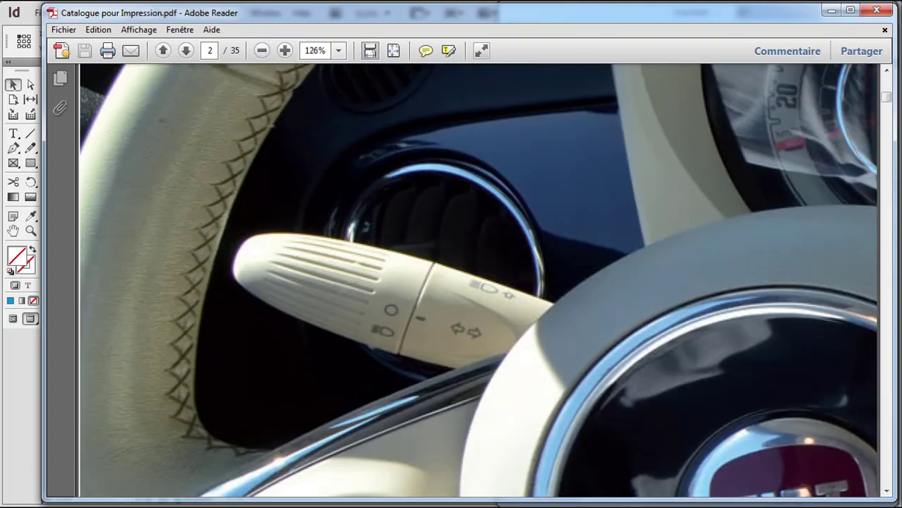
click(262, 50)
click(262, 50)
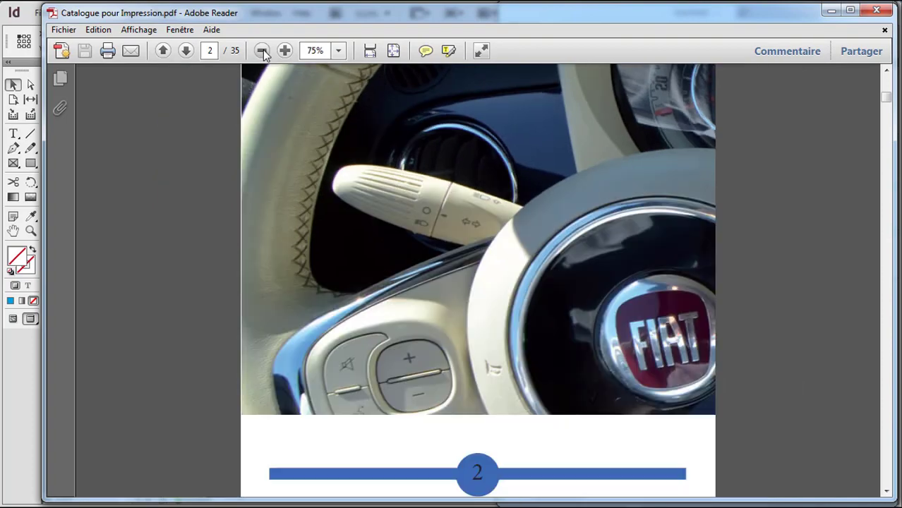
click(262, 50)
drag(888, 99, 896, 137)
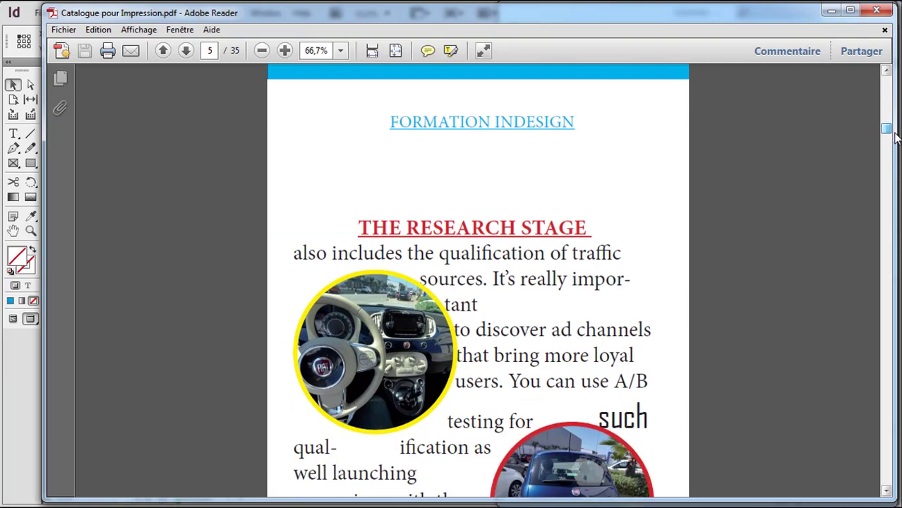
click(877, 10)
Compare the file sizes of Catalogue pour Impression.pdf and Catalogue pour le client.pdf in the Indesign folder
click(709, 258)
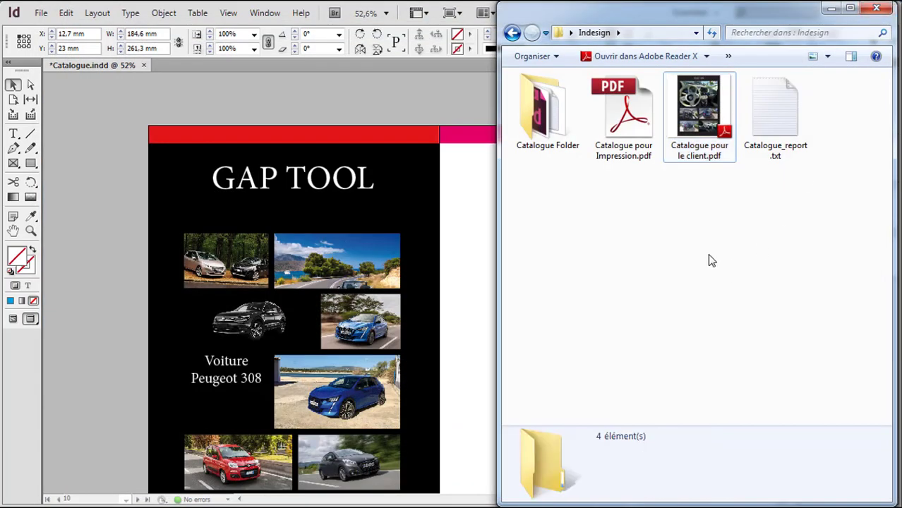
click(628, 130)
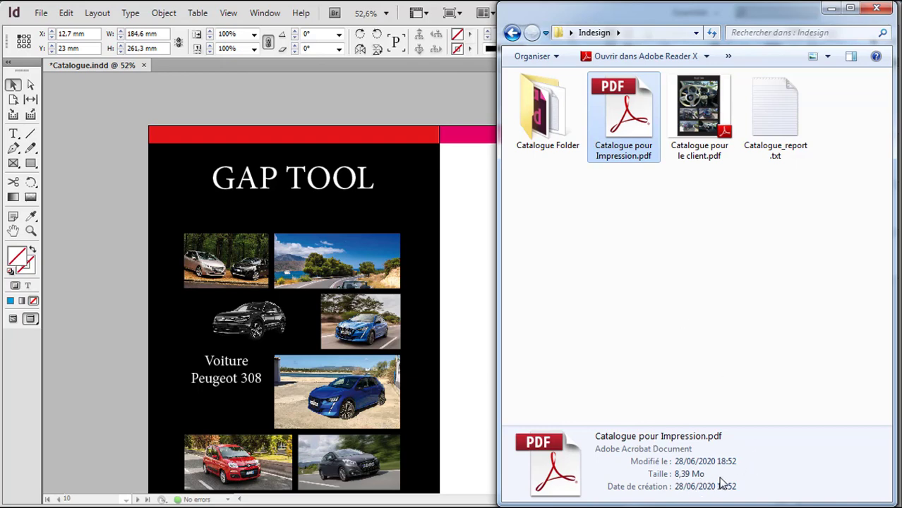
click(700, 126)
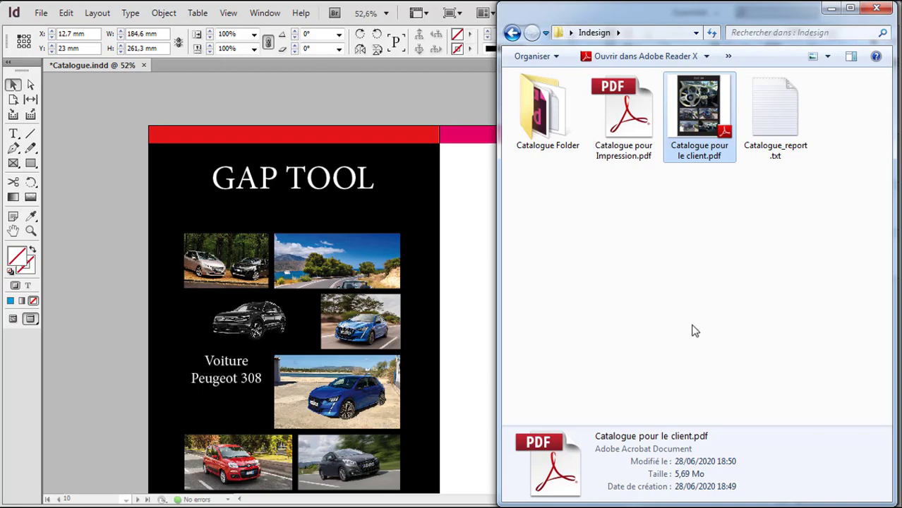
click(628, 123)
click(694, 125)
click(636, 127)
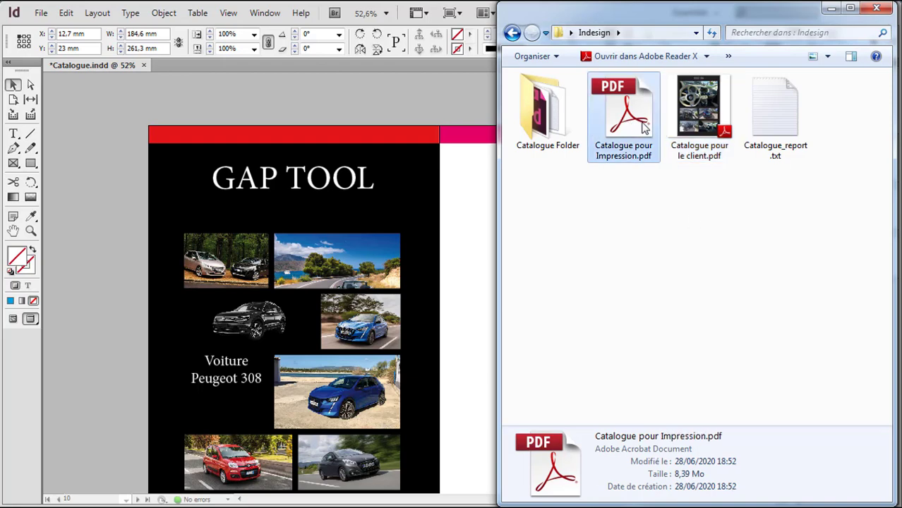
click(695, 131)
click(641, 130)
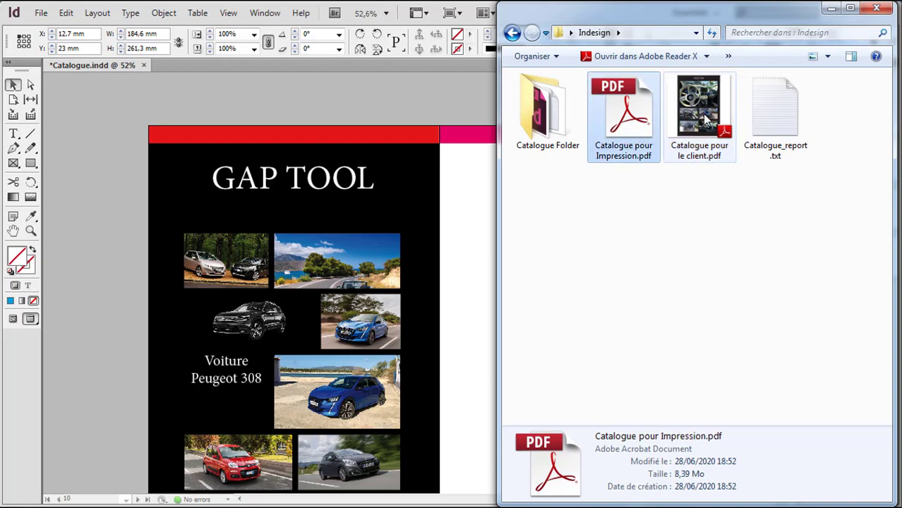
click(705, 122)
click(627, 121)
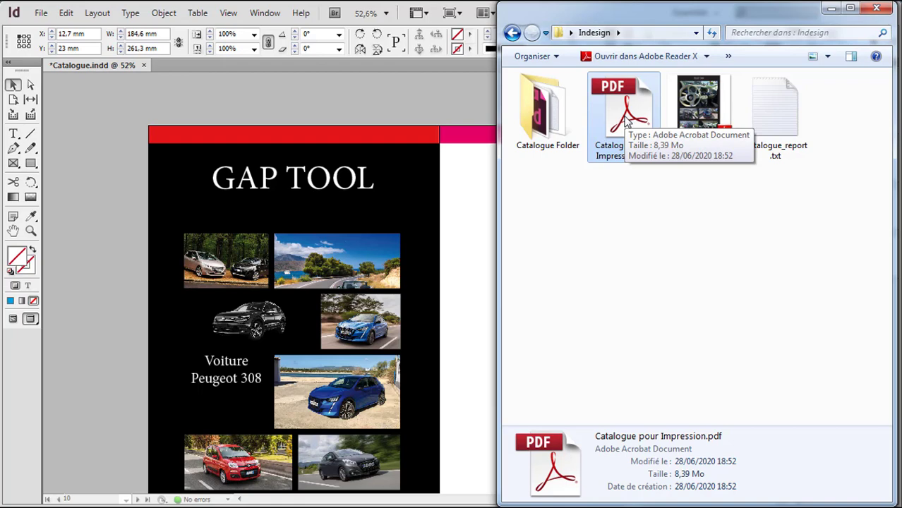
Switch back to InDesign, start a new export of the catalogue and choose JPEG as the file type
click(40, 13)
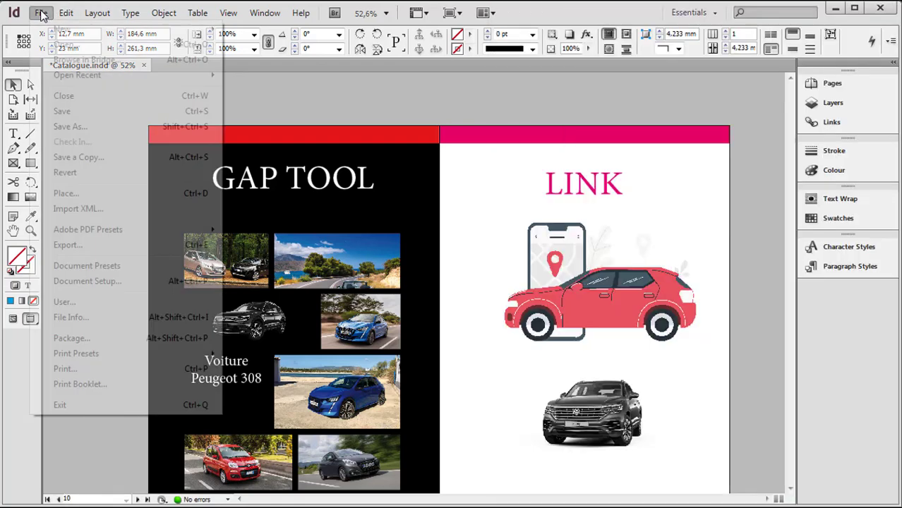
click(69, 245)
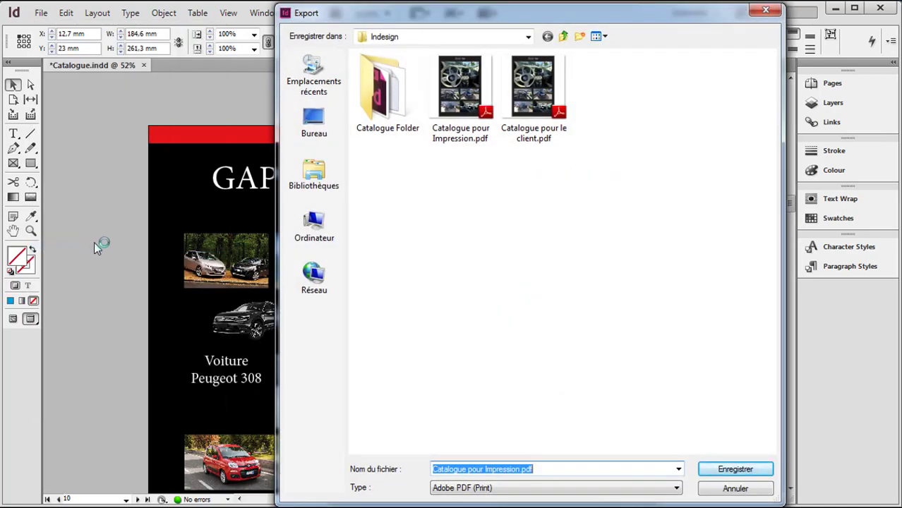
click(583, 494)
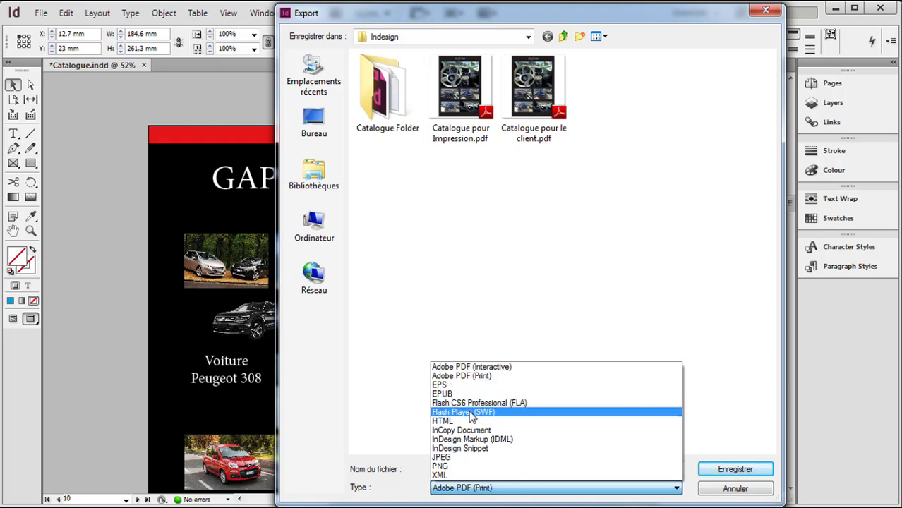
click(499, 459)
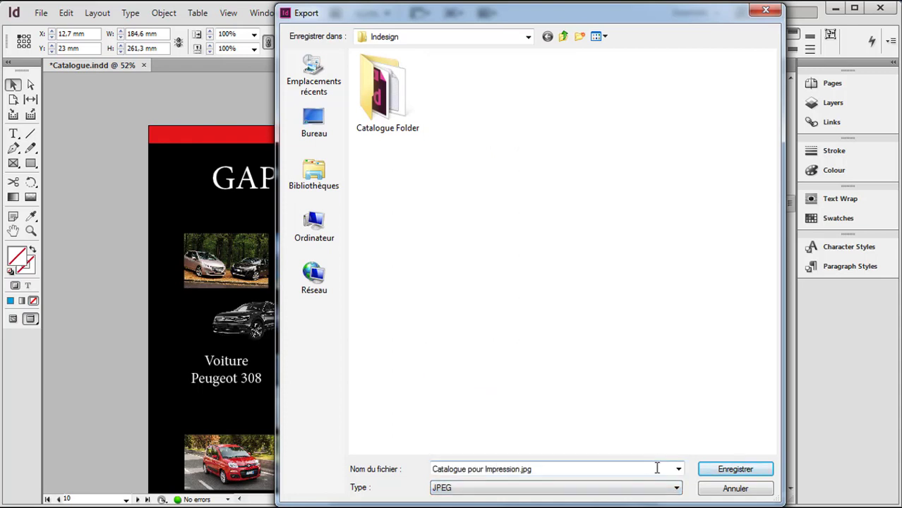
Shorten the JPEG file name to Catalogue pou.jpg and save it to continue to the JPEG export options
double_click(526, 471)
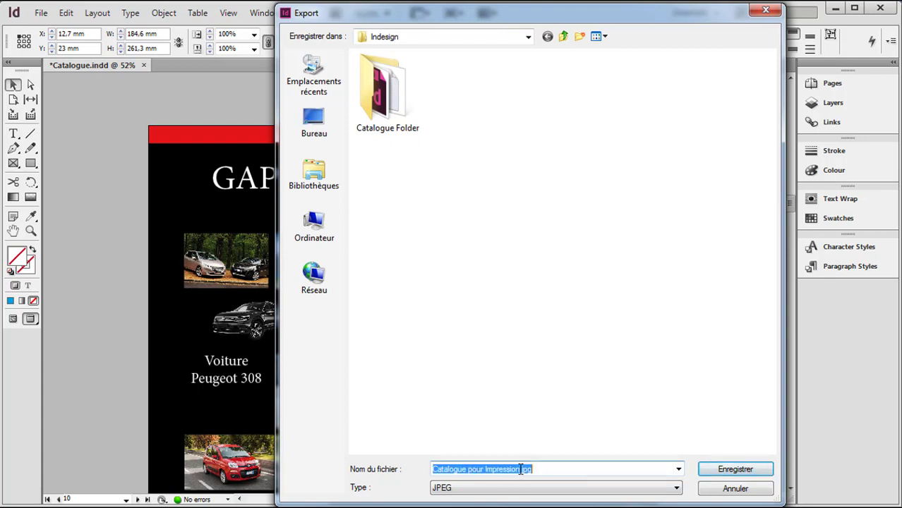
drag(526, 470, 502, 470)
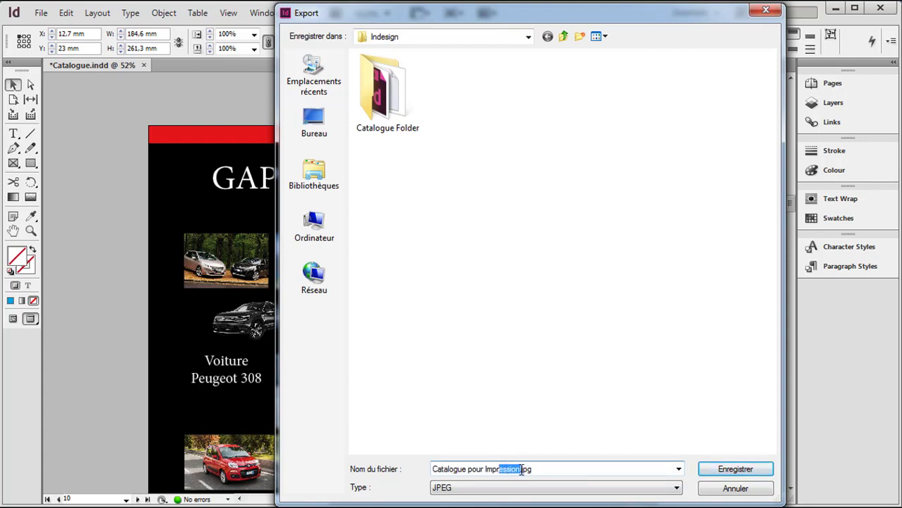
key(BackSpace)
key(BackSpace)
key(BackSpace)
key(BackSpace)
key(BackSpace)
key(BackSpace)
key(BackSpace)
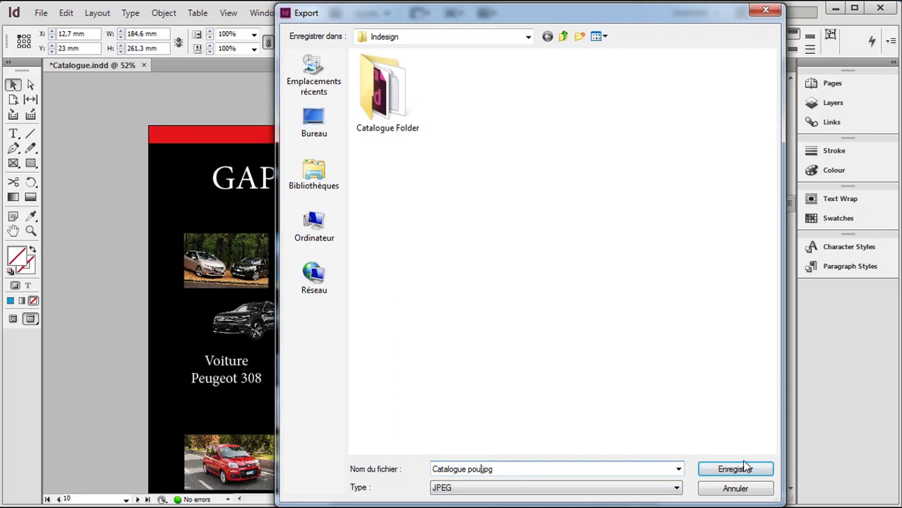
click(742, 472)
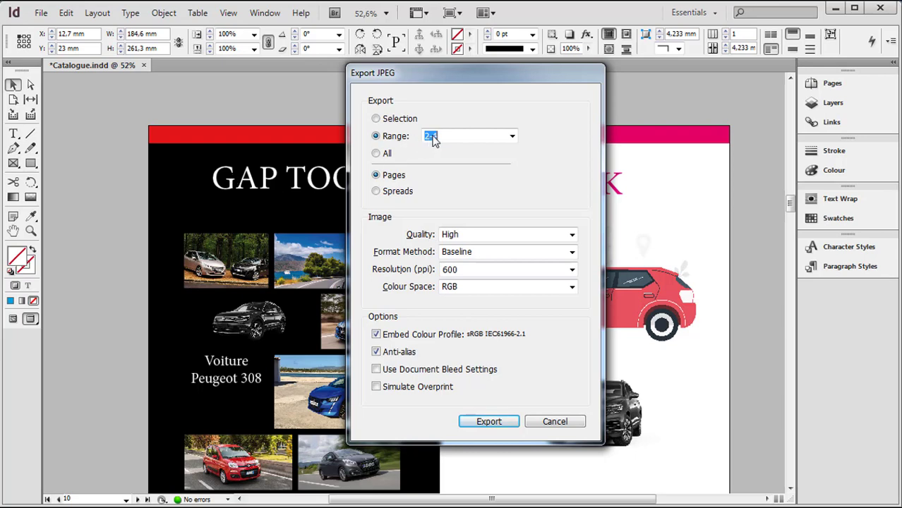
Try to set the JPEG export page range to 10 - 11
click(512, 136)
click(500, 173)
click(440, 139)
click(375, 139)
text(10 - 11)
click(574, 238)
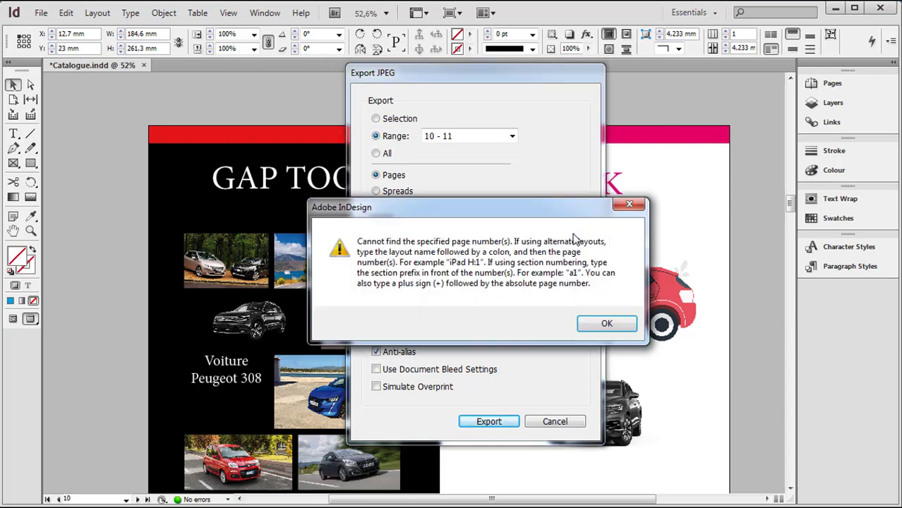
click(608, 325)
Reset the JPEG export range to All Pages and replace it with the page range 10-11
click(513, 136)
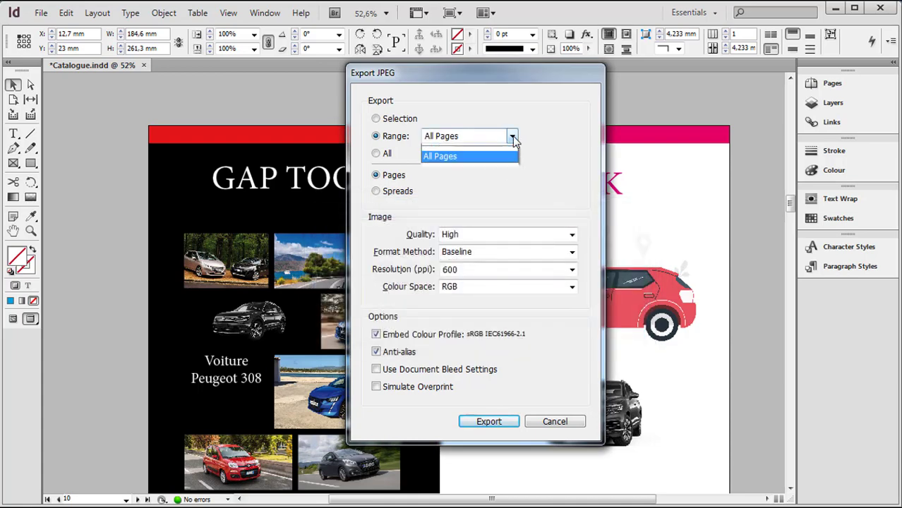
click(441, 136)
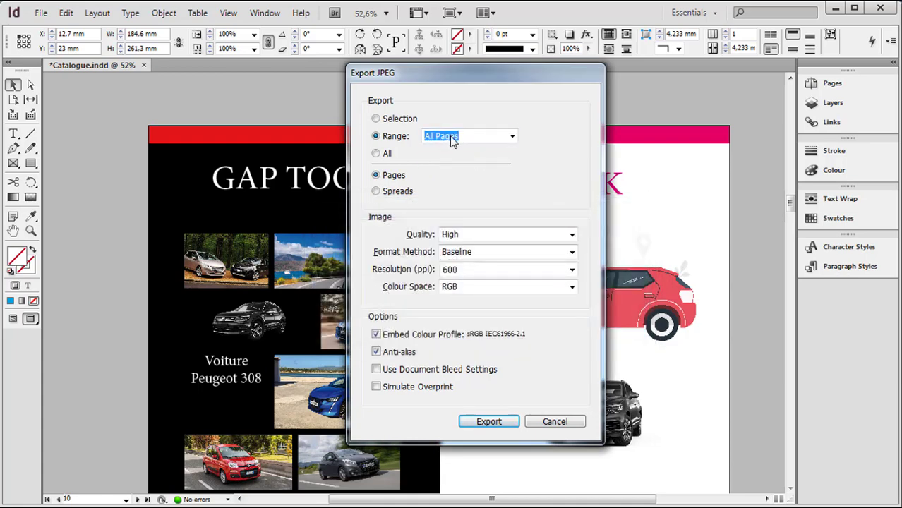
text(&à)
key(BackSpace)
key(BackSpace)
text(10)
text(0)
key(BackSpace)
text(0)
key(BackSpace)
text(-11)
Set the image quality to Maximum and the resolution to 600 ppi, and export the JPEG images
click(573, 235)
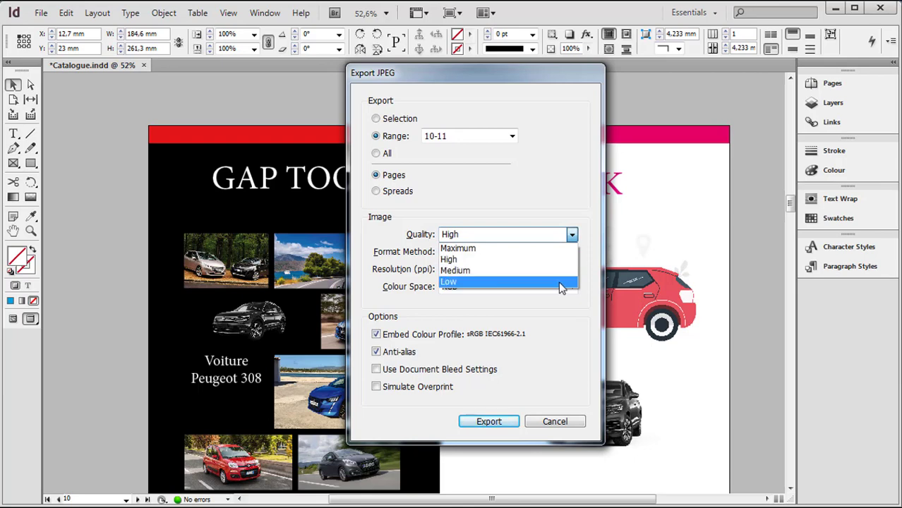
click(532, 248)
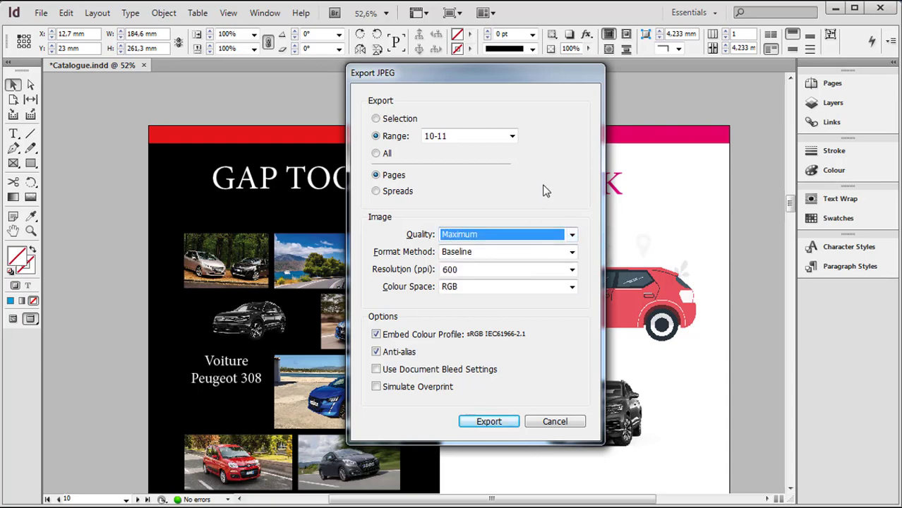
click(572, 271)
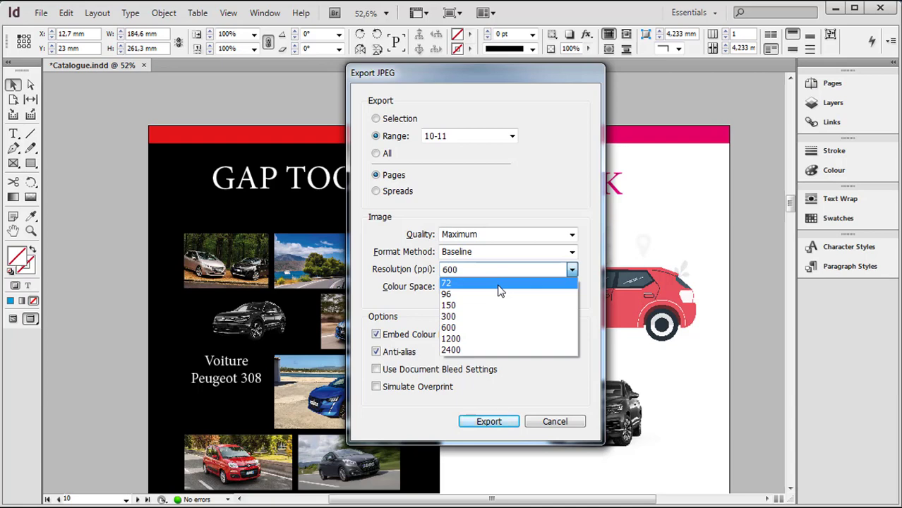
click(485, 329)
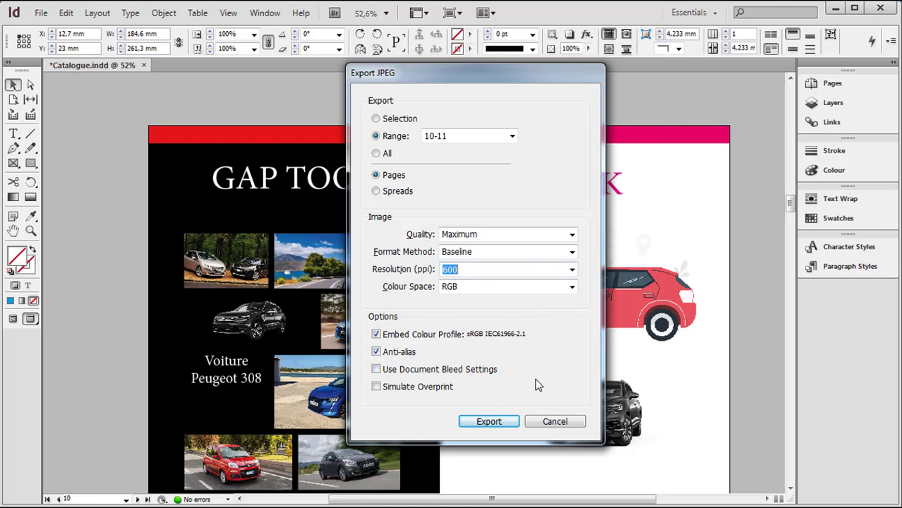
click(487, 422)
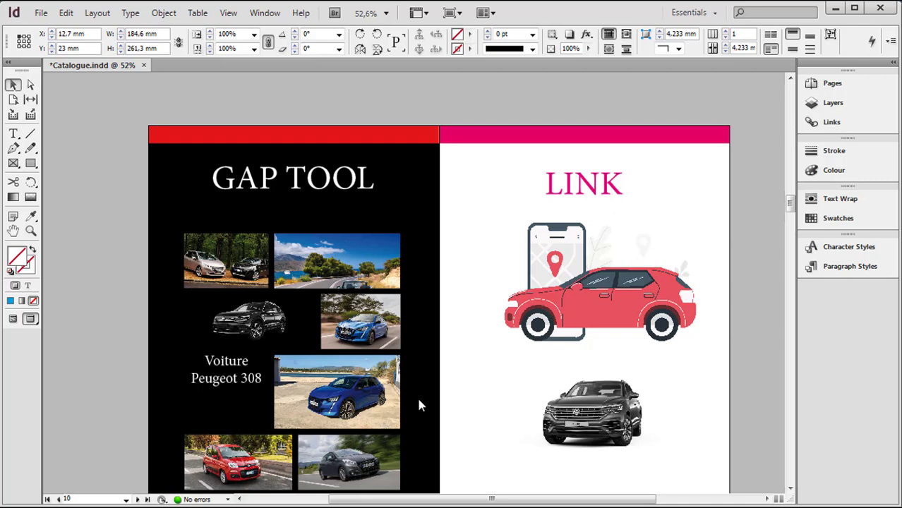
Switch to the Indesign folder, check the file size of Catalogue.jpg and open the image in the photo viewer
key(alt+Tab)
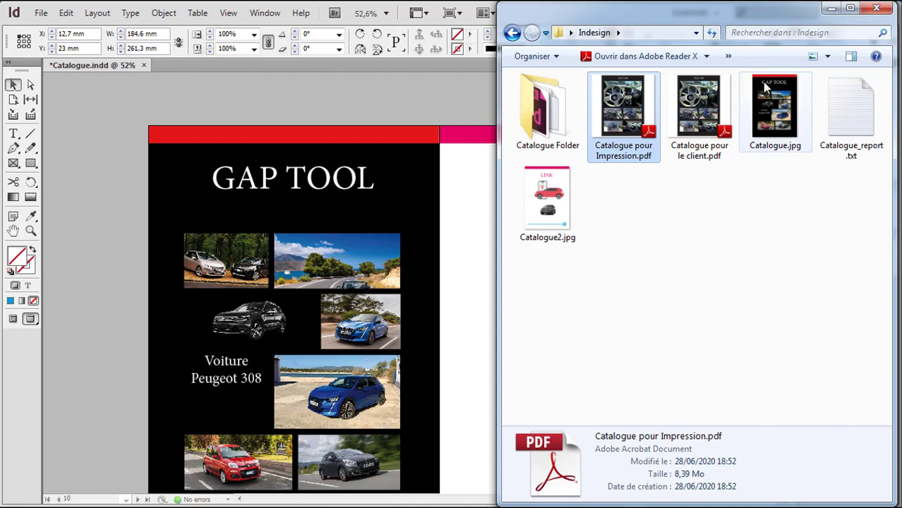
click(773, 108)
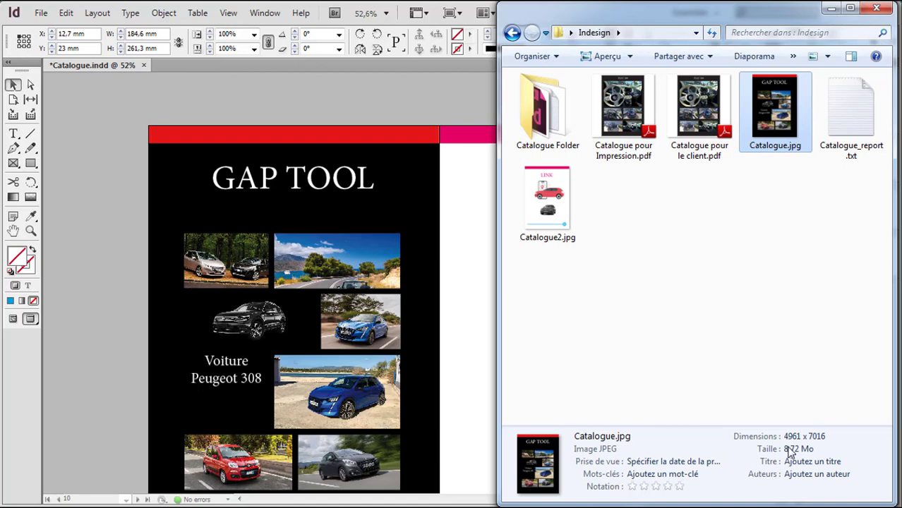
double_click(781, 113)
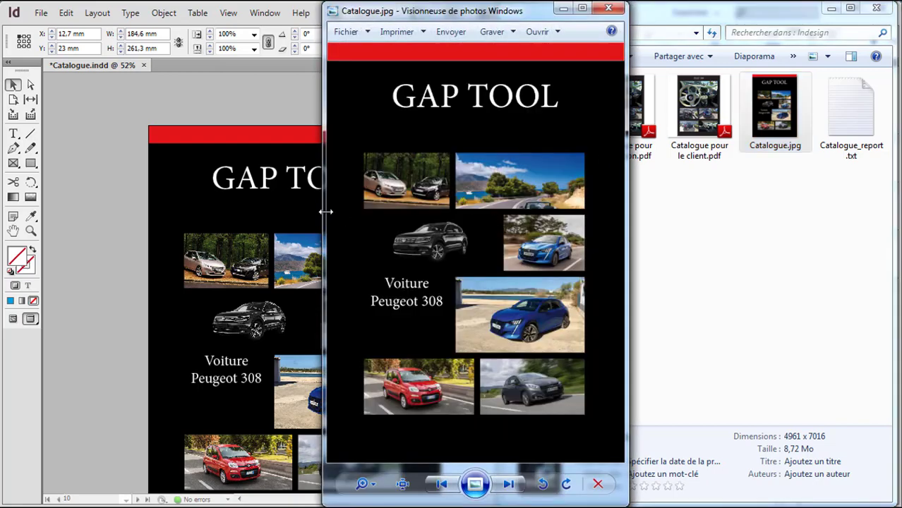
Widen the photo viewer window, inspect the car photos in Catalogue.jpg up close for image quality, and close the image
drag(325, 211, 61, 212)
scroll(388, 194, up, 4)
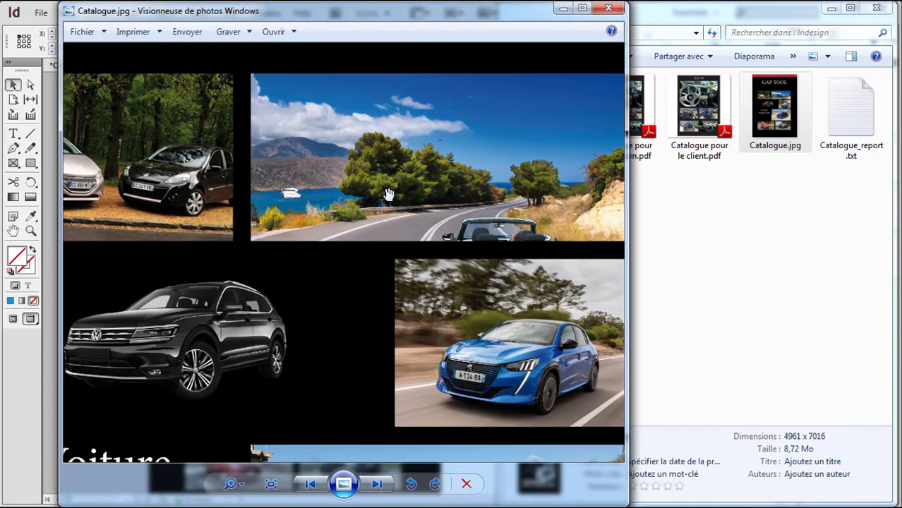
scroll(505, 281, up, 2)
scroll(505, 281, down, 1)
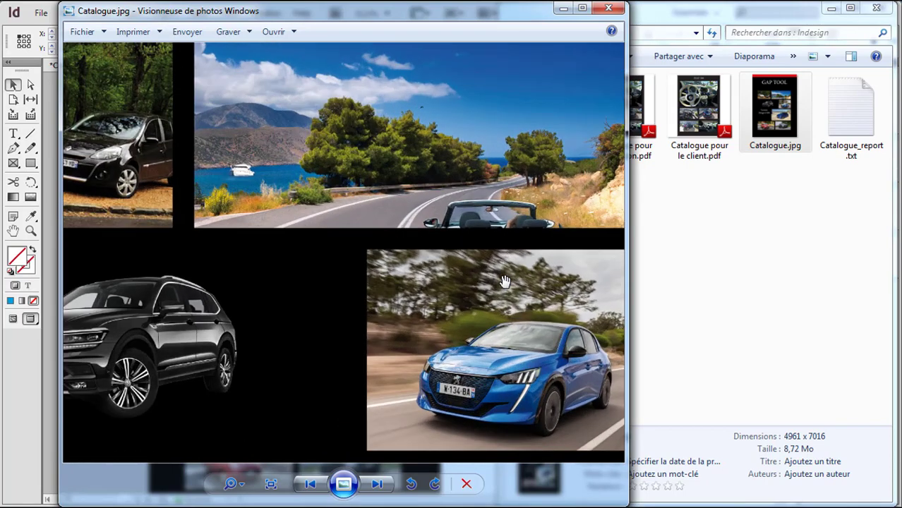
scroll(505, 281, up, 1)
click(632, 332)
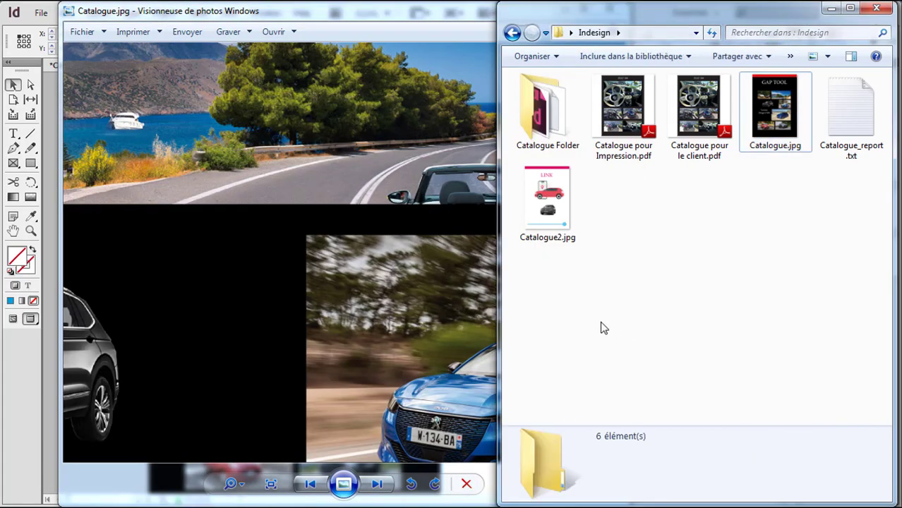
click(423, 27)
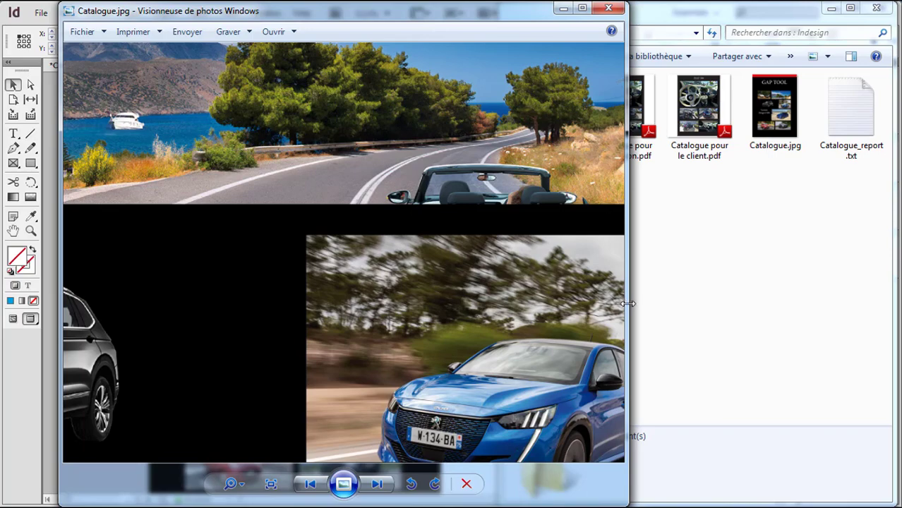
drag(628, 304, 784, 304)
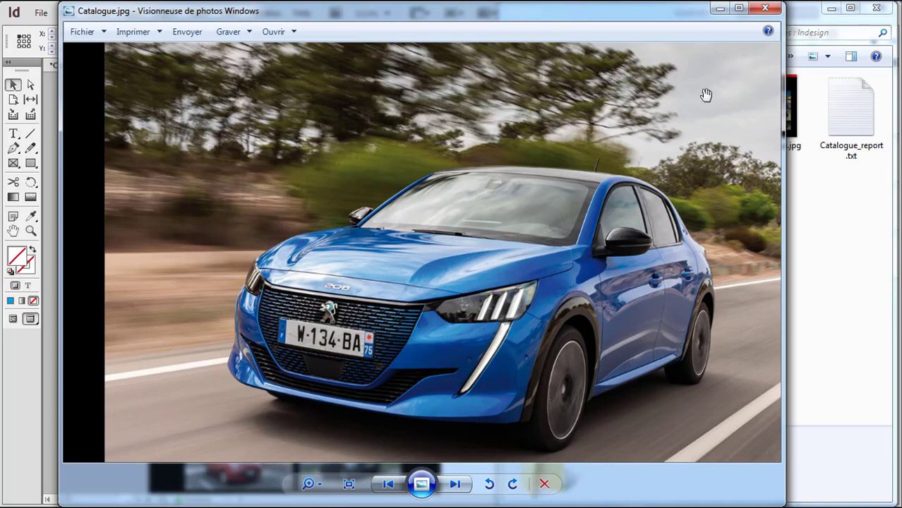
click(766, 9)
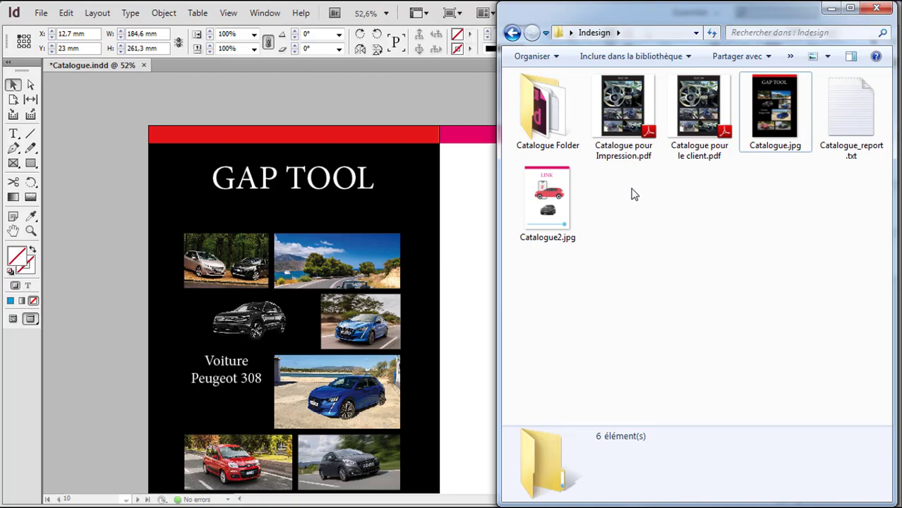
Open Catalogue2.jpg, inspect the red car illustration and the black Touareg up close, and close the image
double_click(548, 202)
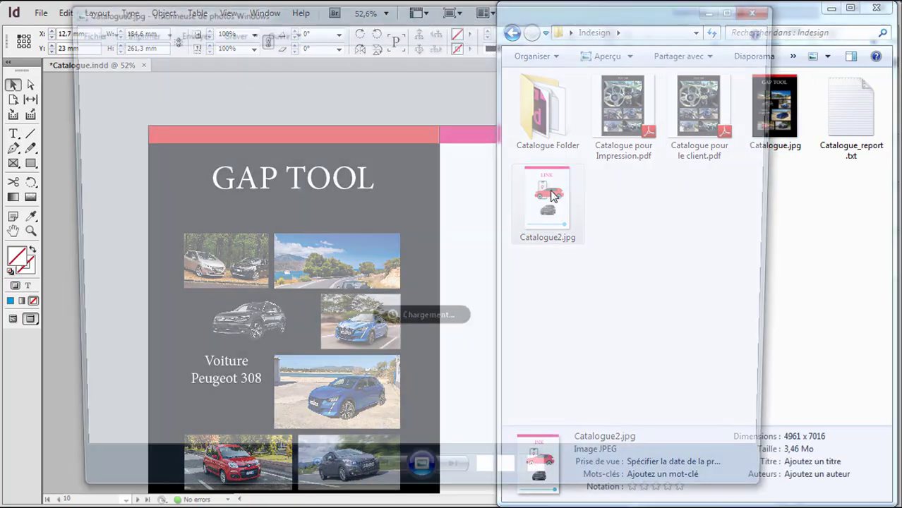
scroll(467, 225, up, 8)
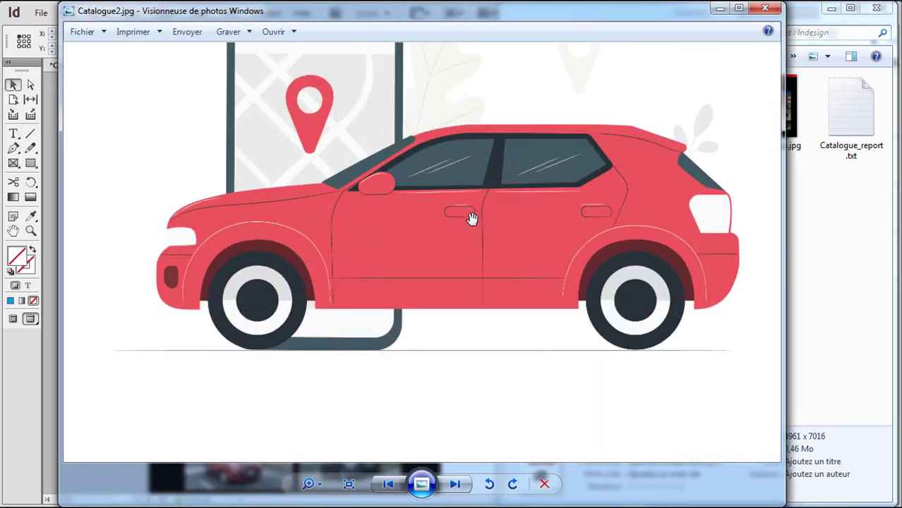
scroll(473, 220, down, 8)
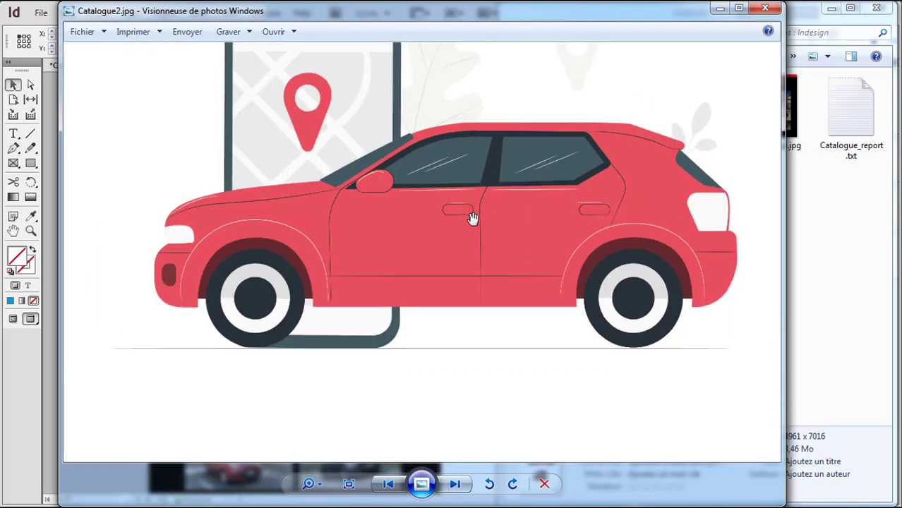
scroll(461, 297, up, 4)
scroll(440, 345, up, 5)
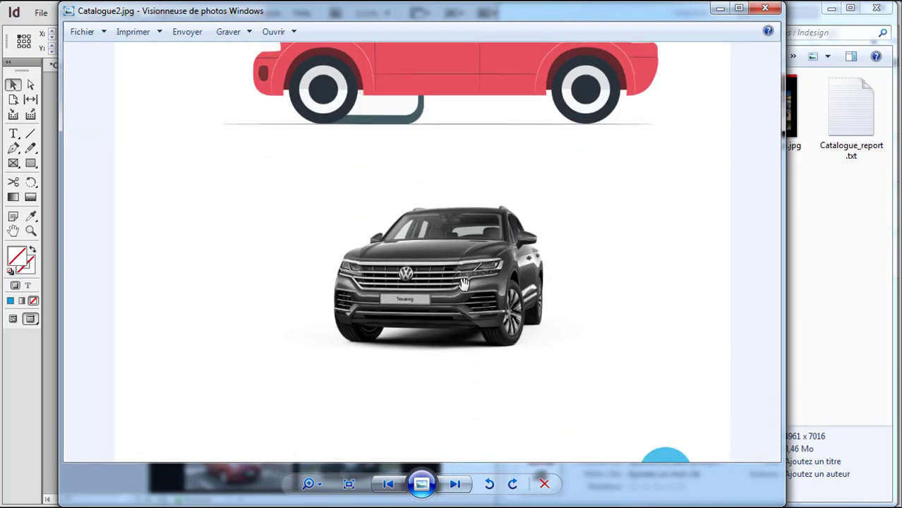
scroll(460, 278, down, 1)
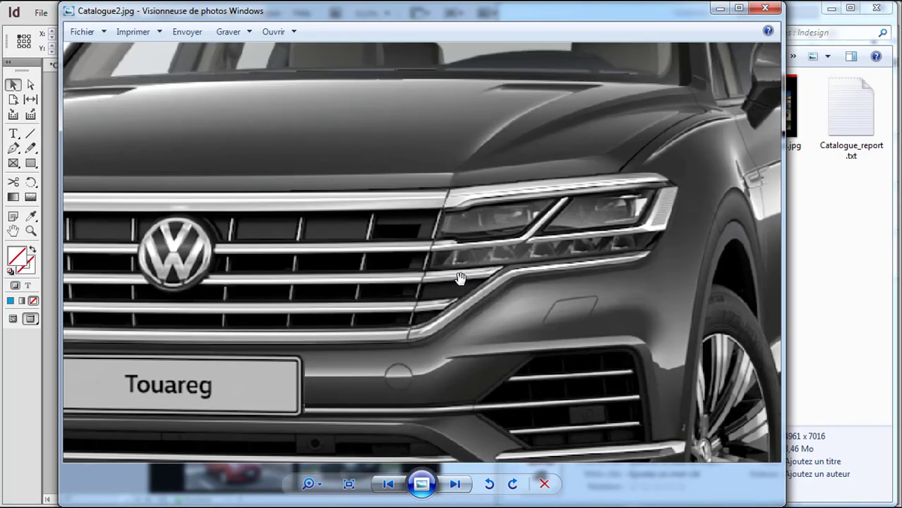
scroll(460, 279, down, 4)
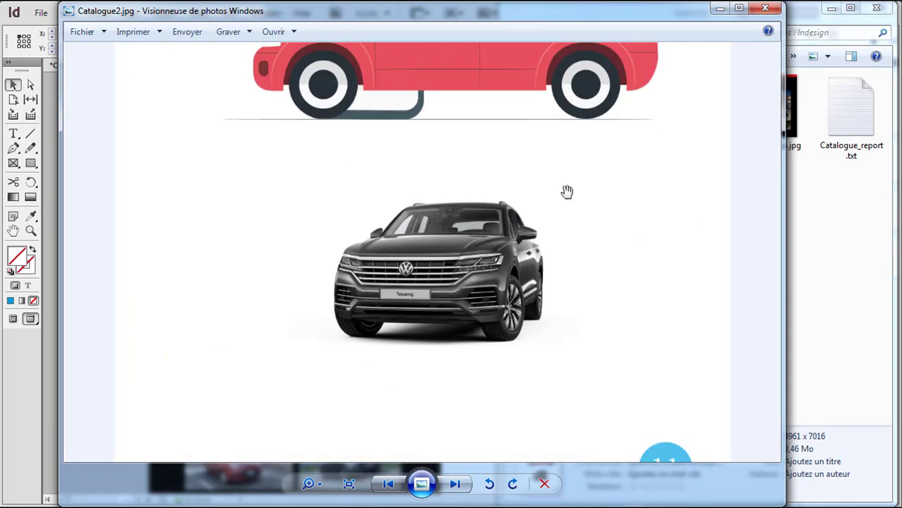
click(766, 8)
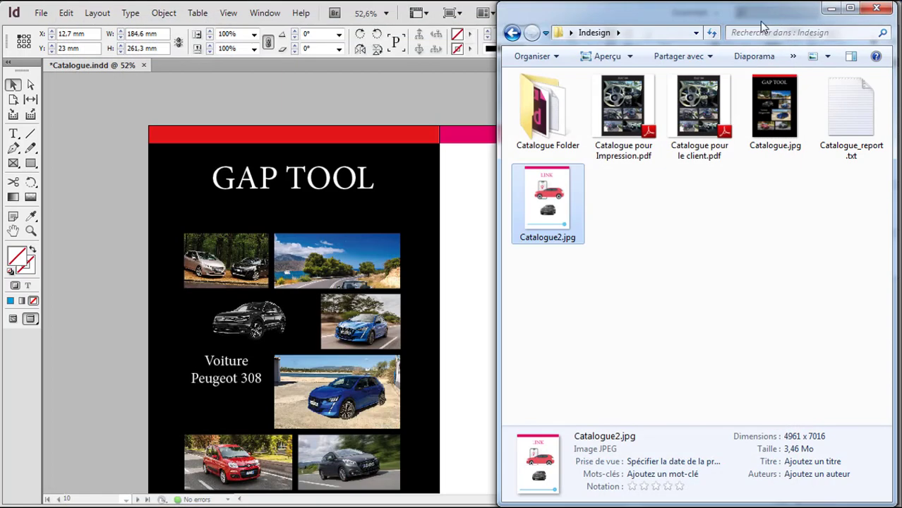
mouse_move(776, 85)
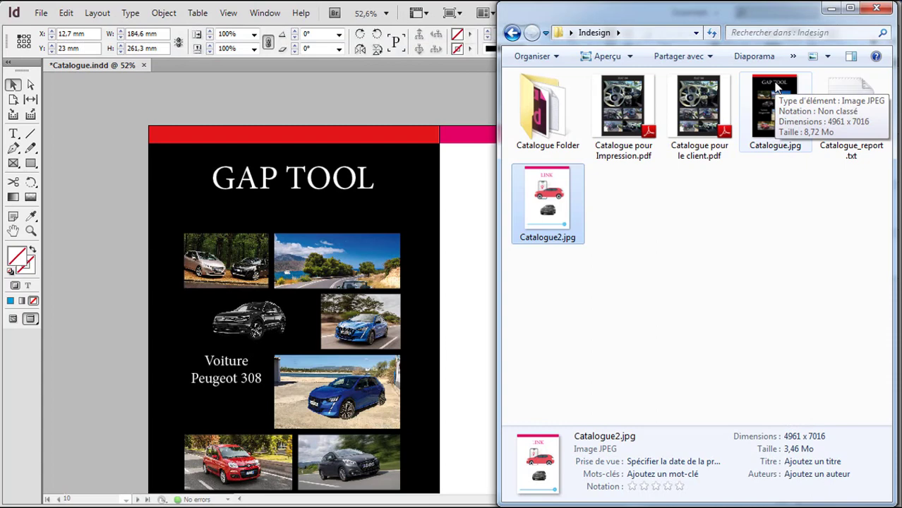